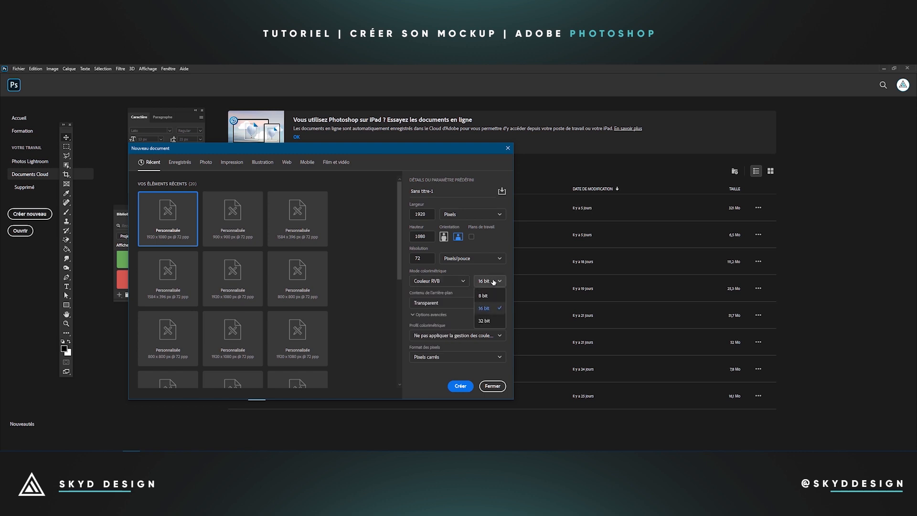
Create a 1920 × 1080 px, 72 ppi, 16-bit RGB document with a transparent background and fill its layer with white
left_click(474, 278)
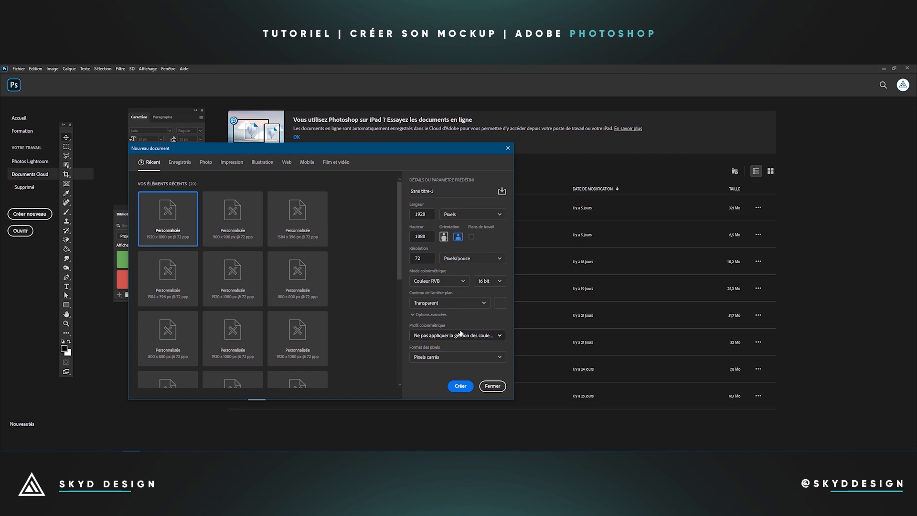
left_click(459, 386)
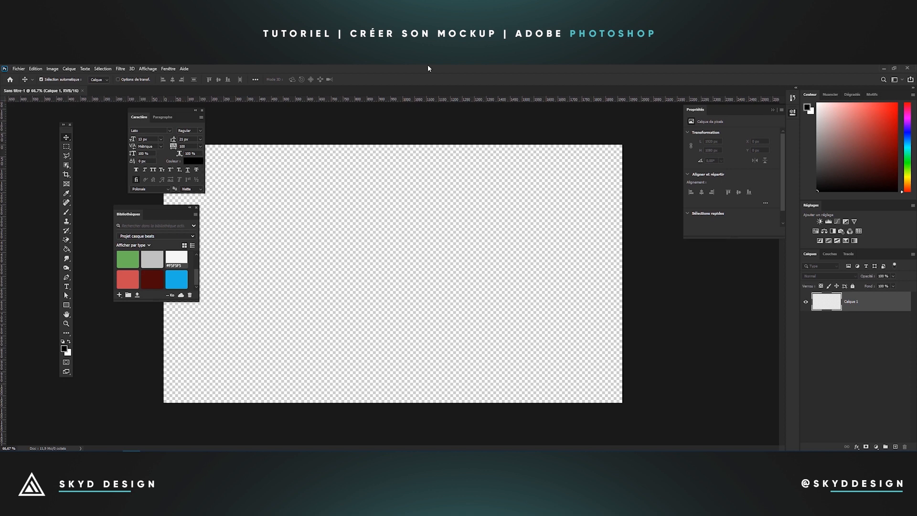
scroll(398, 181, "down", 2)
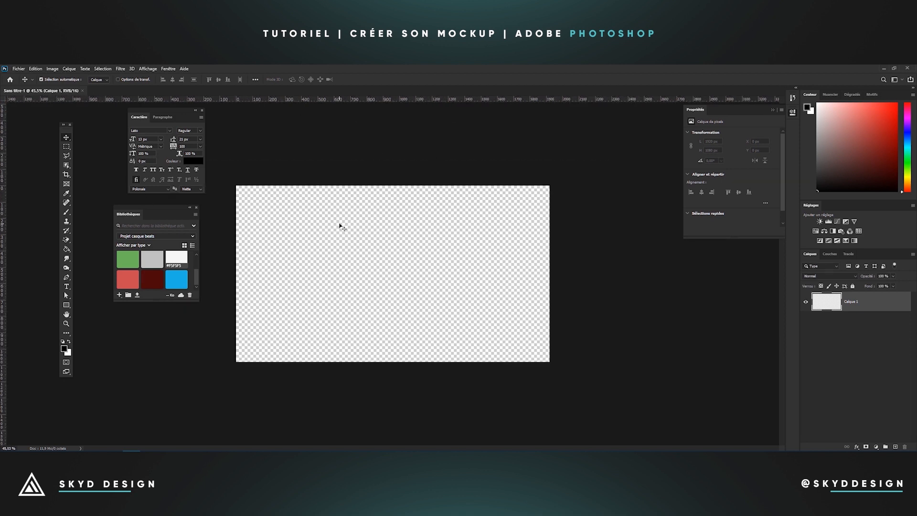
scroll(252, 199, "up", 1)
scroll(251, 200, "up", 1)
scroll(395, 246, "down", 1)
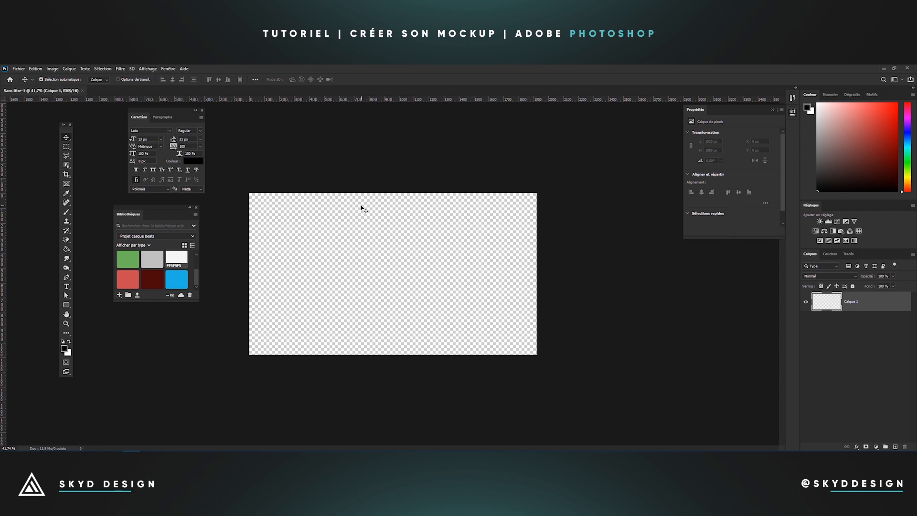
key("ctrl+BackSpace")
Draw a square of about 312 px in the canvas's upper-left area with a dark blue fill and no stroke
left_click(69, 304)
mouse_move(284, 231)
left_mouse_down()
mouse_move(340, 268)
mouse_move(308, 254)
left_mouse_up()
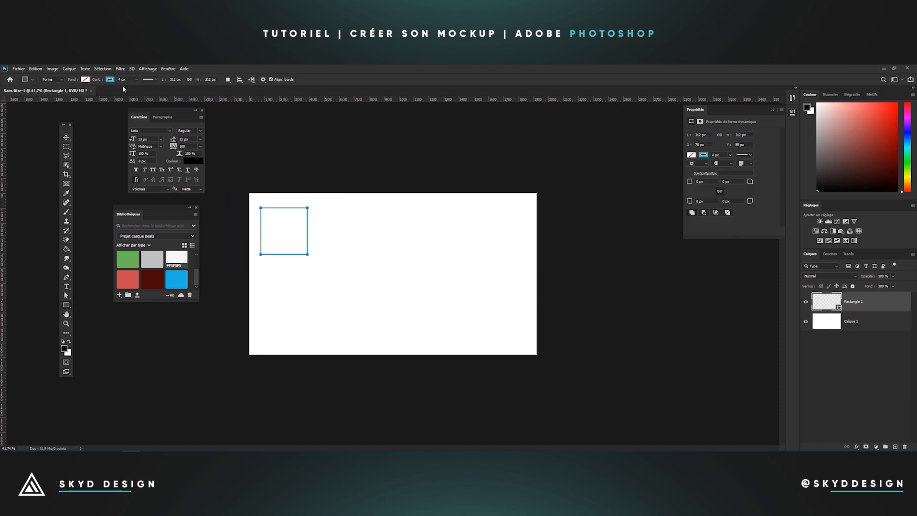
left_click(109, 80)
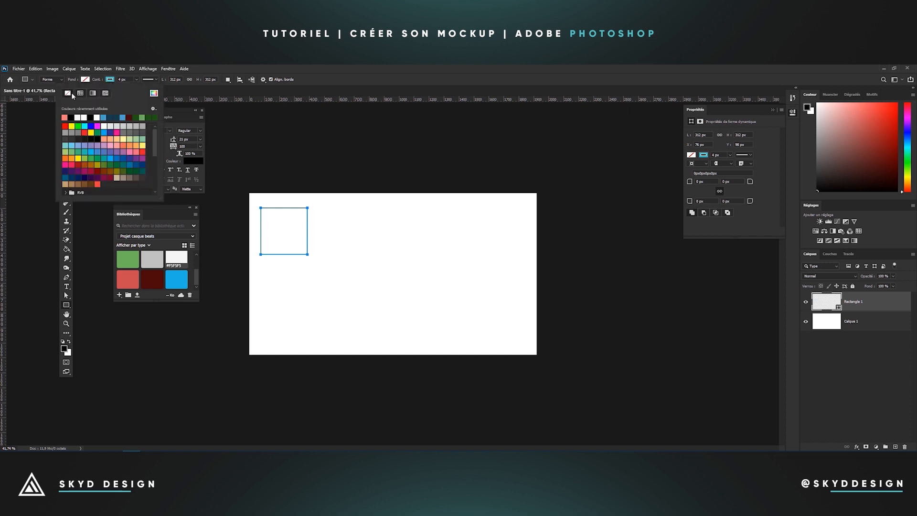
left_click(85, 79)
left_click(89, 117)
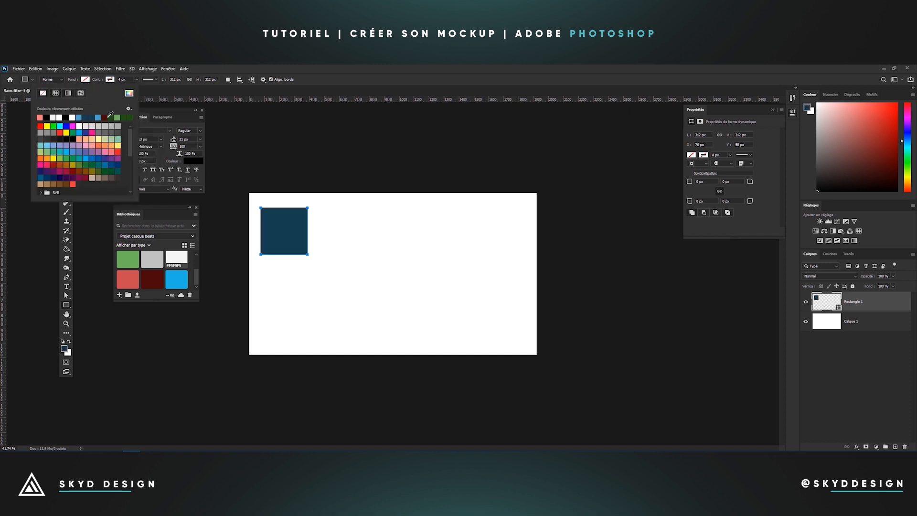
left_click(283, 65)
Place a copy of the dark blue square to the right of the original and rename the copy's layer "test 2"
key("v")
left_click_drag(280, 216, 392, 265)
double_click(864, 303)
type("v")
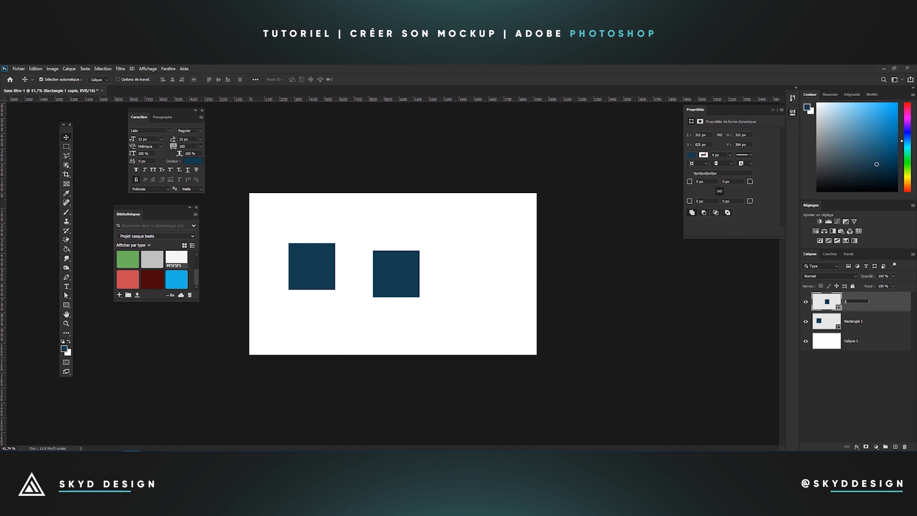
type("est 2")
key("Return")
Rename the original square's layer "test 1"
double_click(850, 321)
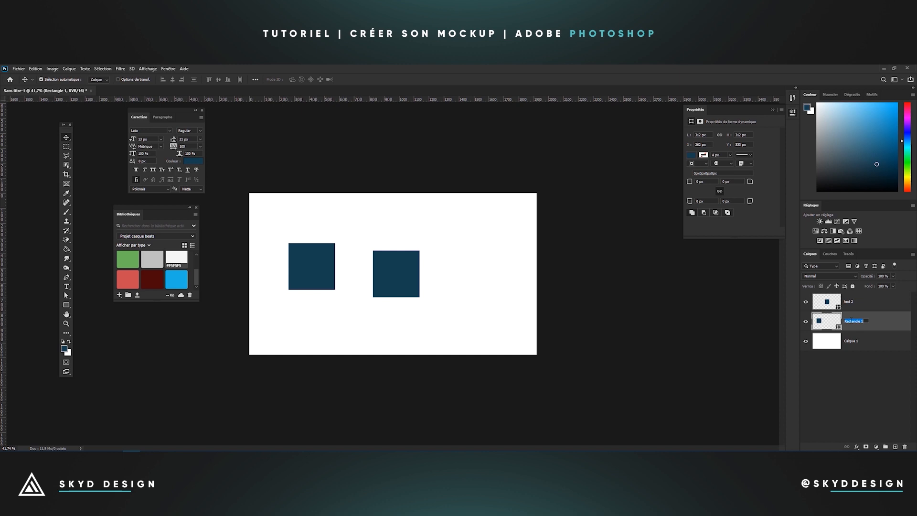
type("tes")
key("Return")
Change the fill color of the test 2 square to light pink
left_click(364, 275)
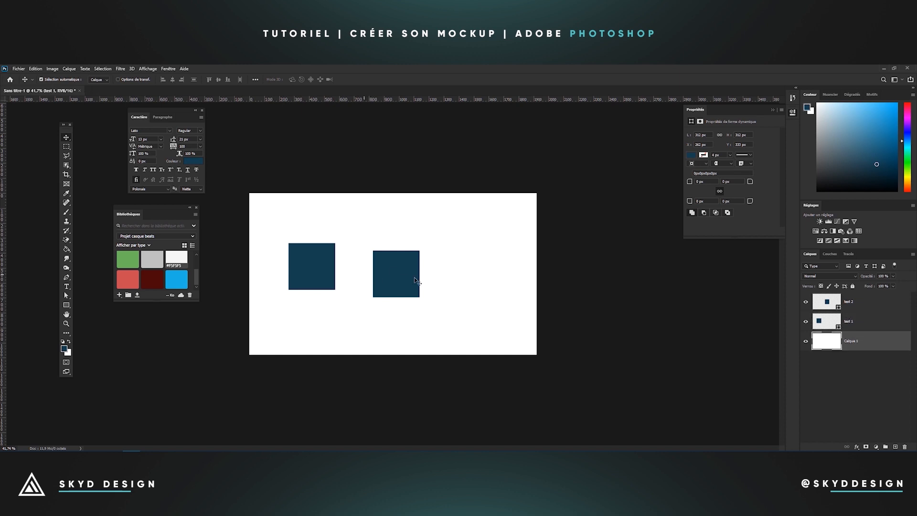
left_click(404, 277)
double_click(837, 308)
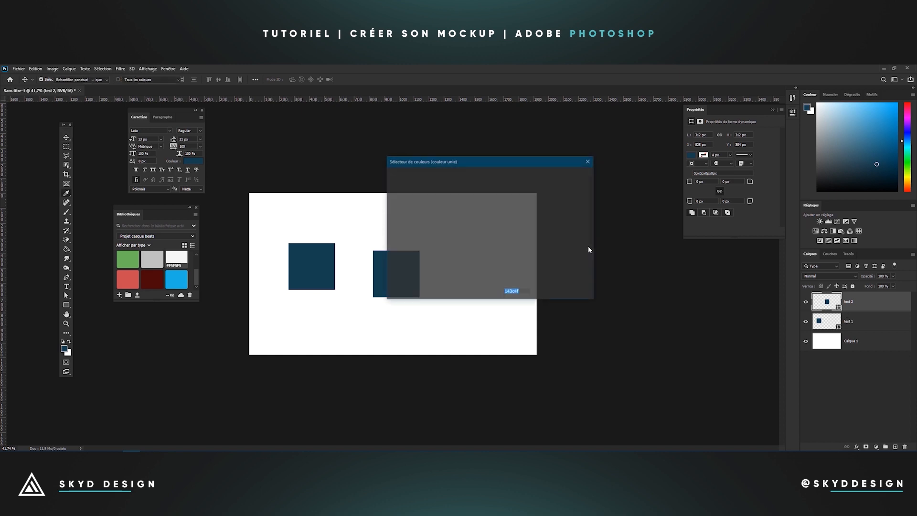
mouse_move(489, 203)
left_mouse_down()
mouse_move(488, 193)
mouse_move(429, 181)
left_mouse_up()
left_click(567, 177)
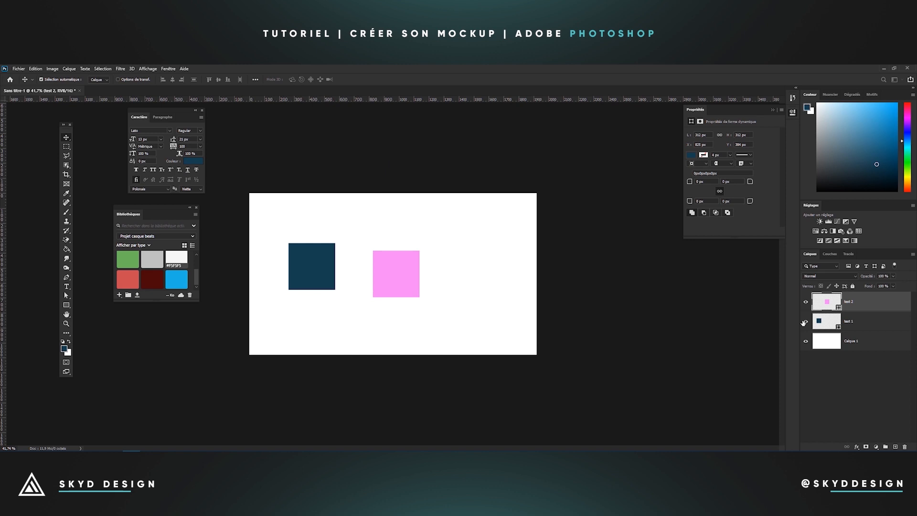
Change the fill color of the test 1 square to light green
double_click(837, 329)
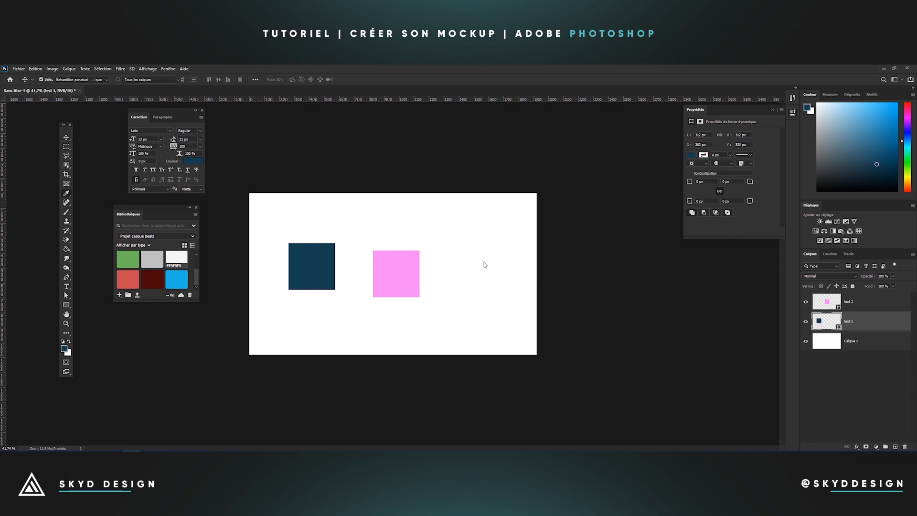
left_click(485, 236)
left_click(432, 184)
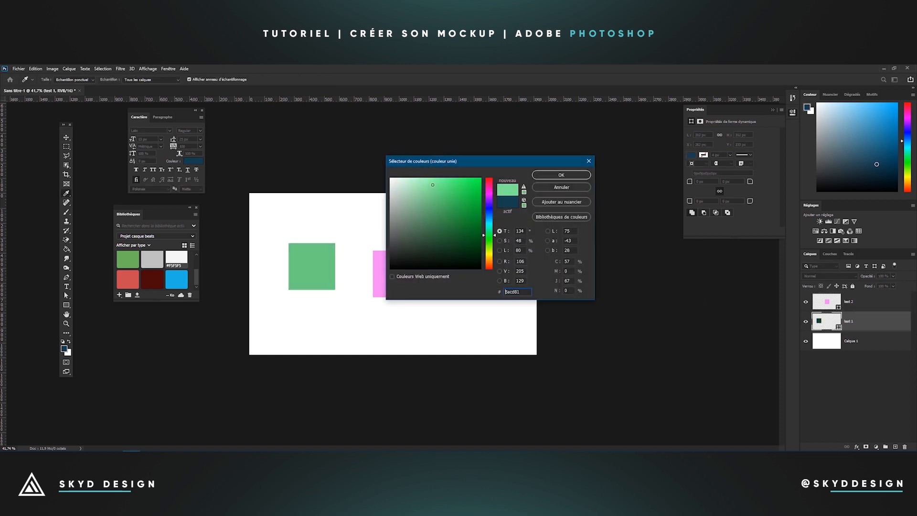
left_click(561, 175)
Move the pink square farther right and place the green square at about X 408 px, Y 384 px, level with it
key("v")
left_click_drag(325, 259, 406, 267)
left_click_drag(329, 268, 337, 266)
left_click(387, 230)
Convert the test 1 layer to a smart object (objet dynamique)
key("ctrl+0")
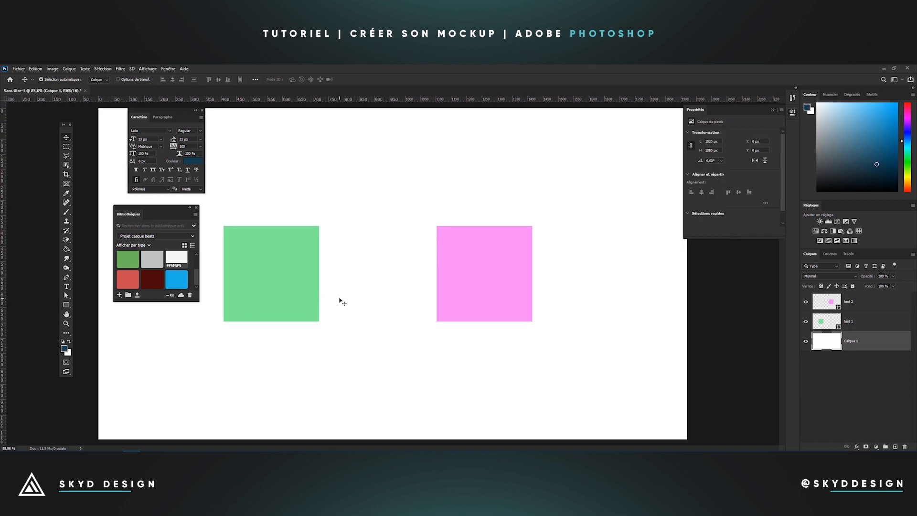
scroll(391, 270, "down", 1)
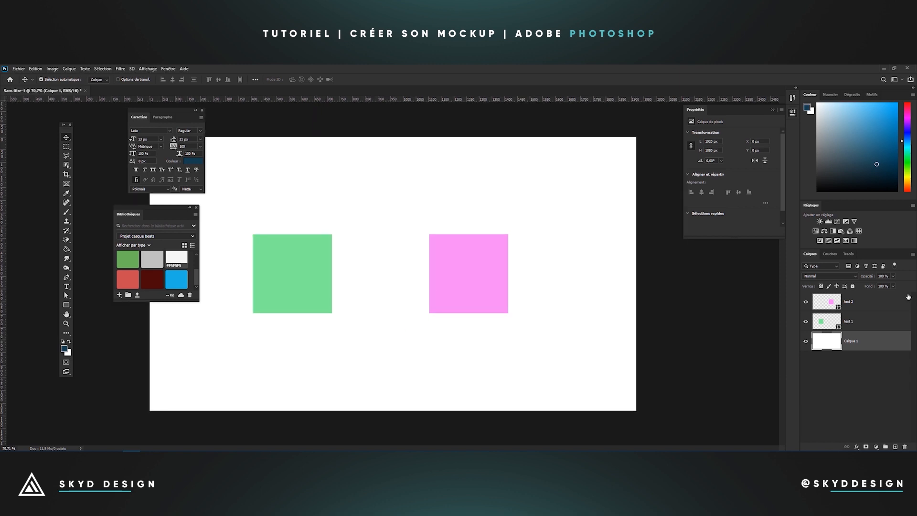
left_click(857, 325)
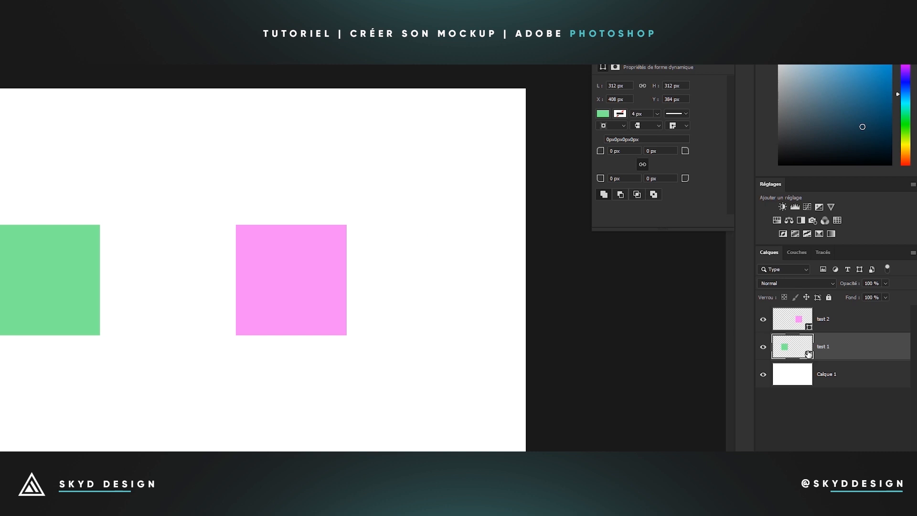
right_click(862, 350)
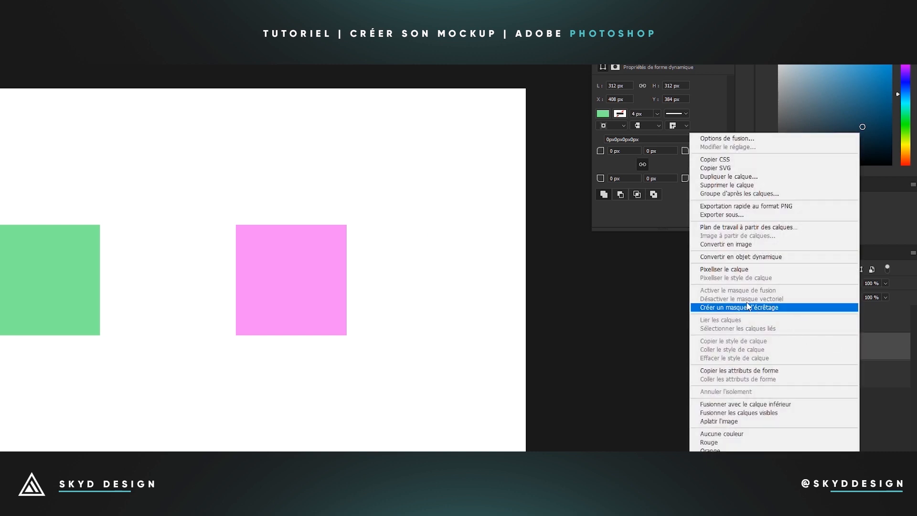
left_click(725, 258)
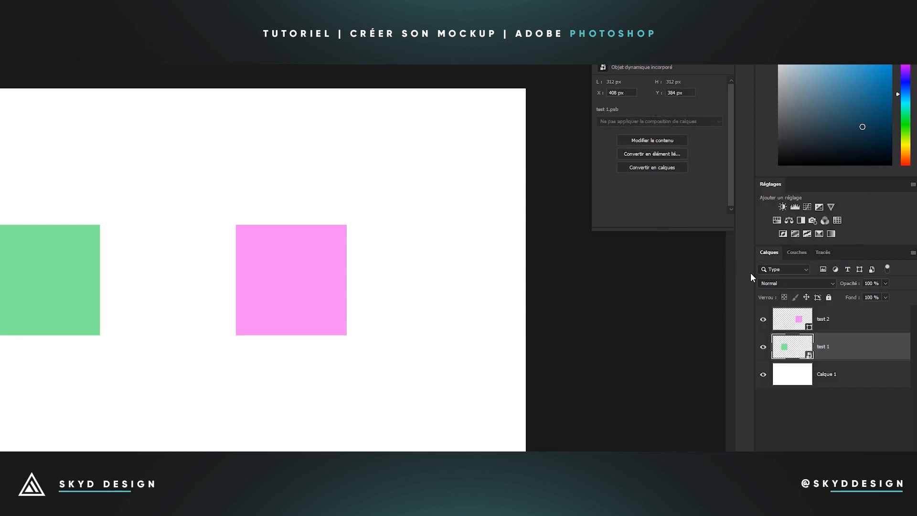
right_click(854, 345)
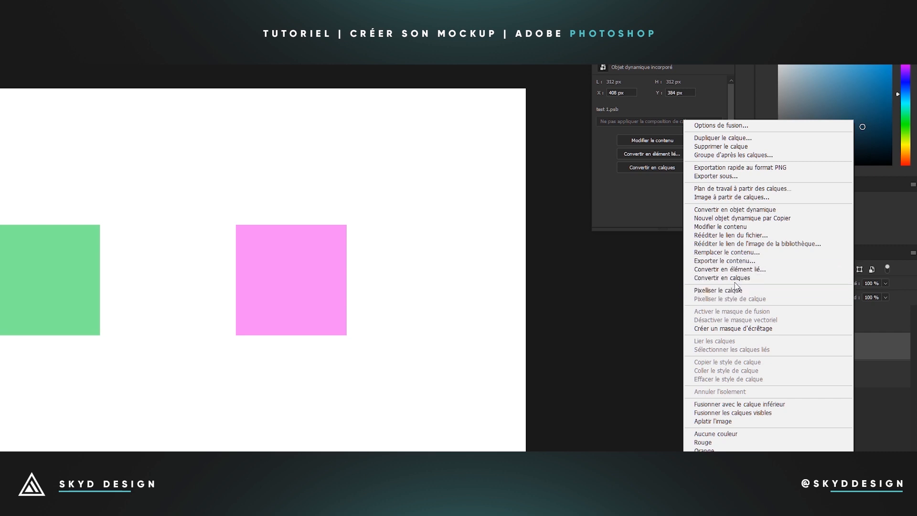
left_click(750, 283)
left_click(877, 339)
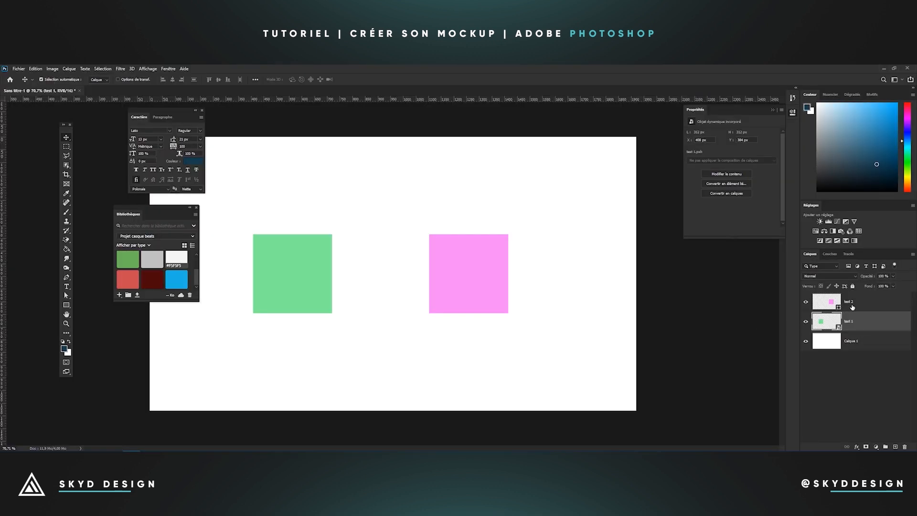
left_click(852, 306)
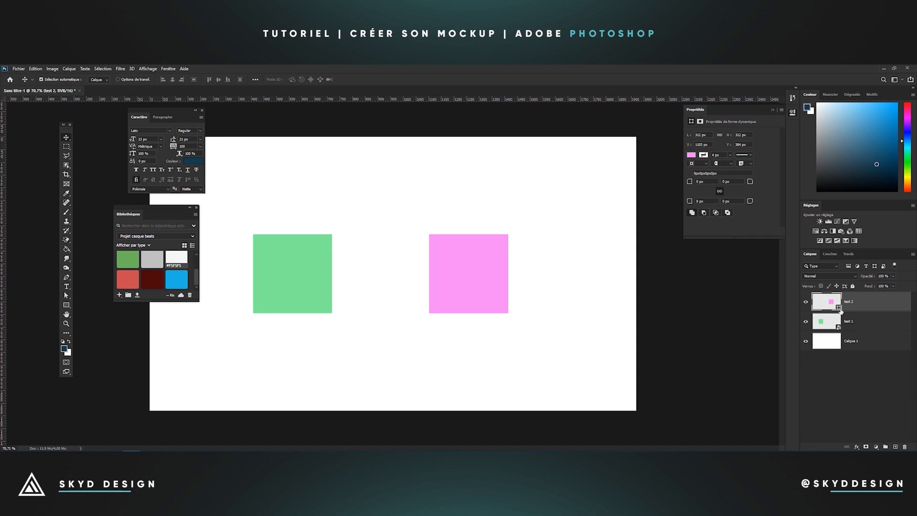
Apply the Onde distortion filter to the test 1 smart object with an increased number of generators
left_click(878, 320)
left_click(132, 69)
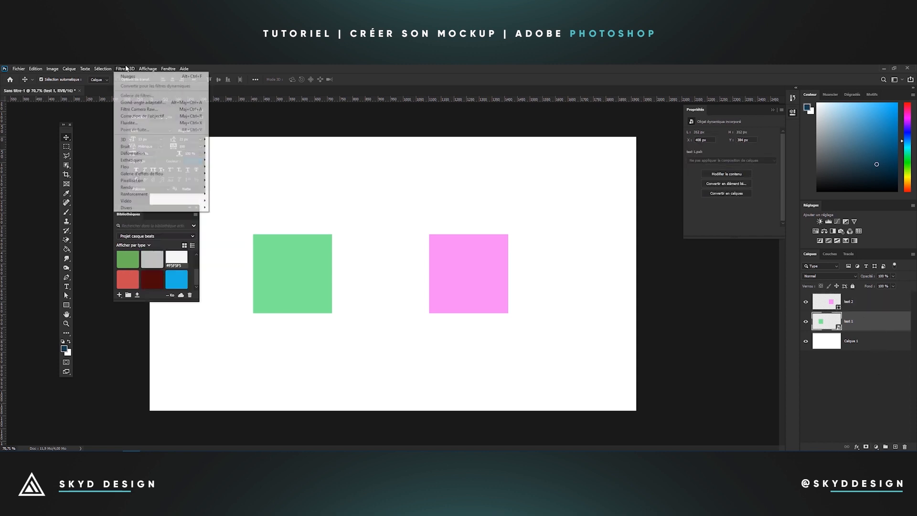
left_click(120, 69)
left_click(121, 69)
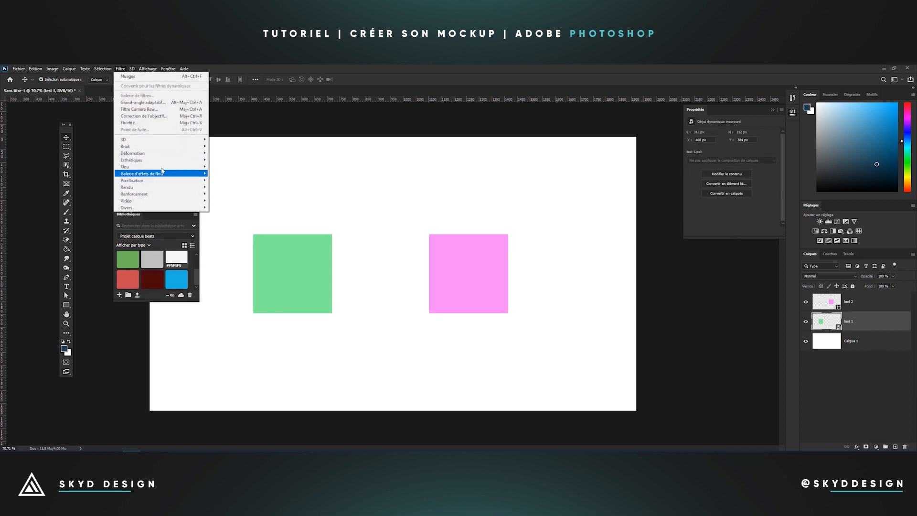
mouse_move(151, 168)
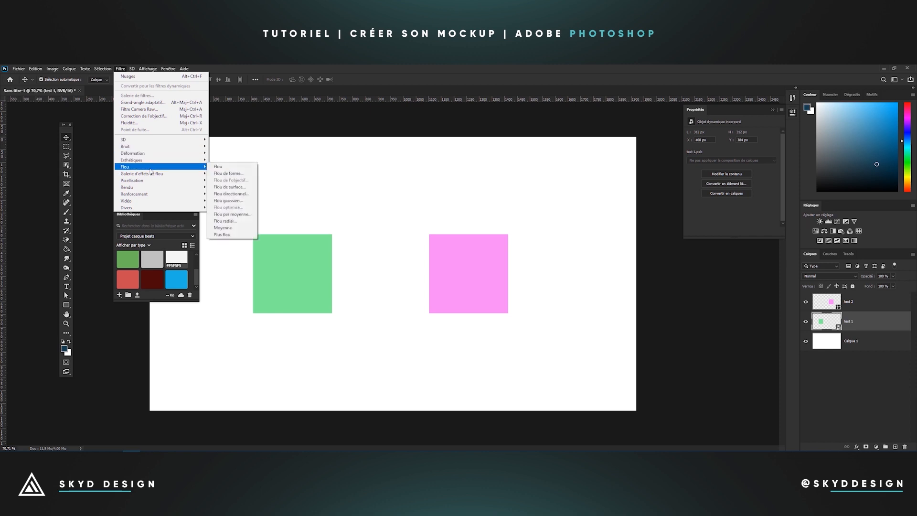
mouse_move(148, 186)
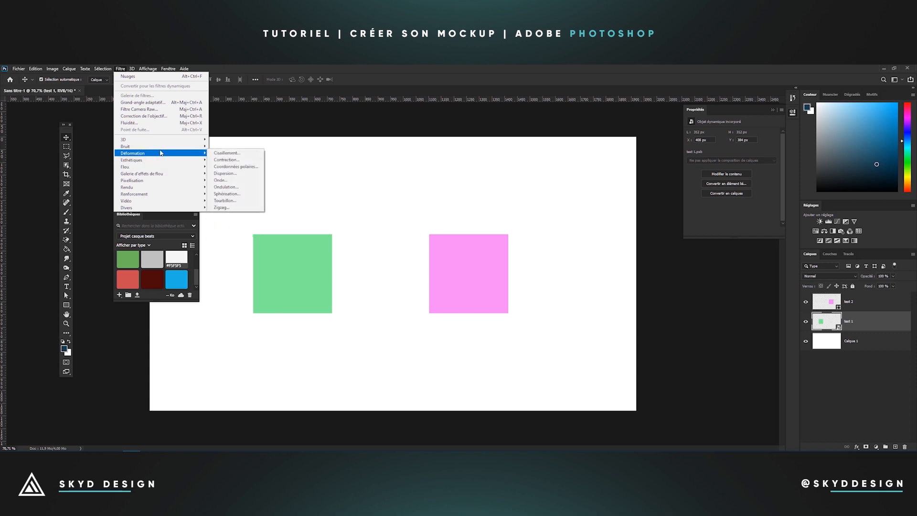
left_click(231, 180)
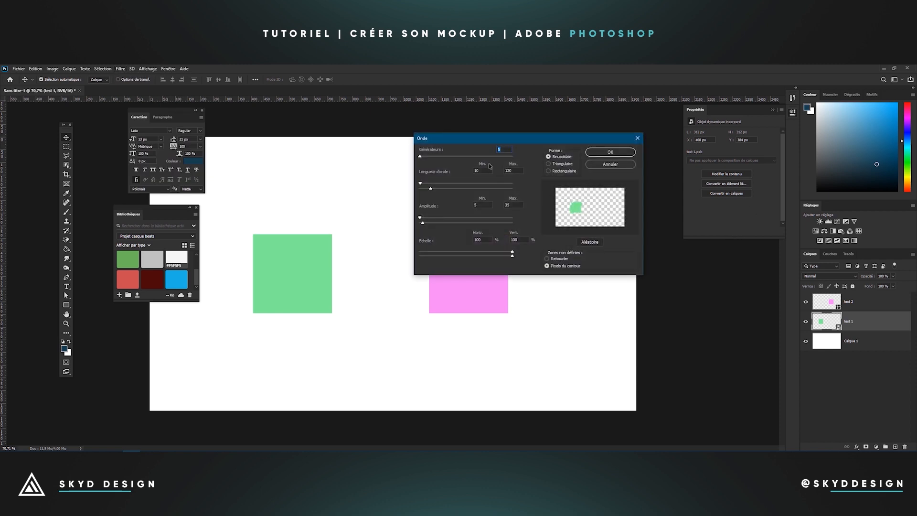
left_click_drag(420, 159, 433, 161)
left_click(616, 152)
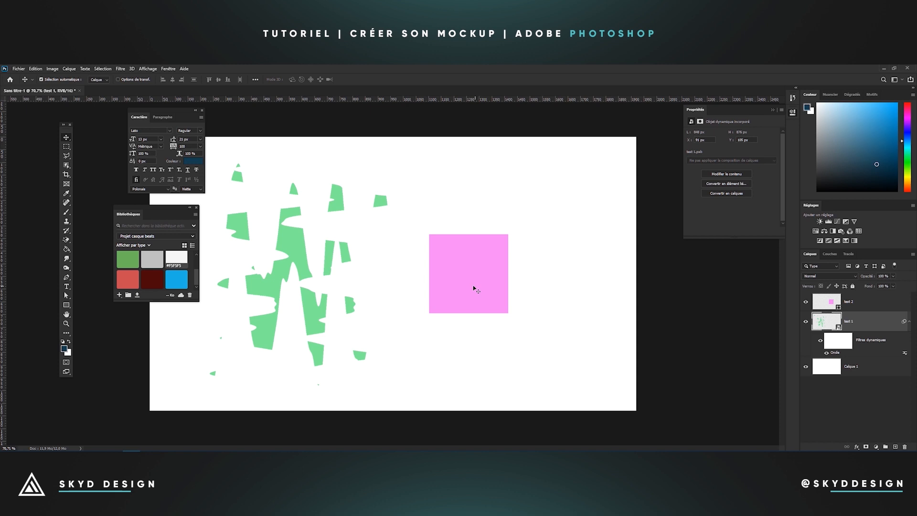
Apply the same Onde filter to the pink square on the test 2 layer, rasterizing the shape
left_click(860, 304)
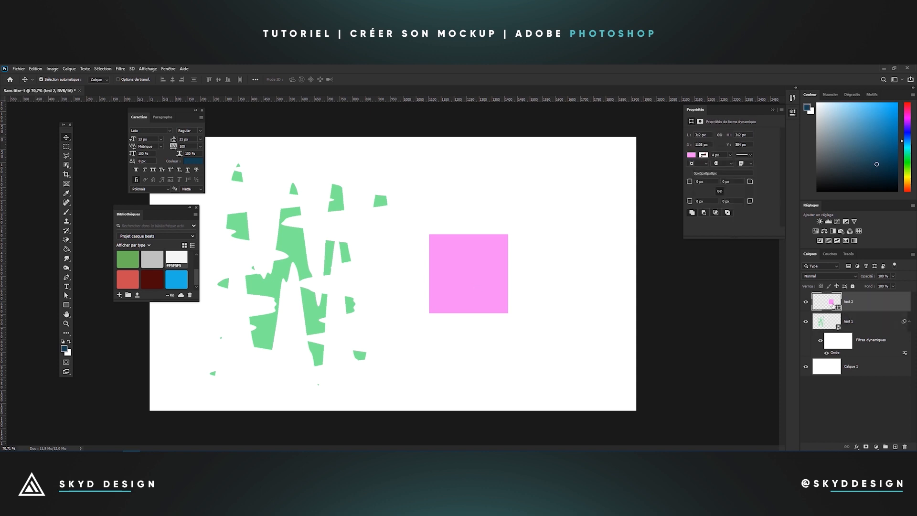
left_click(120, 68)
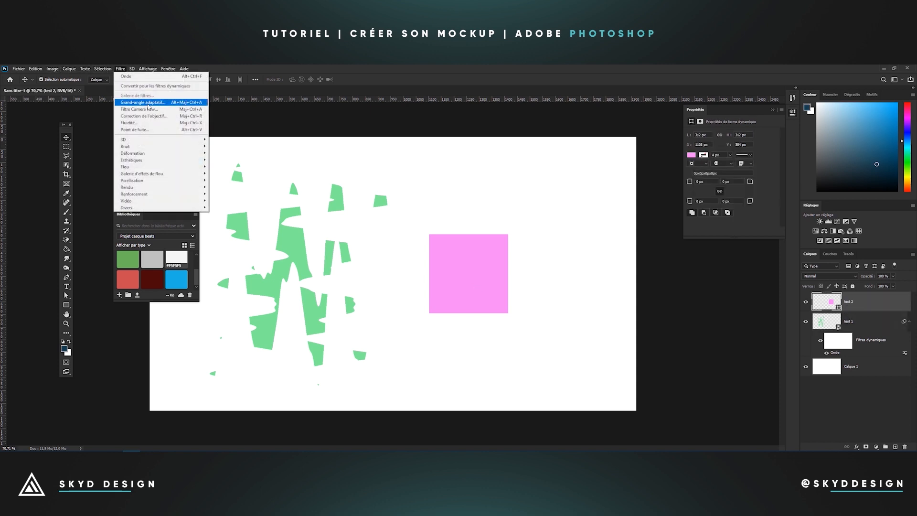
left_click(146, 78)
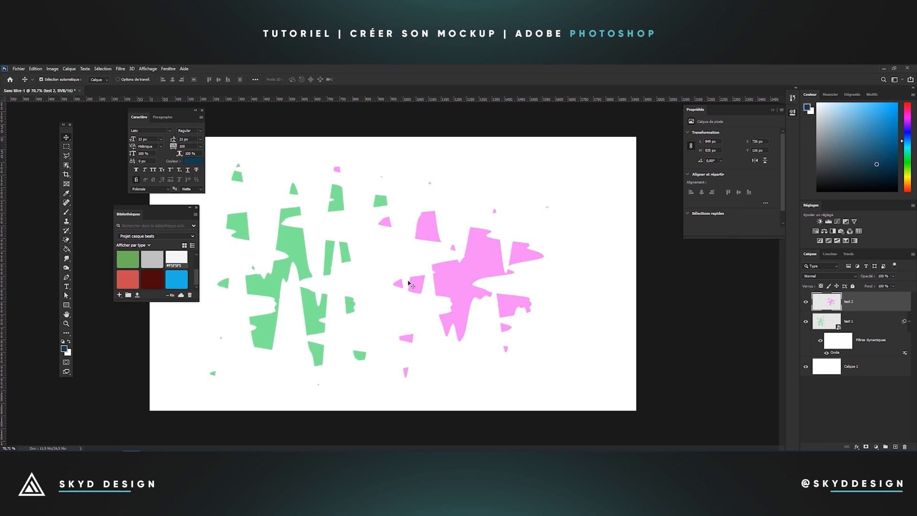
Toggle the visibility of the distorted pink test 2 layer to compare it with test 1, leaving it hidden
scroll(411, 286, "down", 5)
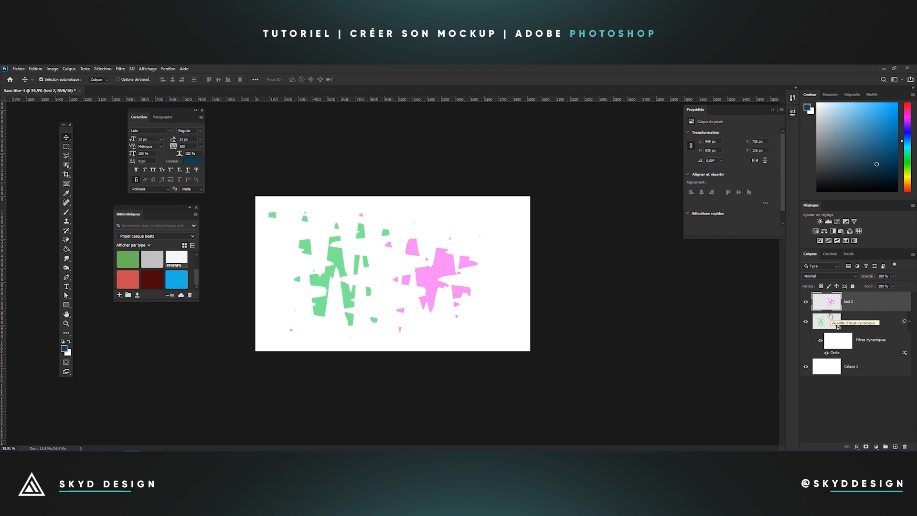
left_click(806, 302)
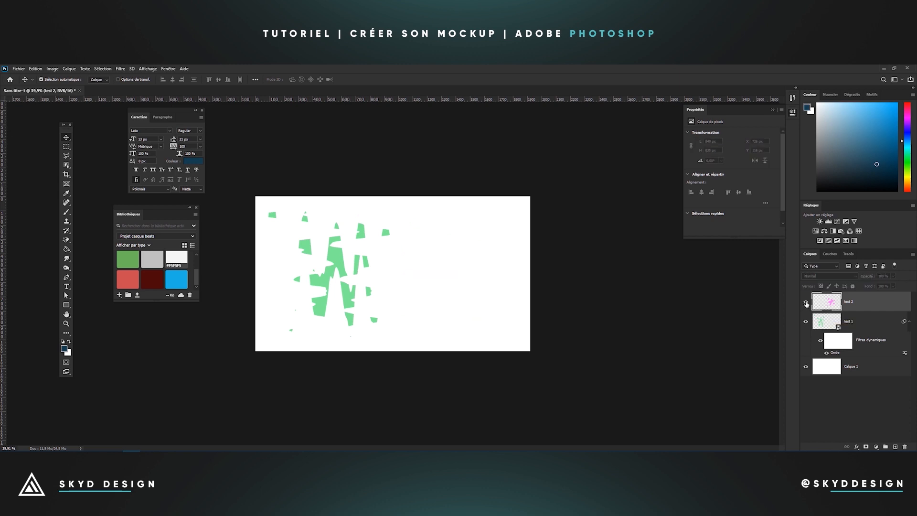
left_click(806, 302)
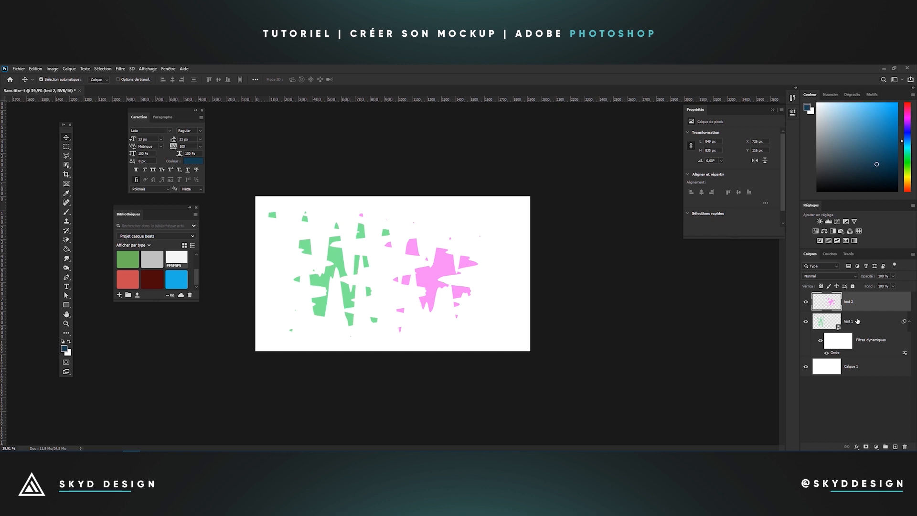
left_click(806, 302)
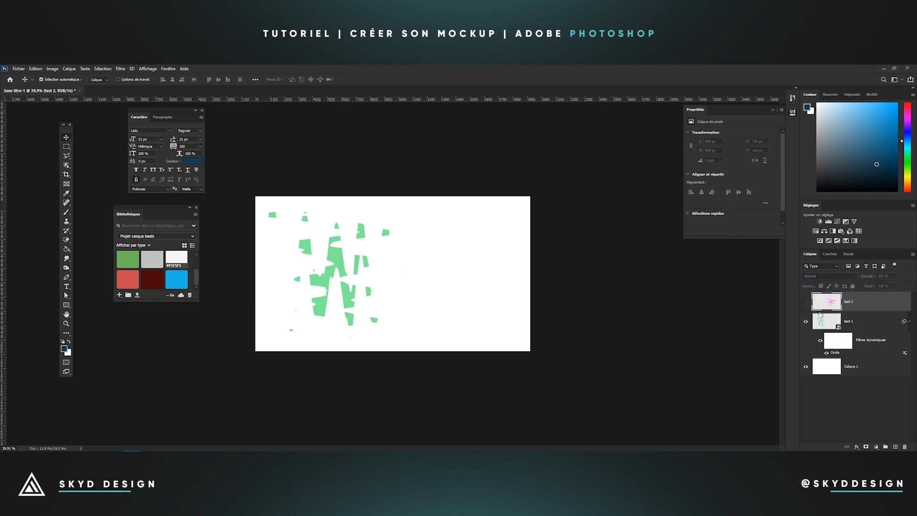
Edit the test 1 layer's Onde filter: minimum generators, wavelength 305–522, amplitude 563–564, and scale 56% horizontal and 30% vertical
left_click(869, 321)
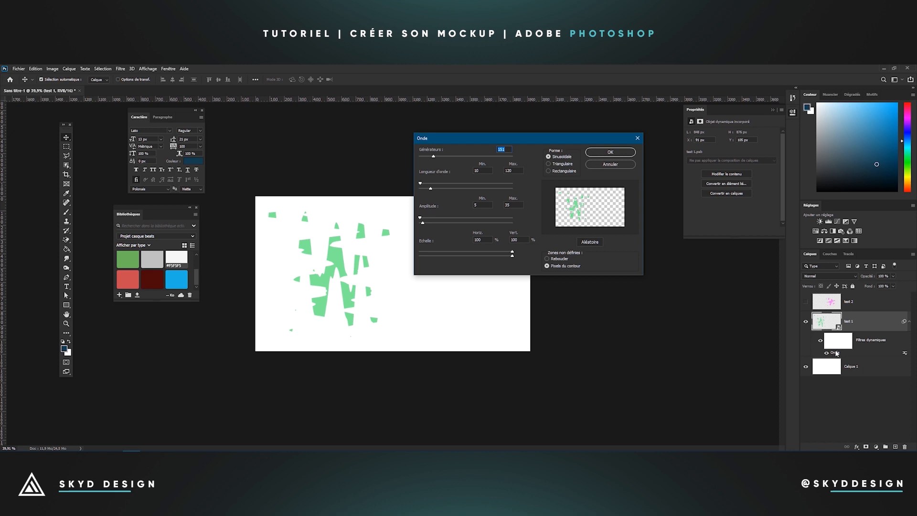
left_click_drag(491, 141, 587, 172)
left_click_drag(530, 189, 570, 221)
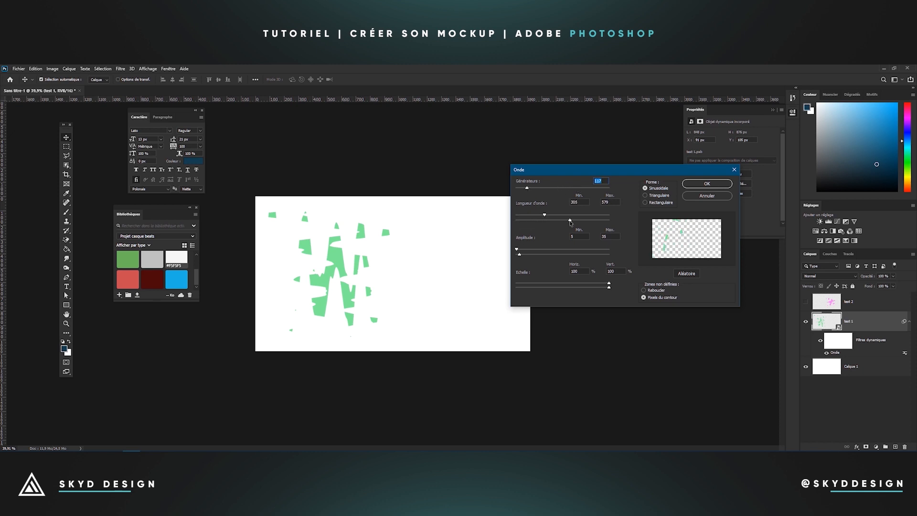
left_click_drag(516, 250, 567, 250)
left_click_drag(609, 287, 568, 285)
left_click_drag(575, 223, 565, 223)
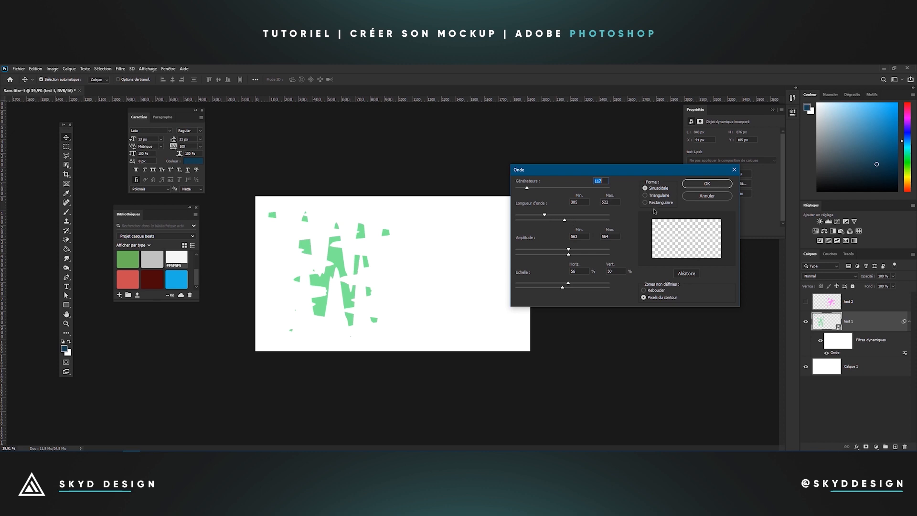
left_click_drag(544, 188, 504, 193)
left_click(708, 183)
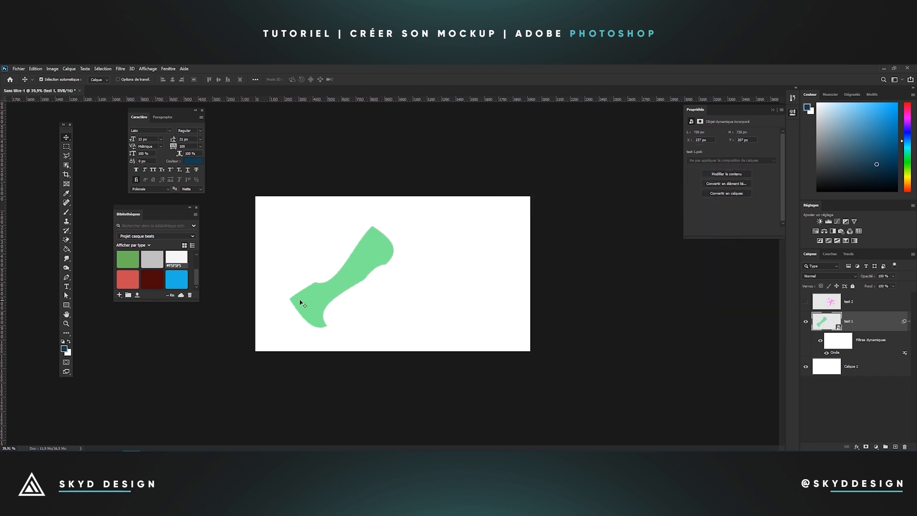
Toggle the test 1 layer's visibility off and on, and reopen its Onde filter settings without changing them
left_click(804, 325)
left_click(805, 324)
double_click(834, 353)
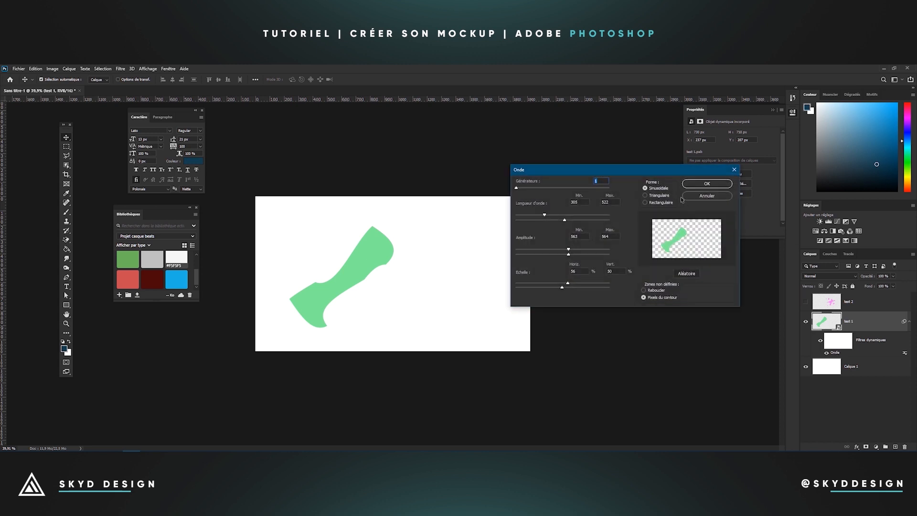
left_click(695, 196)
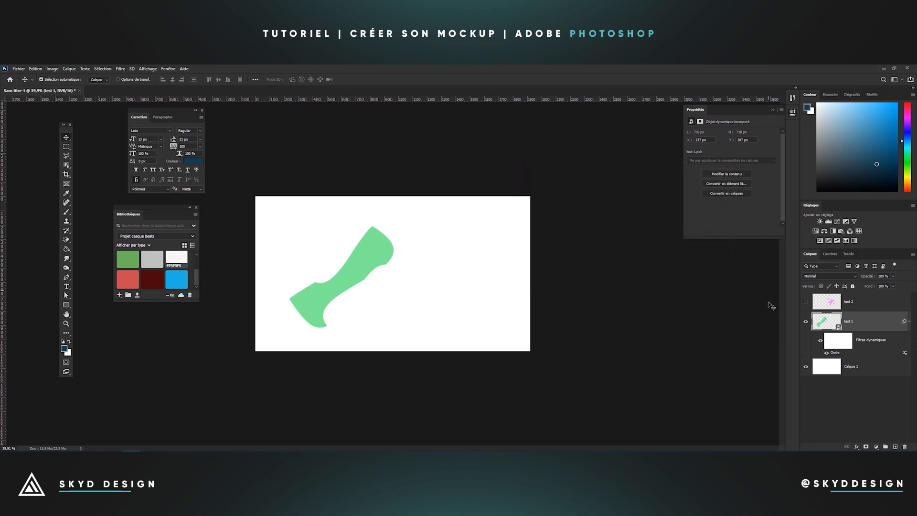
Delete the test 2 layer and move the distorted test 1 shape toward the middle of the canvas
left_click(856, 306)
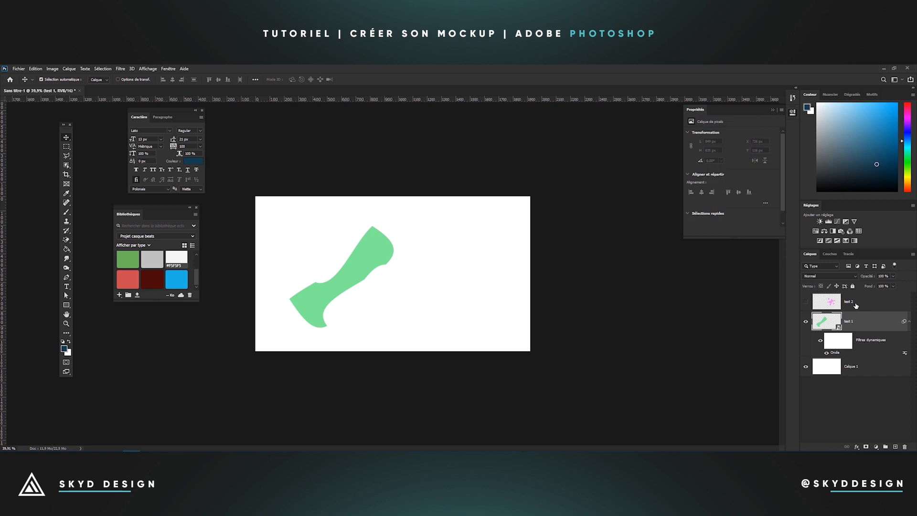
key("Delete")
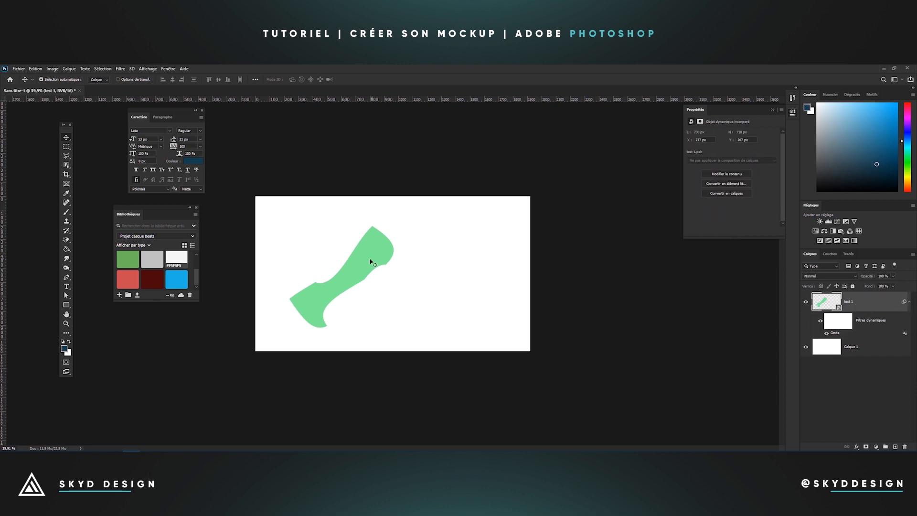
left_click_drag(364, 275, 402, 267)
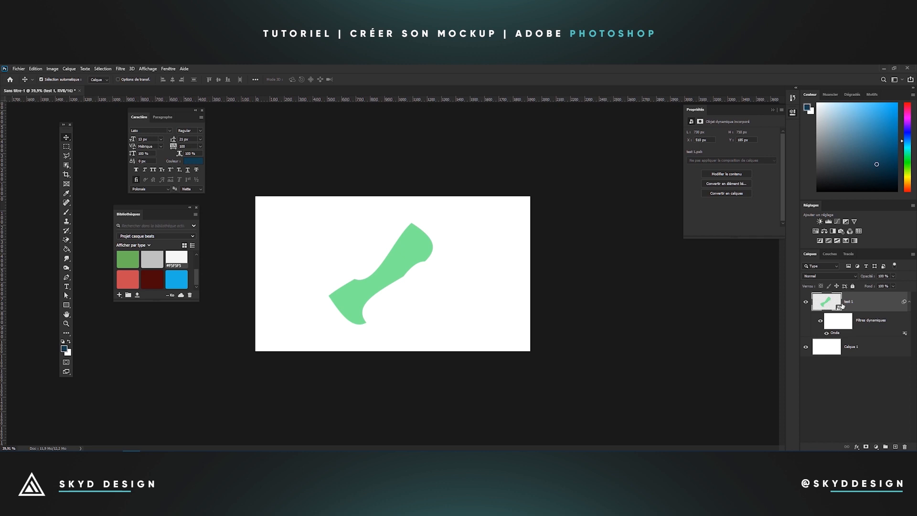
Open the test 1 smart object's contents and add a new layer above the green square, with blue as foreground colour
double_click(838, 309)
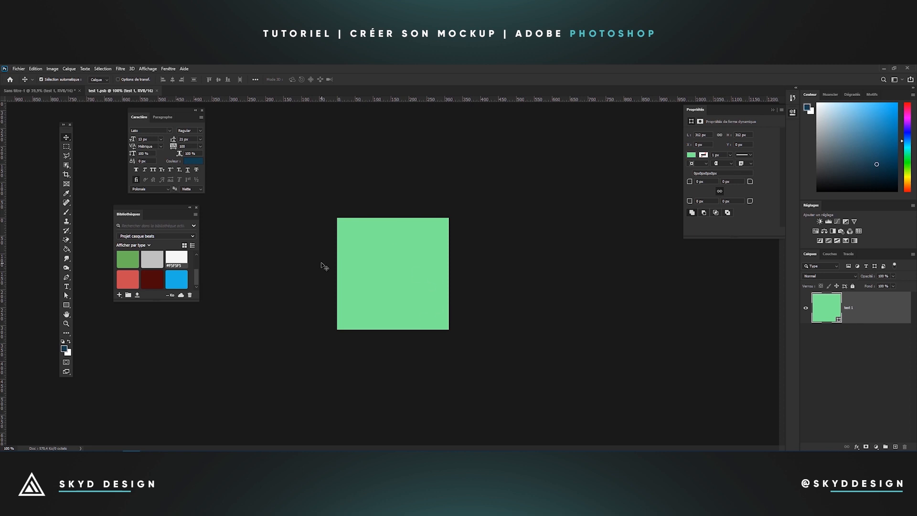
key("b")
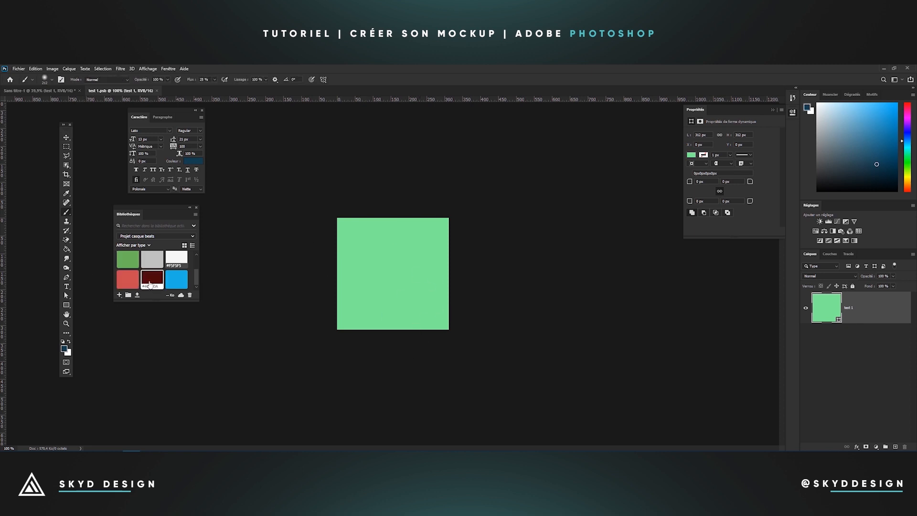
left_click(175, 283)
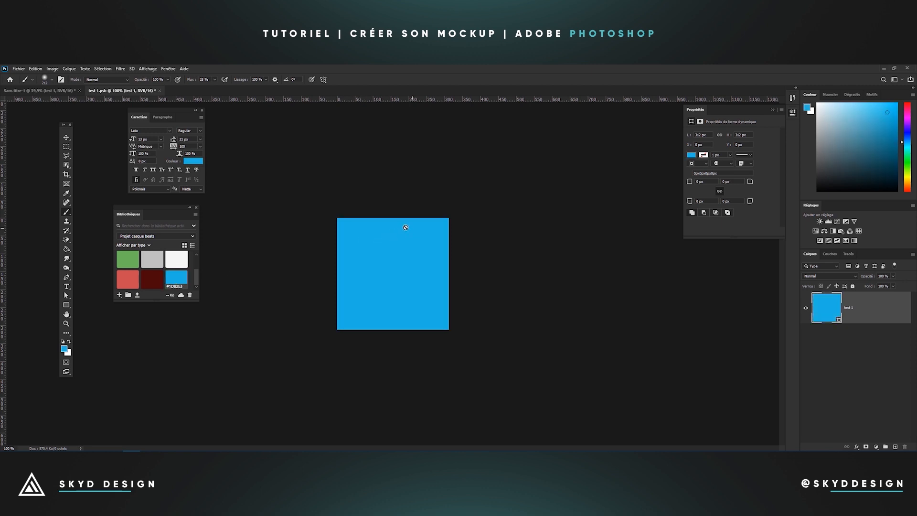
key("ctrl+z")
left_click(67, 205)
key("ctrl+shift+n")
key("Return")
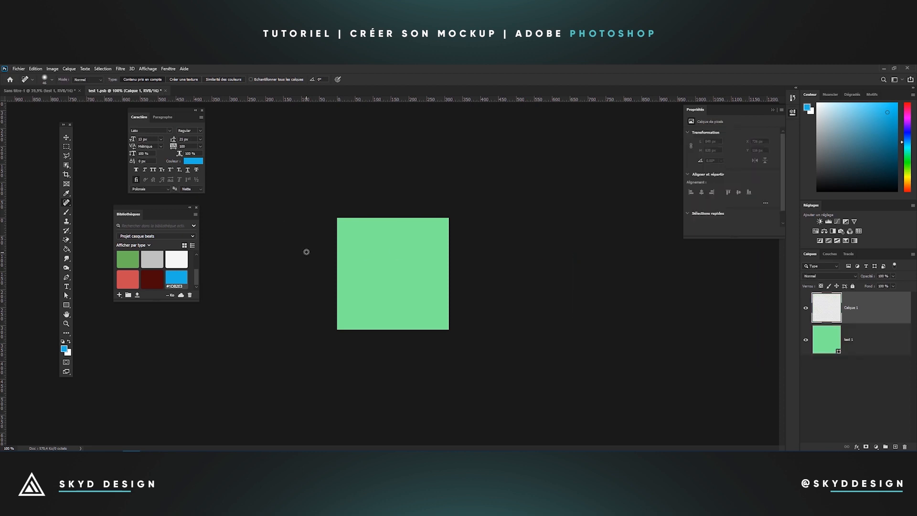
Paint soft blue areas over the square's upper-left and lower-right corners with the Brush tool on the new layer
left_click_drag(372, 250, 382, 198)
left_click(351, 226)
left_click(66, 213)
mouse_move(348, 224)
left_mouse_down()
mouse_move(378, 244)
mouse_move(366, 228)
mouse_move(331, 228)
mouse_move(290, 261)
left_mouse_up()
mouse_move(451, 275)
left_mouse_down()
mouse_move(424, 330)
mouse_move(453, 292)
mouse_move(430, 329)
left_mouse_up()
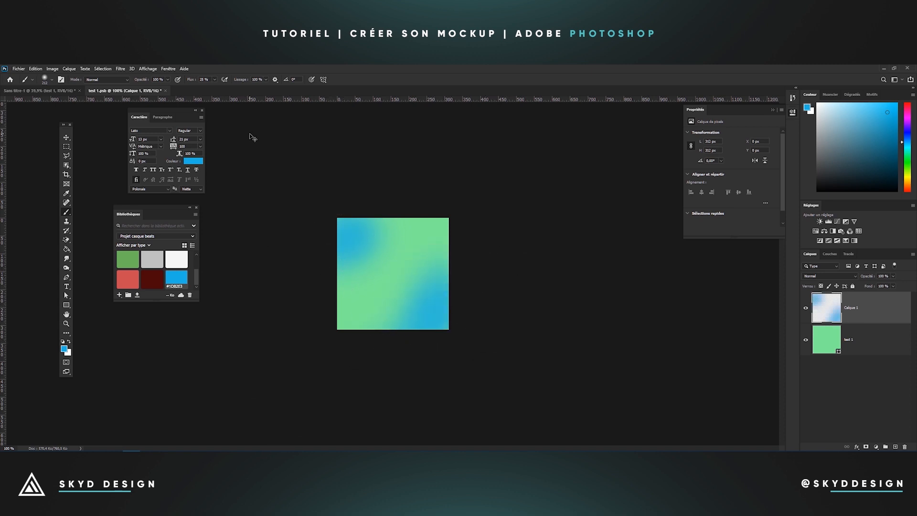
Save the smart object's contents and compare them with the updated distorted shape in the main document
key("ctrl+s")
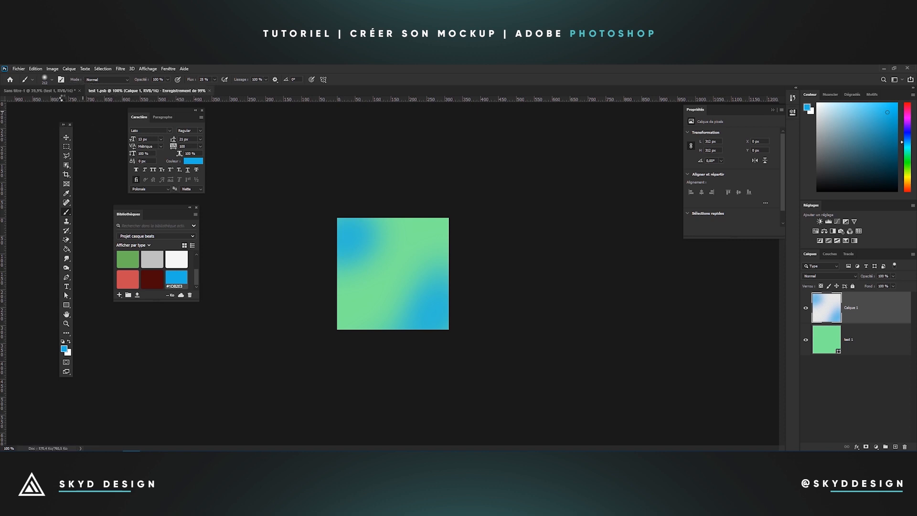
left_click(65, 91)
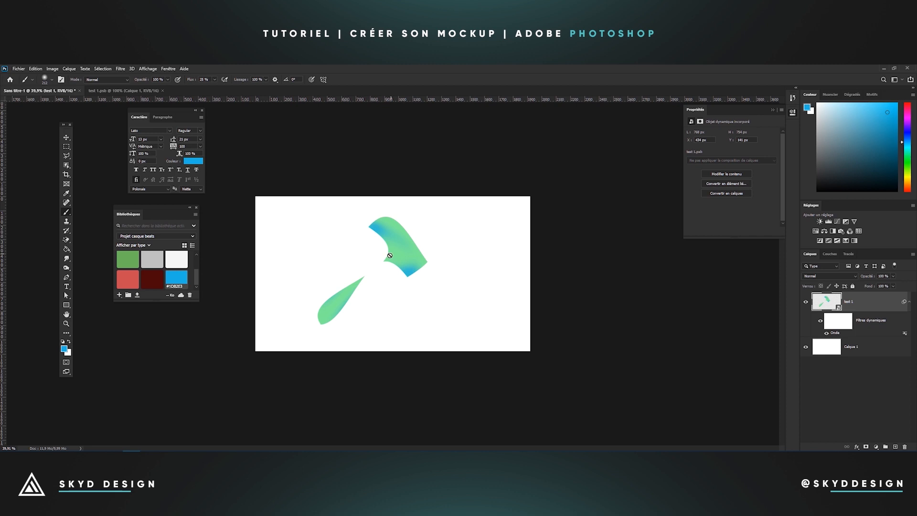
left_click(111, 91)
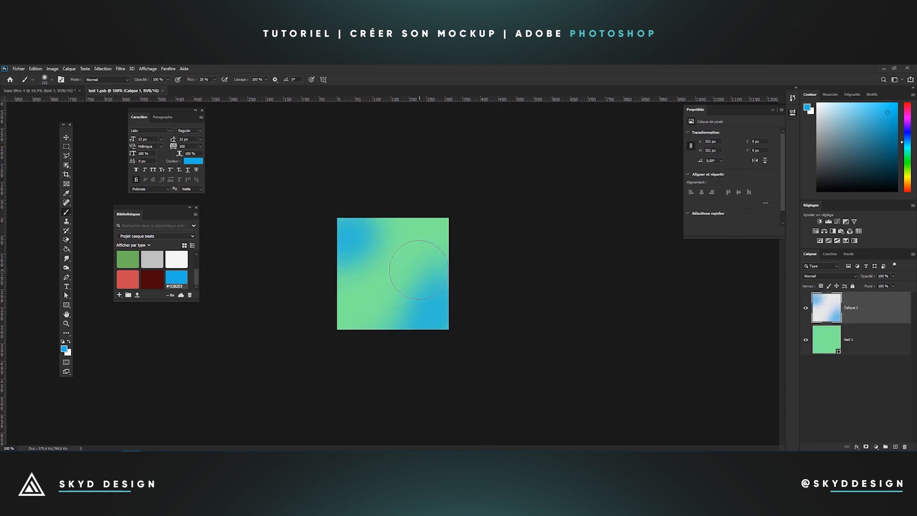
left_click(38, 91)
left_click(117, 91)
Paint a large soft red area over the upper part of the square with an enlarged brush
left_click(127, 280)
left_click_drag(408, 249, 438, 251)
left_click(408, 252)
left_click(407, 246)
left_click(406, 242)
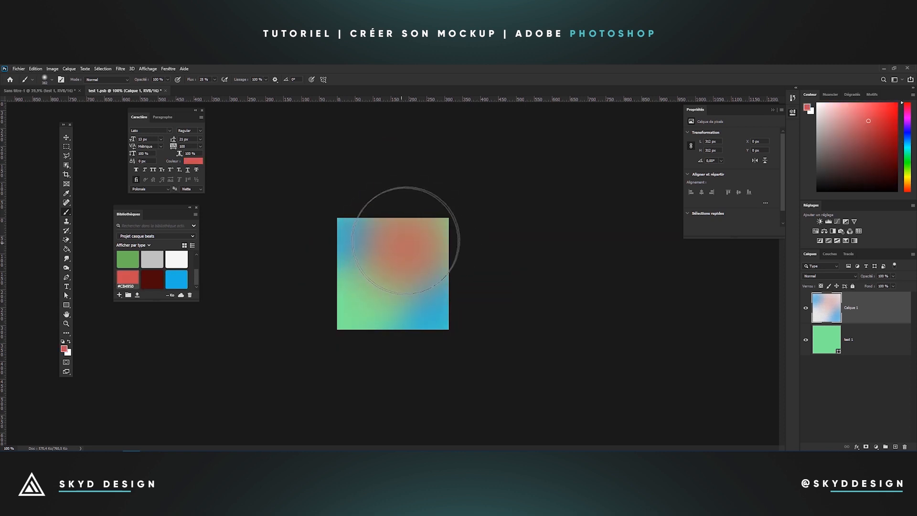
left_click(412, 224)
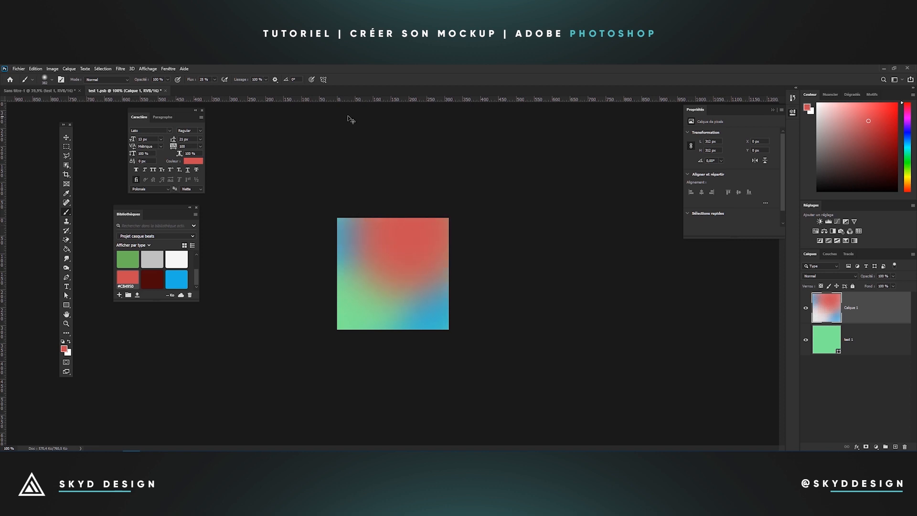
Save and close test 1.psb after viewing the updated shape, and delete the test 1 layer from the main document
key("ctrl+s")
left_click(67, 91)
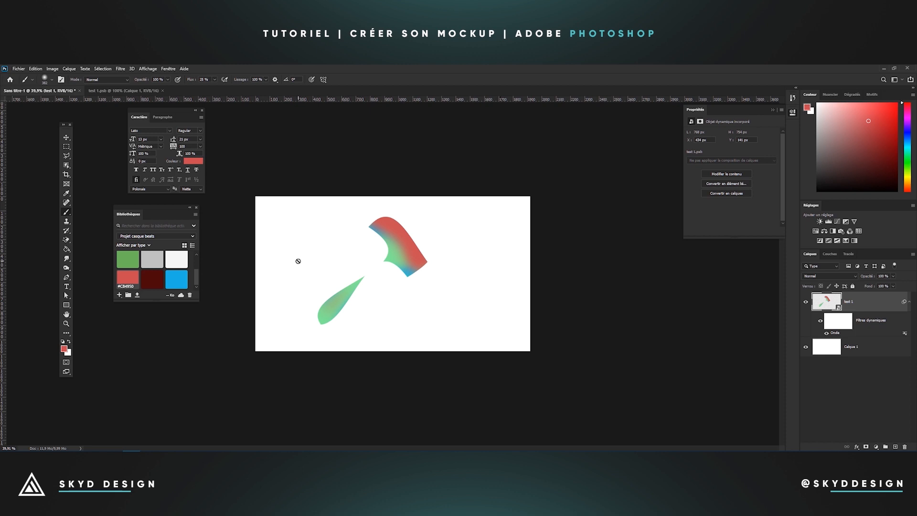
left_click(149, 91)
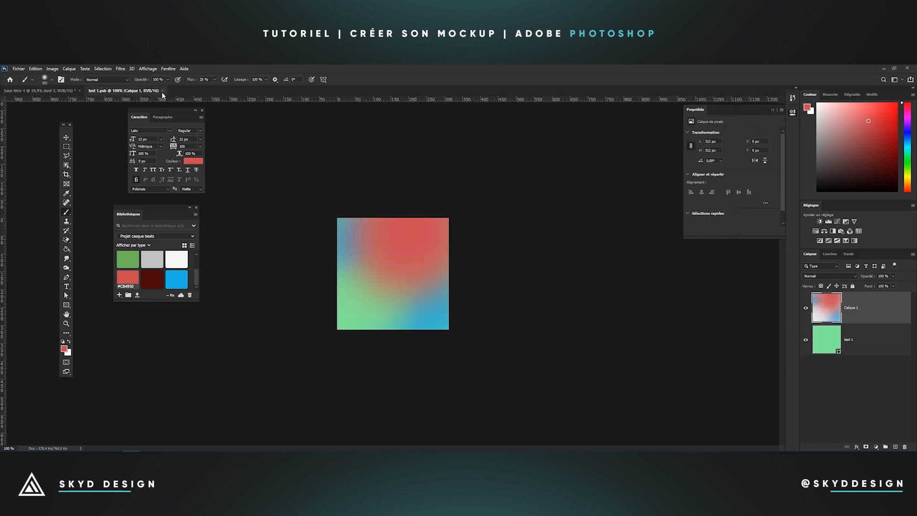
left_click(163, 91)
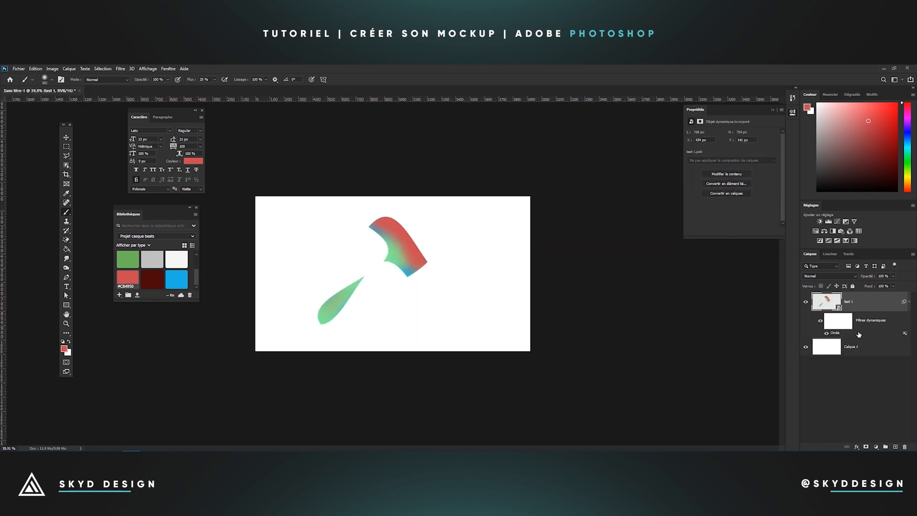
key("Delete")
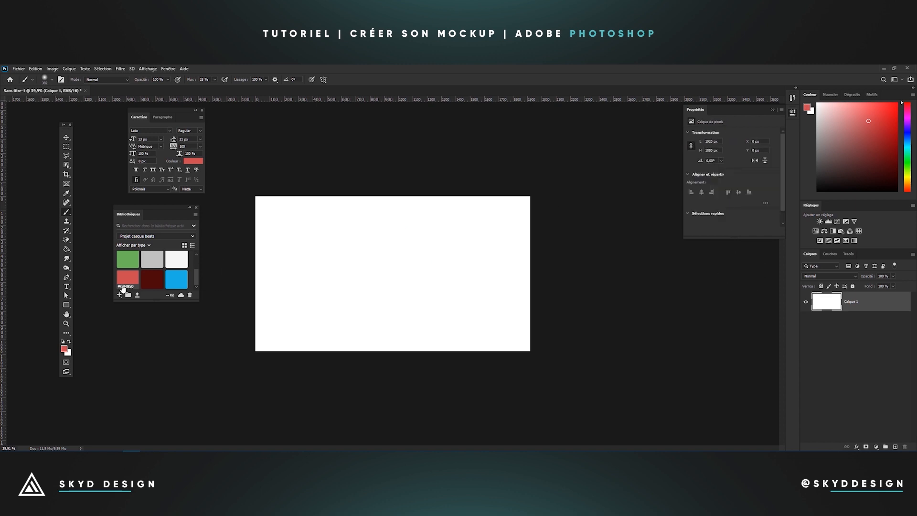
left_click(67, 305)
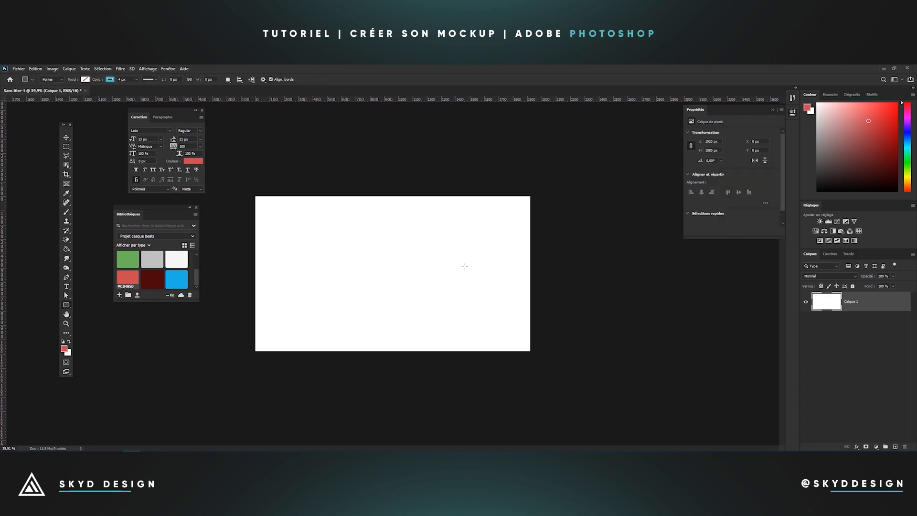
left_click(369, 243)
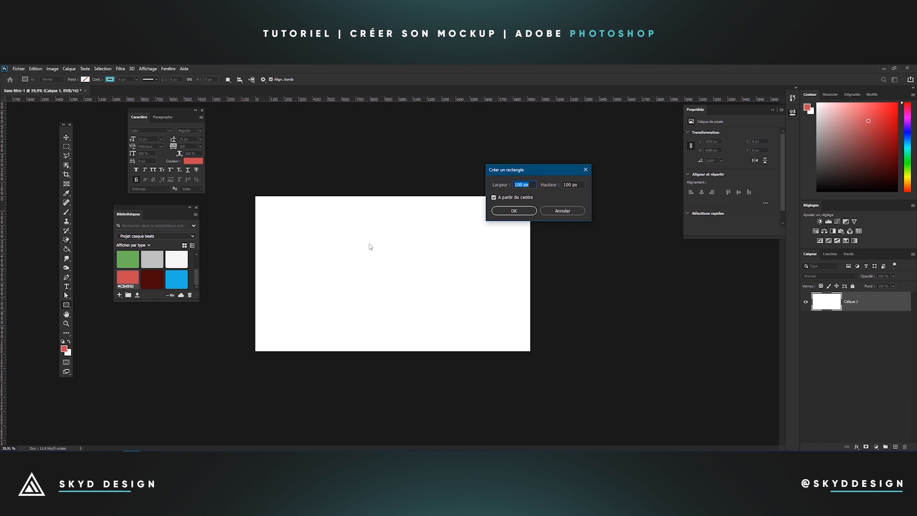
left_click(562, 210)
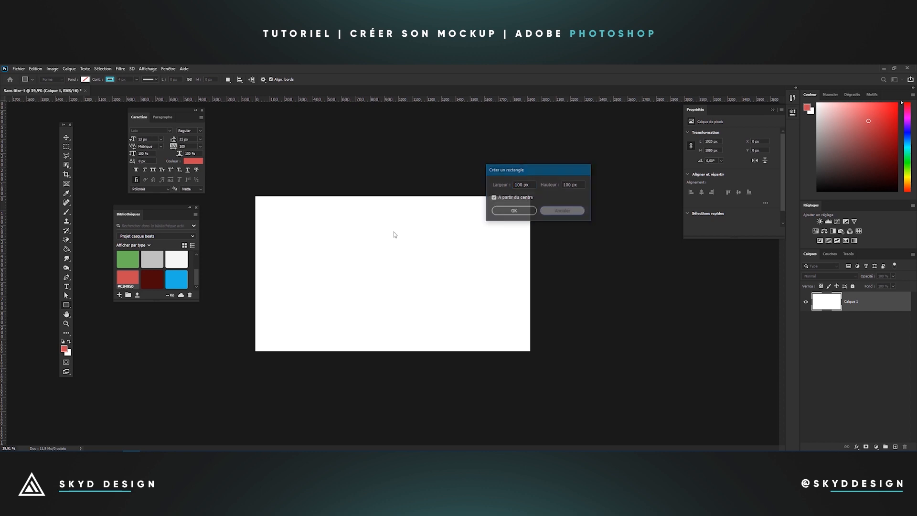
Create a rectangle shape 1125 px wide and 2436 px high, centred near the middle of the canvas
right_click(67, 307)
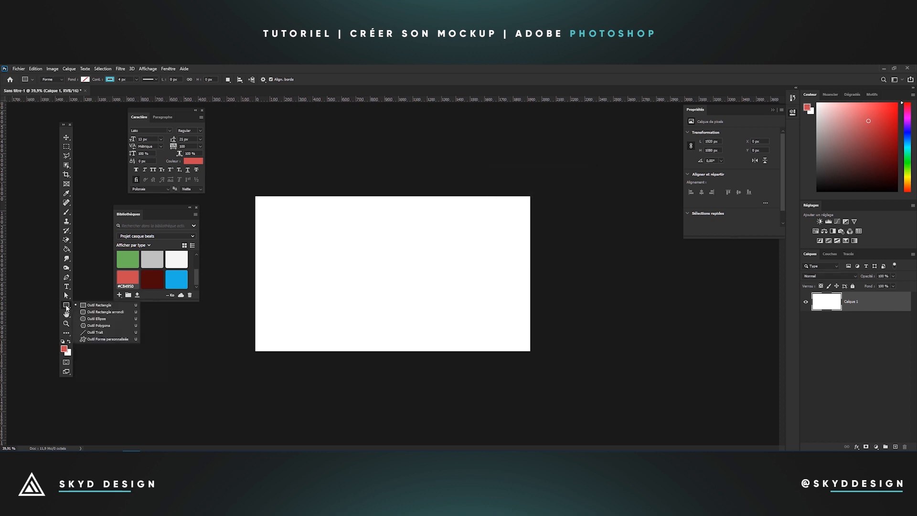
left_click(93, 307)
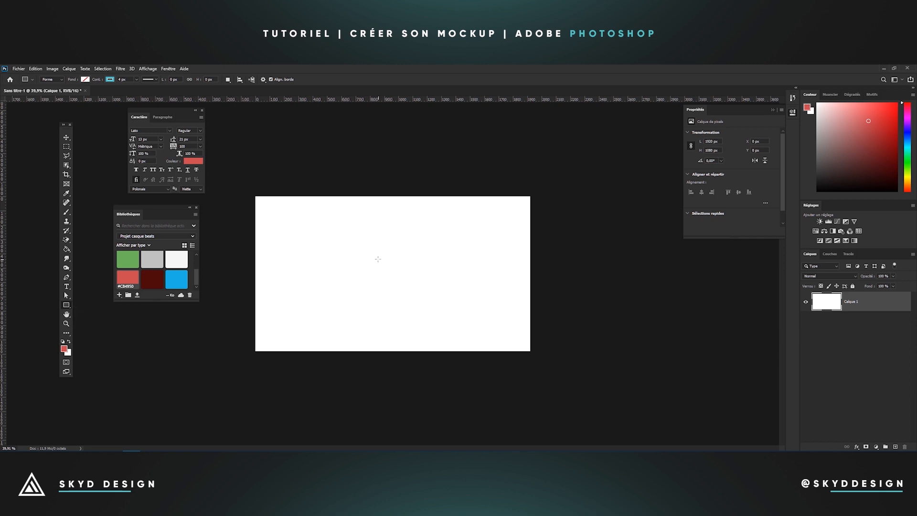
left_click(390, 249)
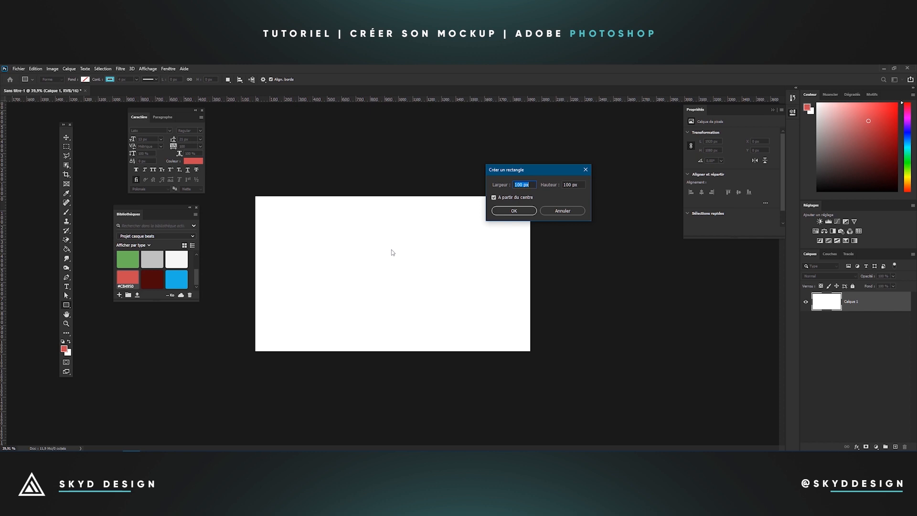
type("1125")
key("Tab")
type("24")
left_click(514, 211)
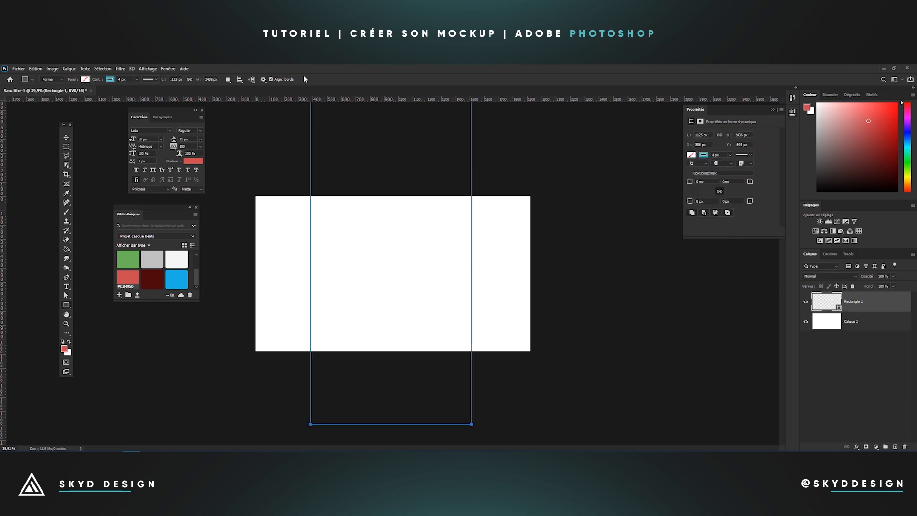
Remove the rectangle's outline and fill it with black
left_click(109, 79)
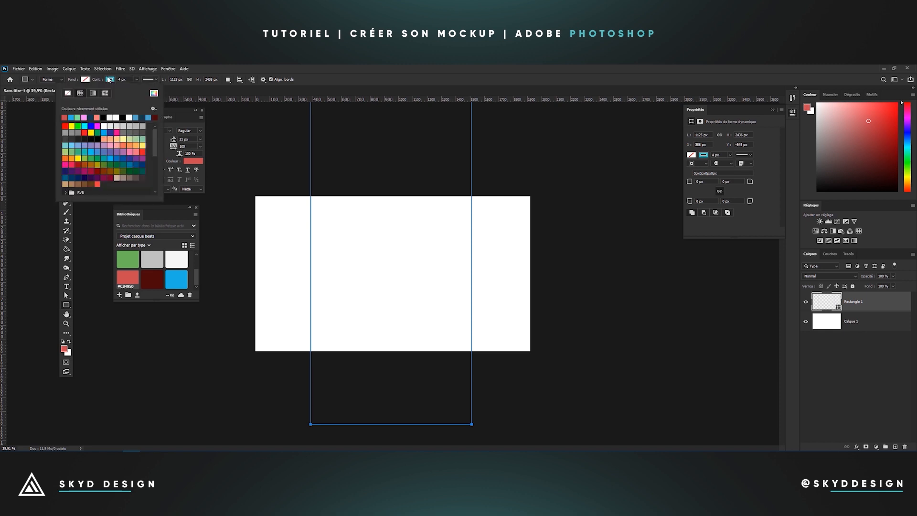
left_click(69, 93)
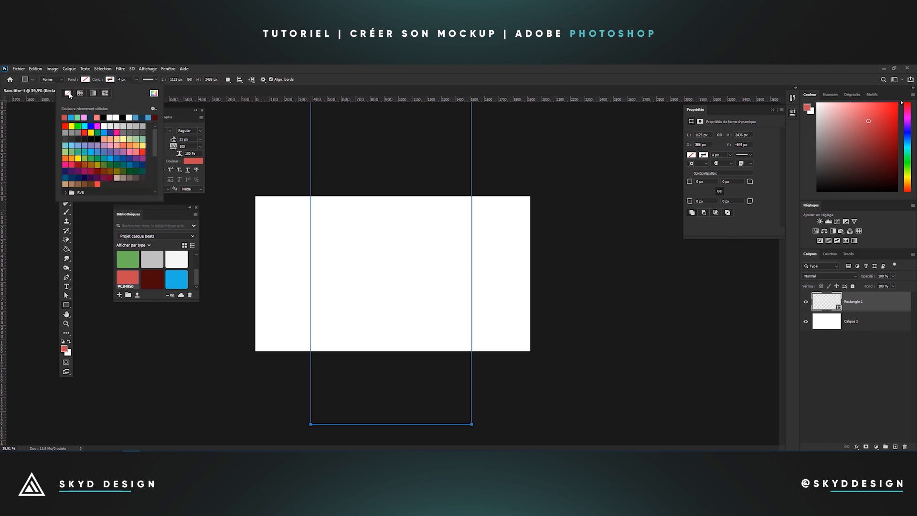
left_click(86, 82)
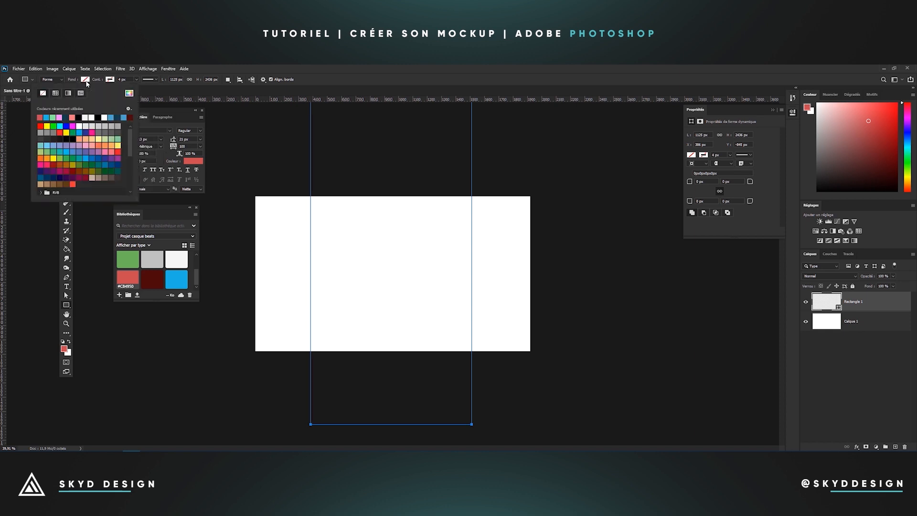
left_click(97, 117)
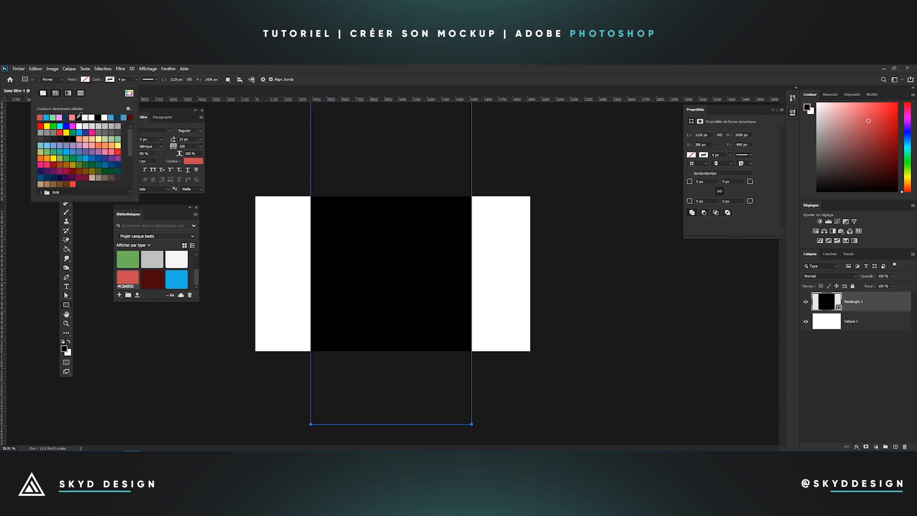
left_click(387, 68)
Scale the black rectangle proportionally to about 320 × 693 px and place it slightly left of the canvas centre
key("ctrl+t")
left_click_drag(471, 424, 420, 308)
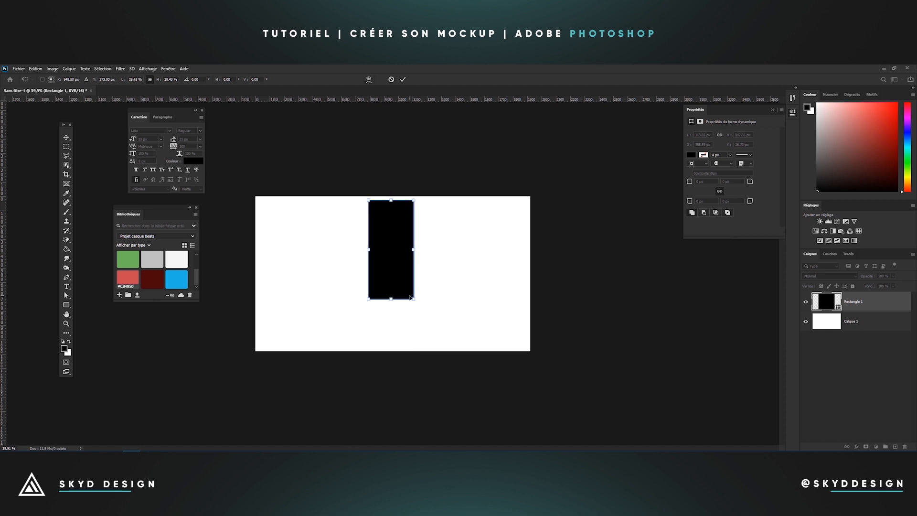
mouse_move(415, 301)
left_mouse_down()
mouse_move(479, 347)
mouse_move(419, 286)
mouse_move(492, 354)
mouse_move(405, 277)
mouse_move(449, 332)
mouse_move(406, 297)
mouse_move(422, 311)
mouse_move(415, 304)
left_mouse_up()
left_click_drag(391, 234, 385, 258)
left_click_drag(408, 222, 379, 254)
scroll(371, 239, "up", 7)
scroll(371, 239, "down", 2)
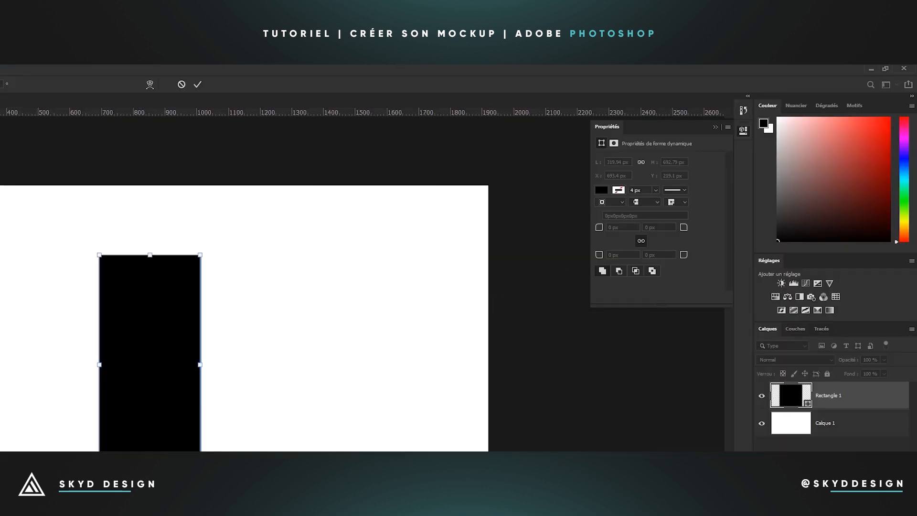
key("Return")
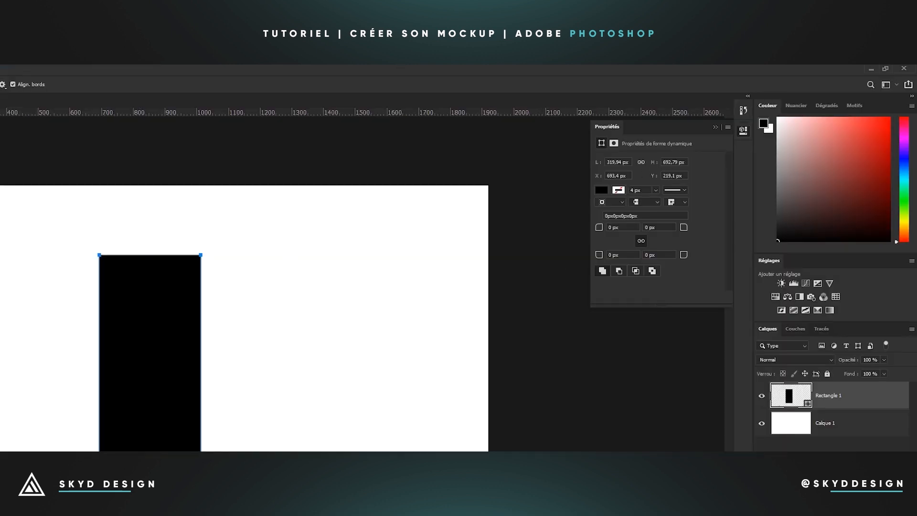
Round all four corners of the black rectangle to 30 px and deselect its path
left_click(626, 228)
type("30")
key("Tab")
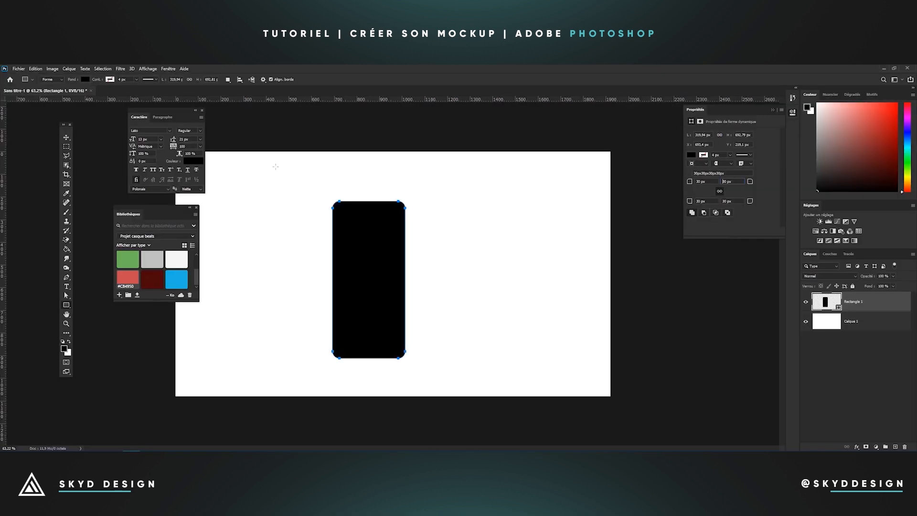
left_click(66, 138)
left_click(280, 182)
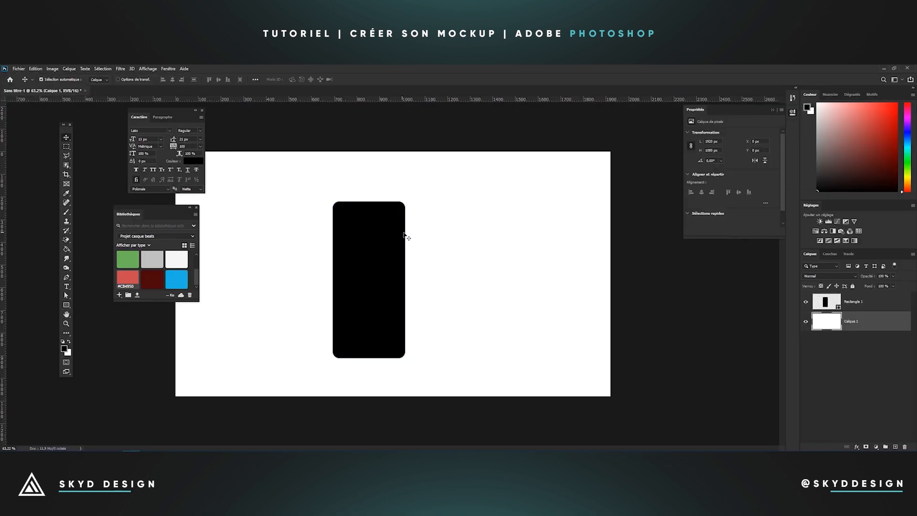
key("ctrl+0")
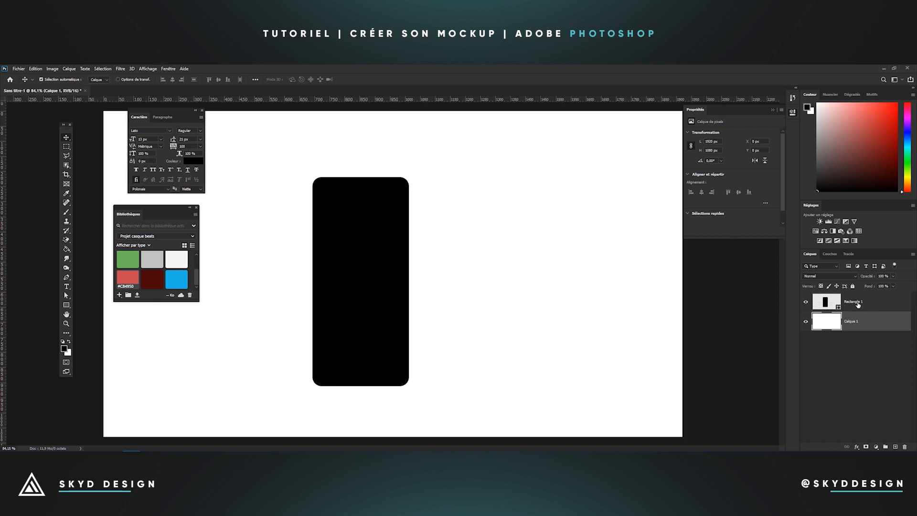
Rename the rectangle layer screen 1 and convert it to a smart object
left_click(858, 304)
double_click(858, 304)
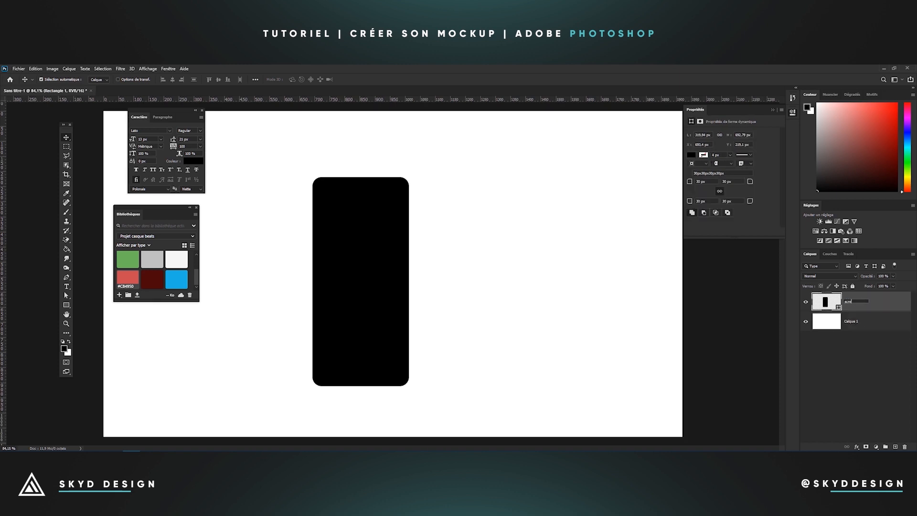
type("screen 1")
key("Return")
right_click(866, 299)
left_click(815, 257)
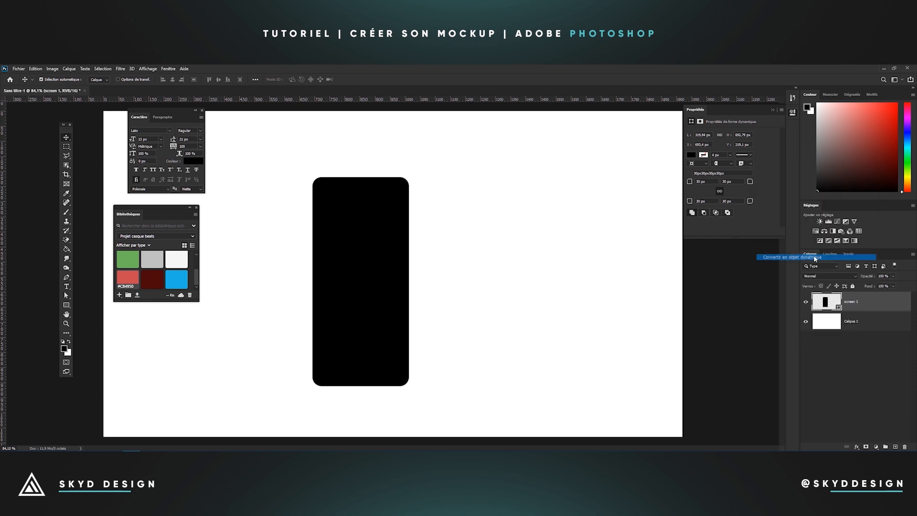
Open the screen 1 smart object's contents and stretch the rectangle's right side slightly to meet the document edge
double_click(838, 309)
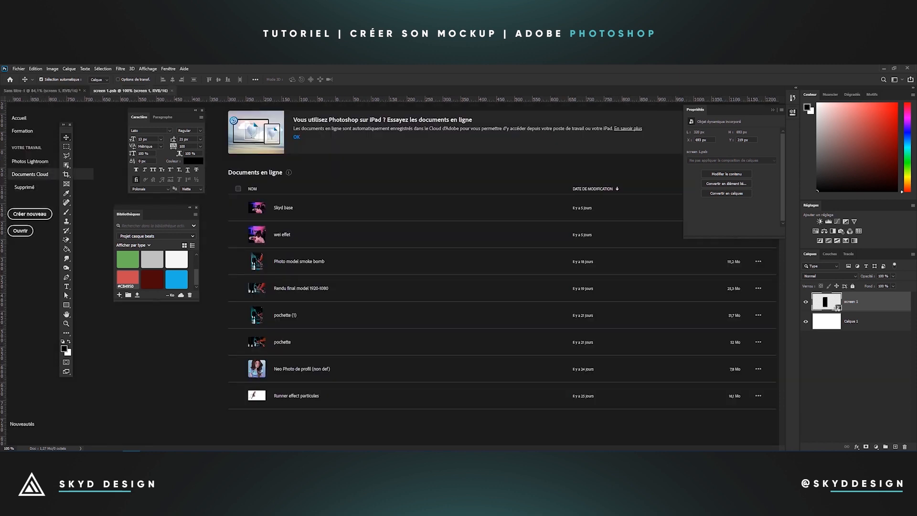
scroll(391, 159, "up", 3)
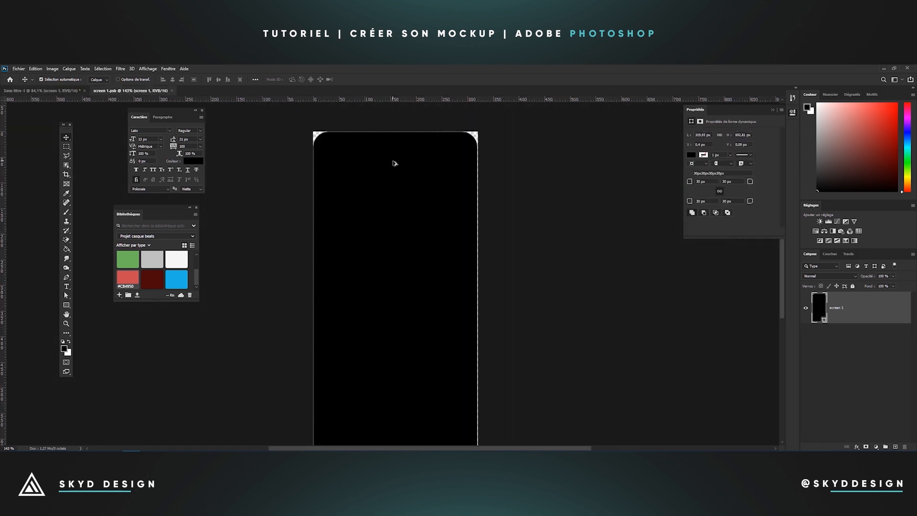
scroll(459, 155, "up", 2)
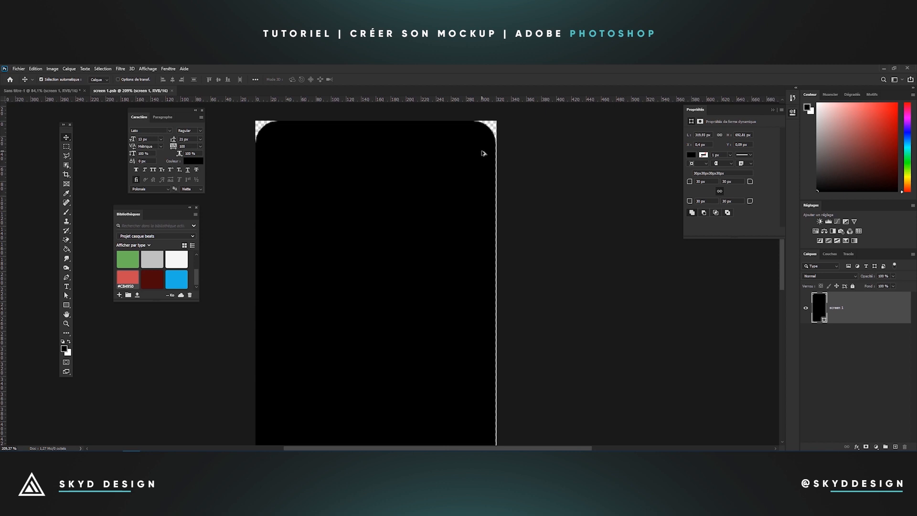
scroll(497, 154, "down", 3)
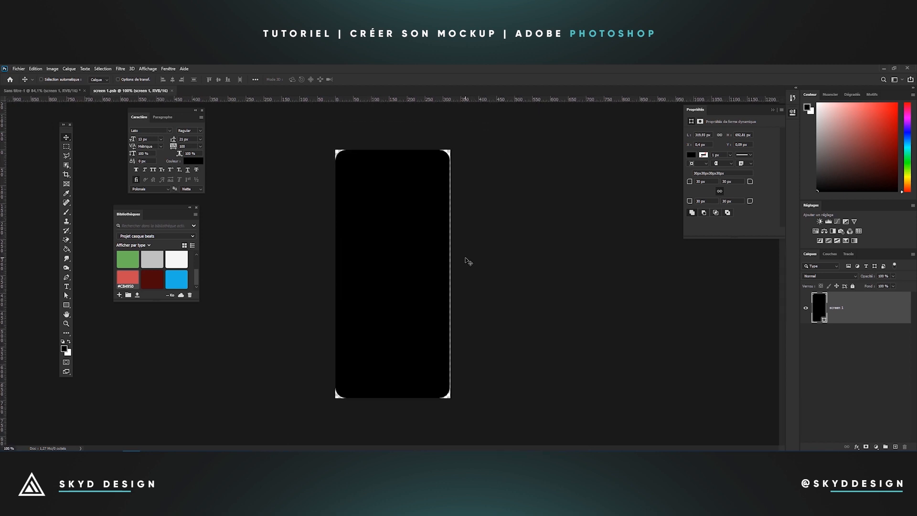
key("ctrl+t")
scroll(464, 267, "up", 6)
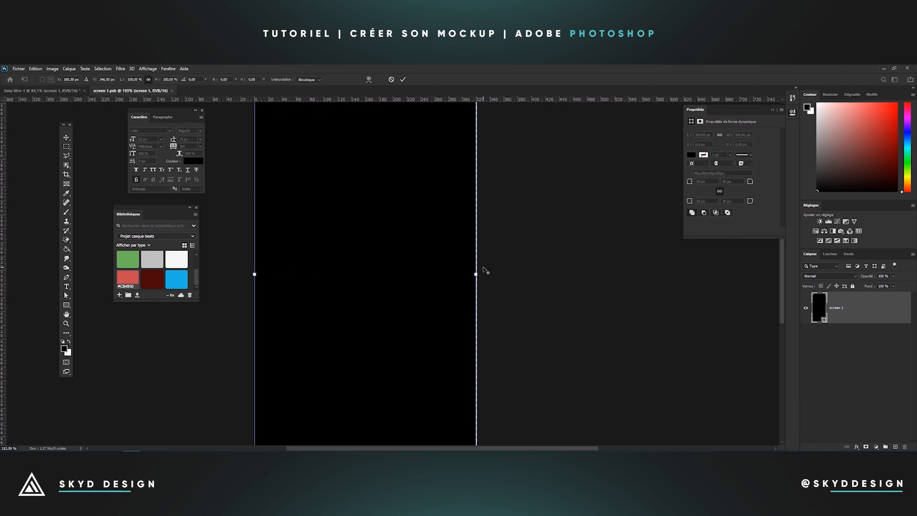
scroll(463, 283, "up", 1)
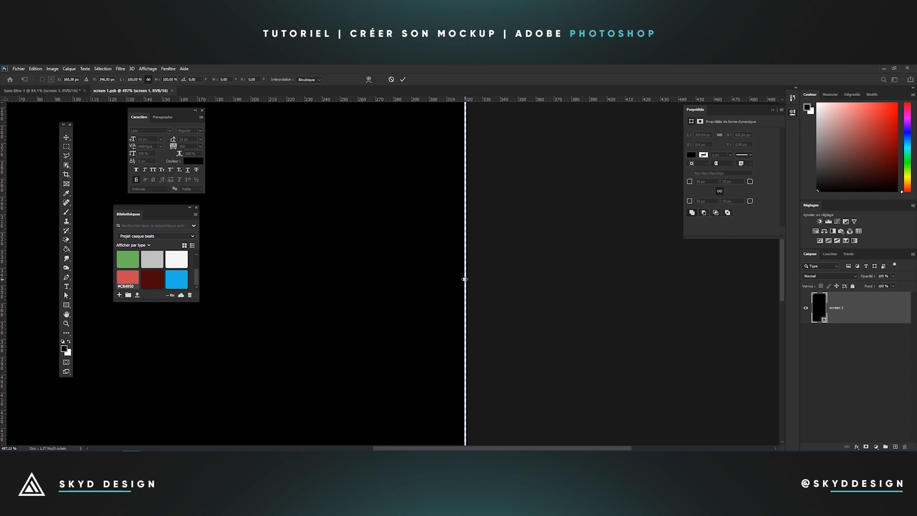
left_click_drag(465, 279, 467, 278)
scroll(467, 276, "down", 5)
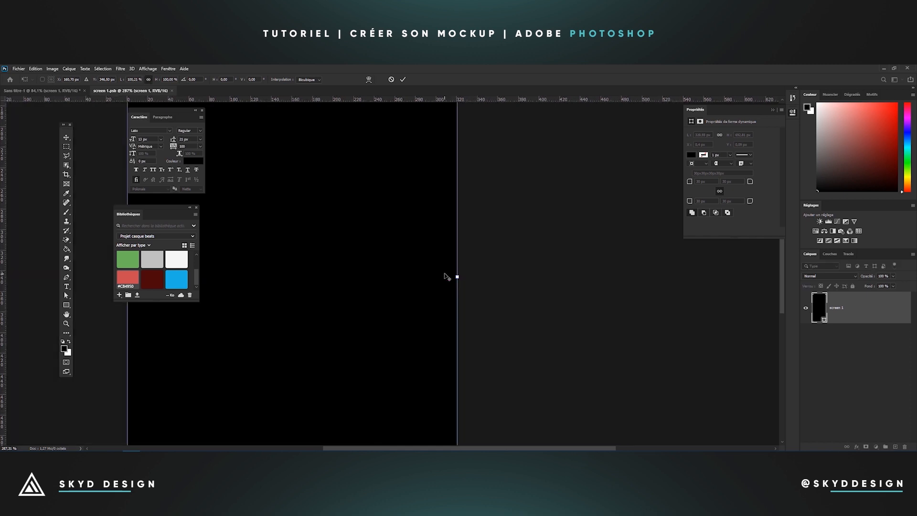
scroll(399, 172, "down", 2)
left_click(403, 80)
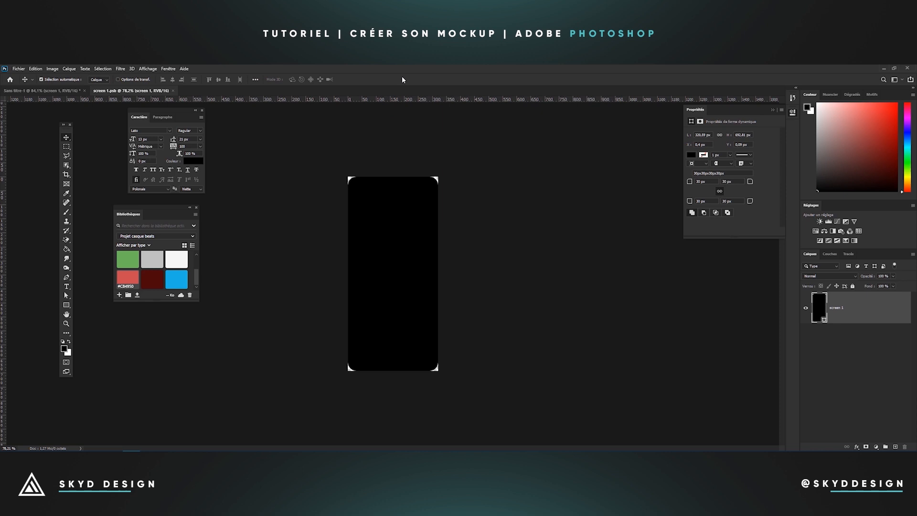
Change the fill of the rounded rectangle in screen 1.psb to white
scroll(355, 175, "up", 3)
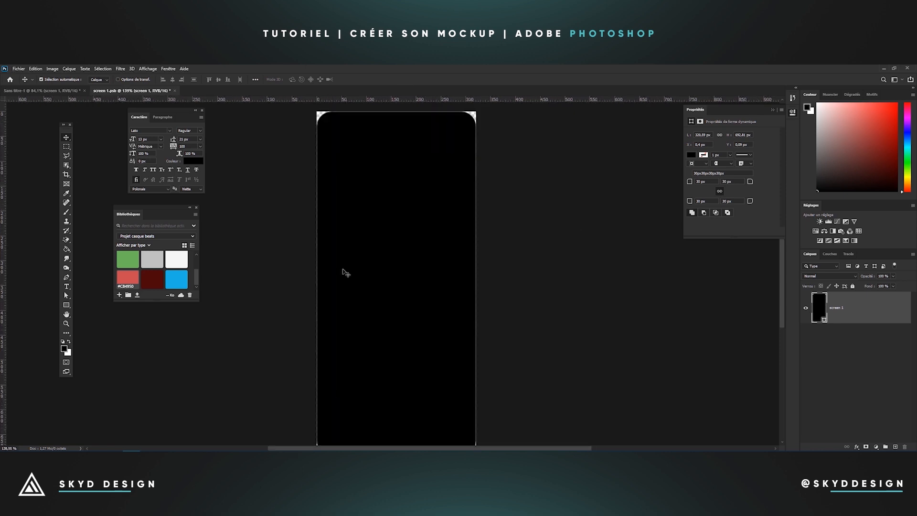
scroll(438, 230, "down", 2)
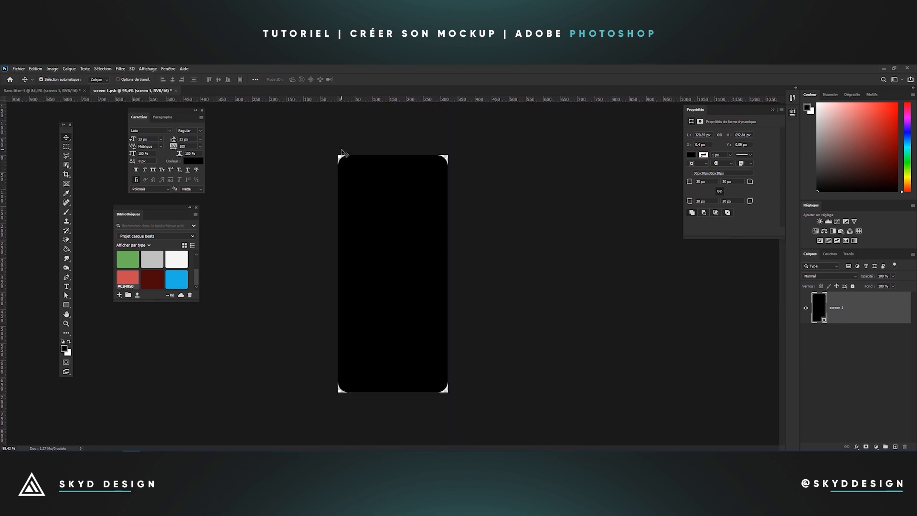
scroll(438, 233, "down", 1)
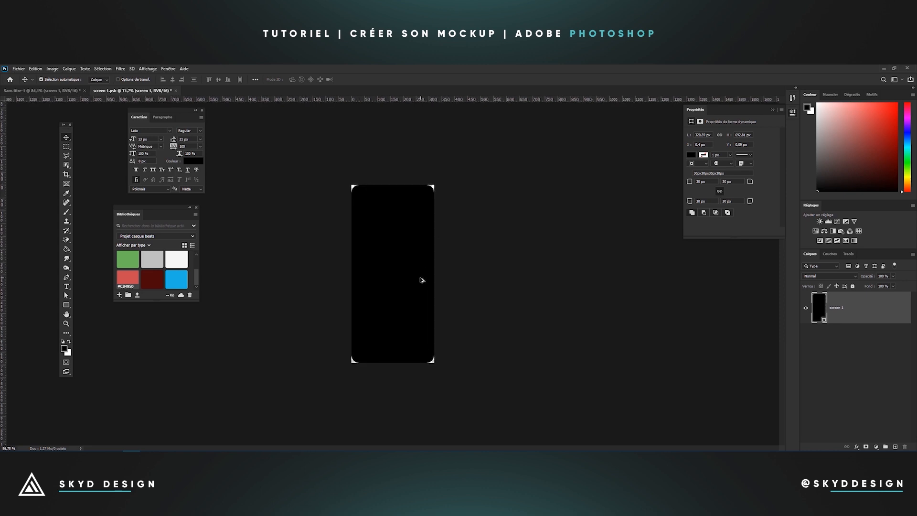
scroll(423, 281, "up", 1)
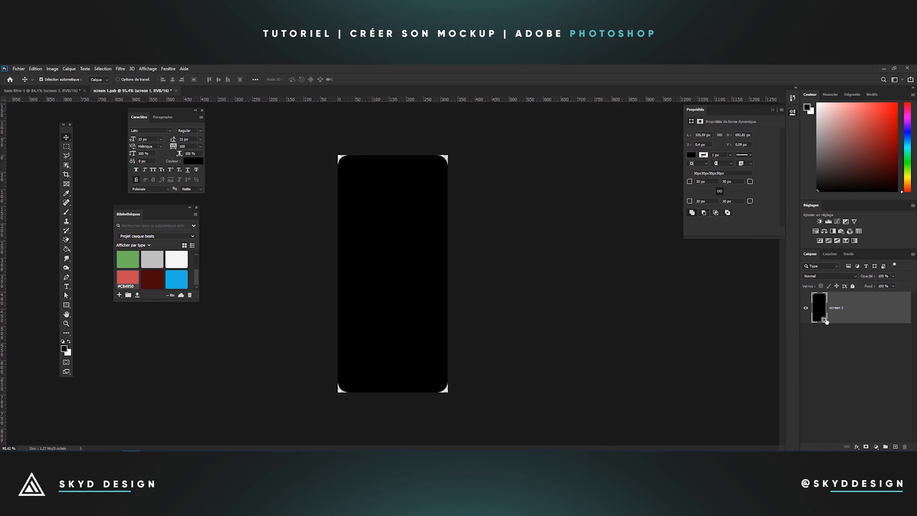
double_click(824, 321)
left_click_drag(411, 200, 378, 162)
left_click(561, 175)
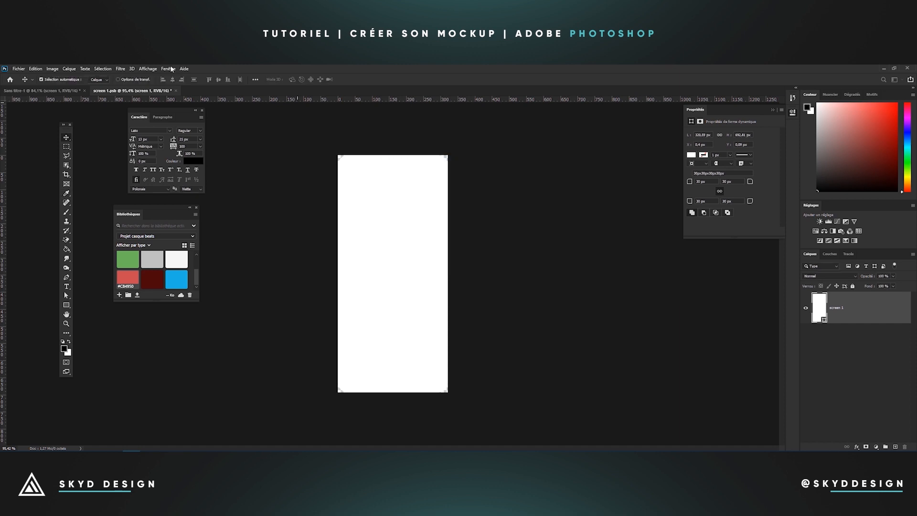
Switch to the main document and fill the Calque 1 background layer with the library colour #F5F5F5
left_click(47, 90)
scroll(501, 268, "down", 2)
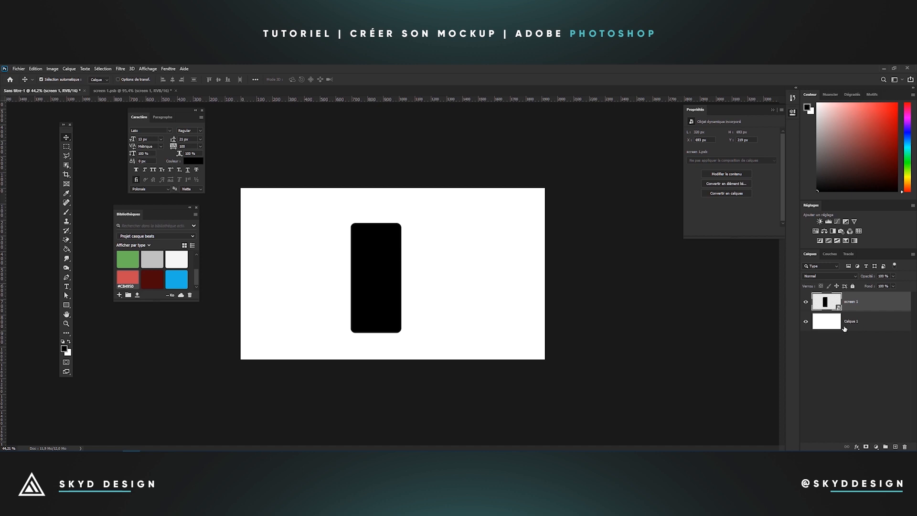
left_click(860, 324)
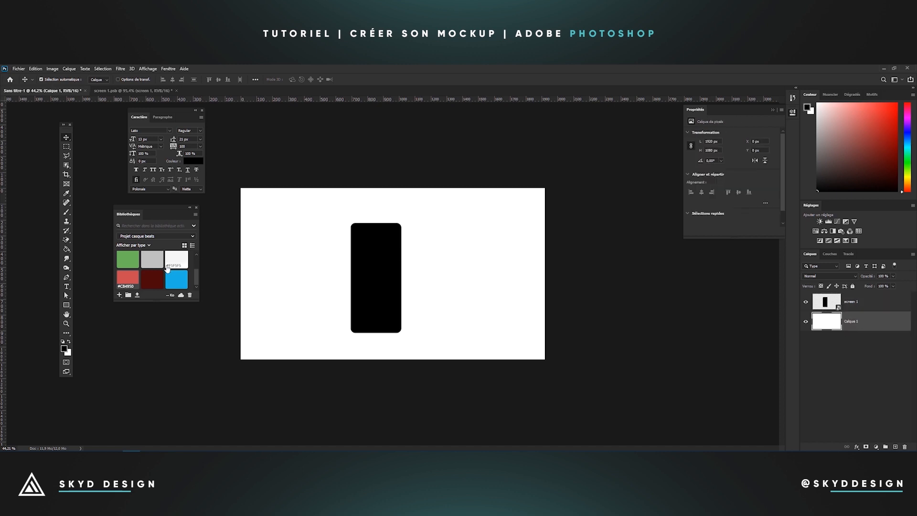
scroll(167, 267, "down", 3)
scroll(174, 264, "up", 3)
double_click(176, 260)
left_click(546, 177)
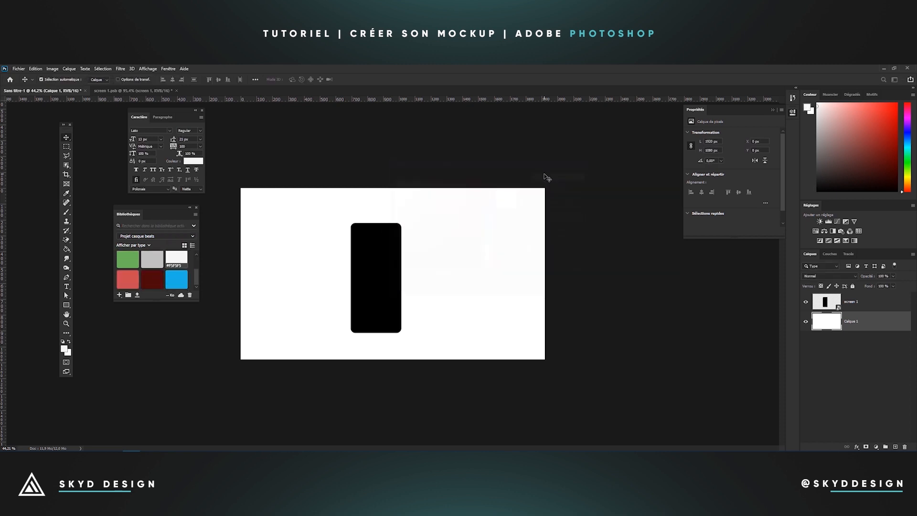
key("alt+BackSpace")
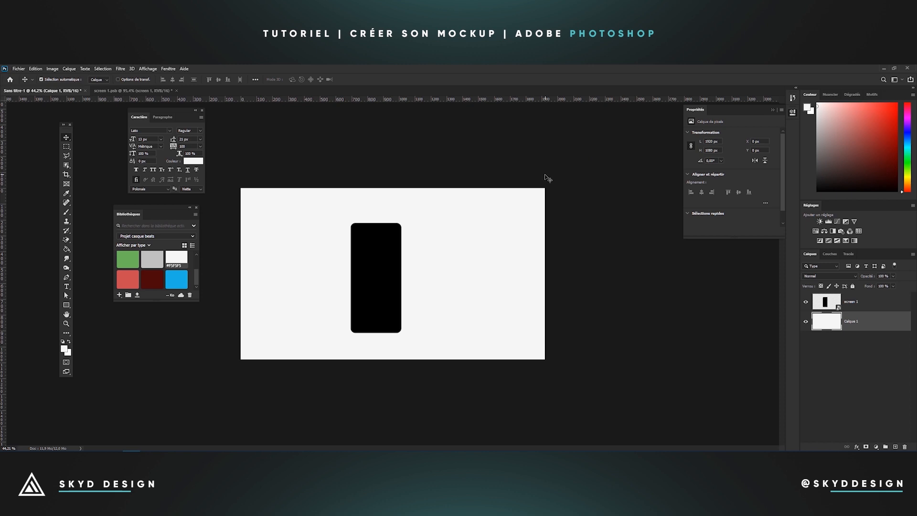
Save screen 1.psb, view the updated smart object in the main document, and return to screen 1.psb
left_click(162, 91)
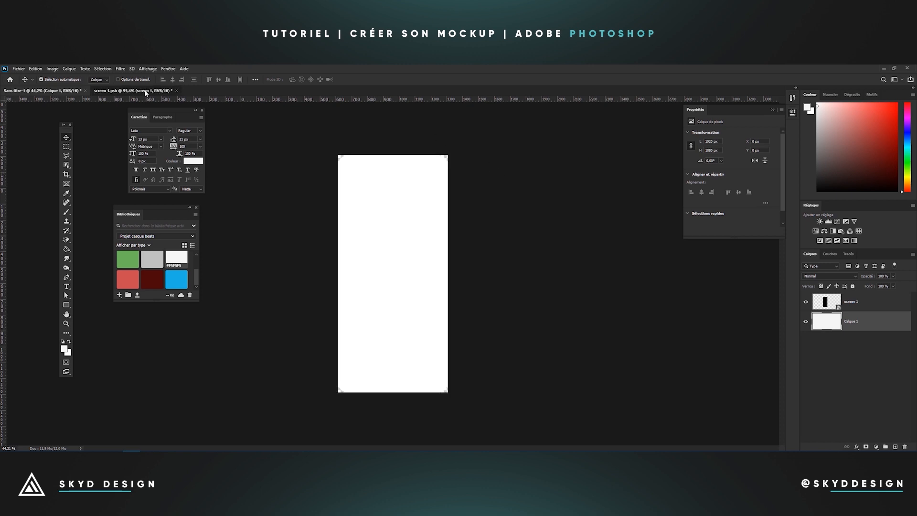
key("ctrl+s")
left_click(42, 90)
scroll(388, 301, "up", 2)
scroll(374, 269, "down", 4)
scroll(373, 267, "up", 1)
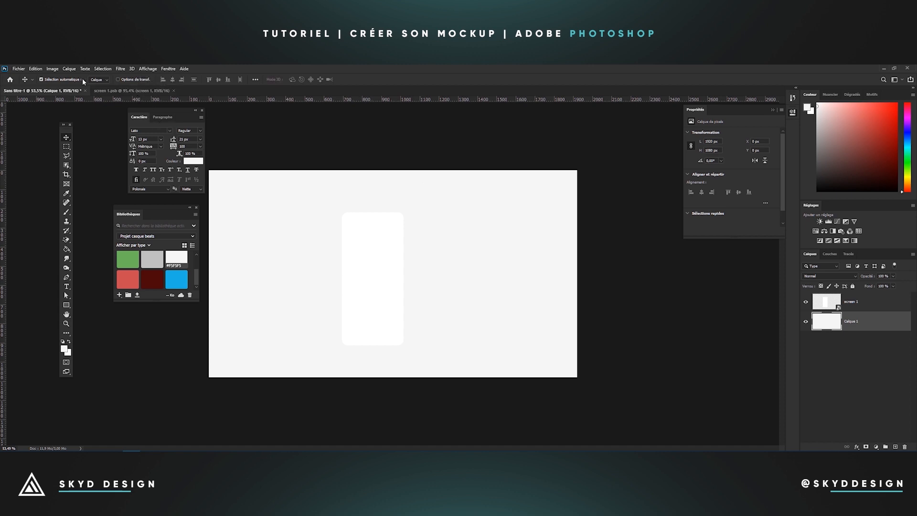
left_click(118, 91)
key("ctrl+minus")
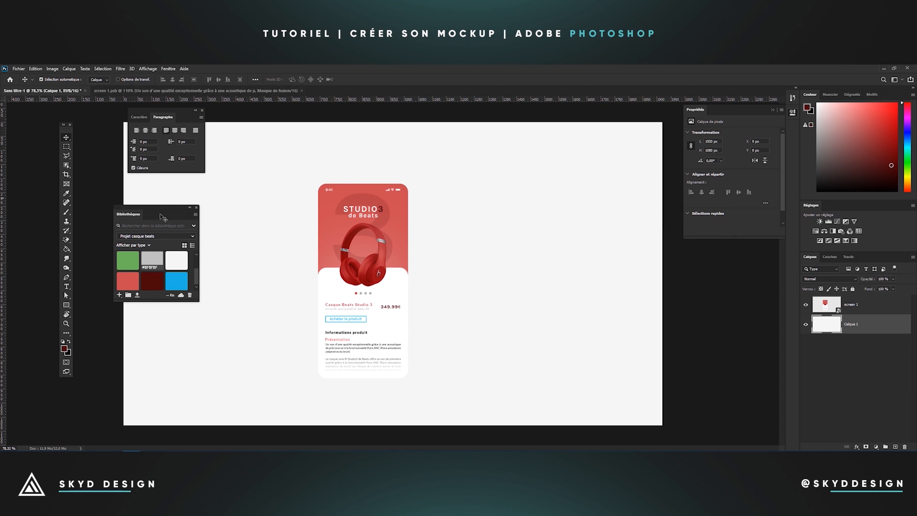
Show the screen 1.psb design and collapse its Bouton achat layer group
left_click(135, 90)
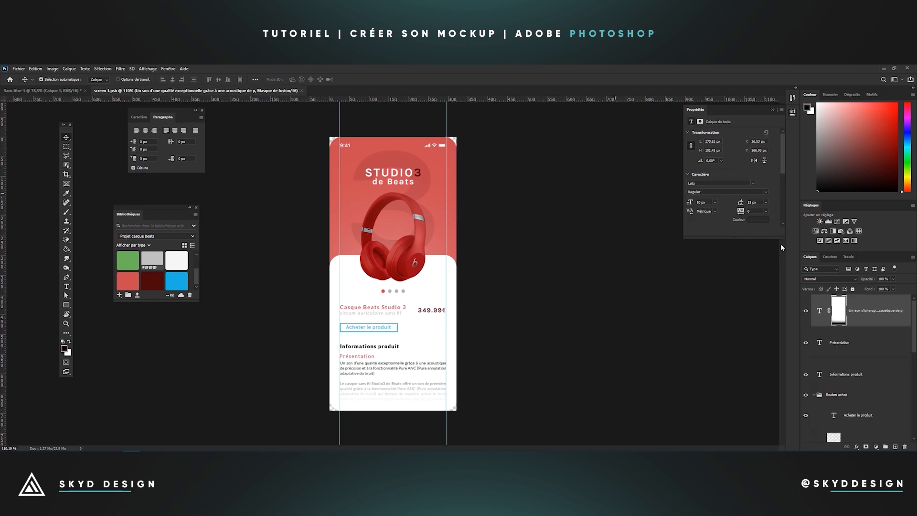
scroll(821, 325, "down", 1)
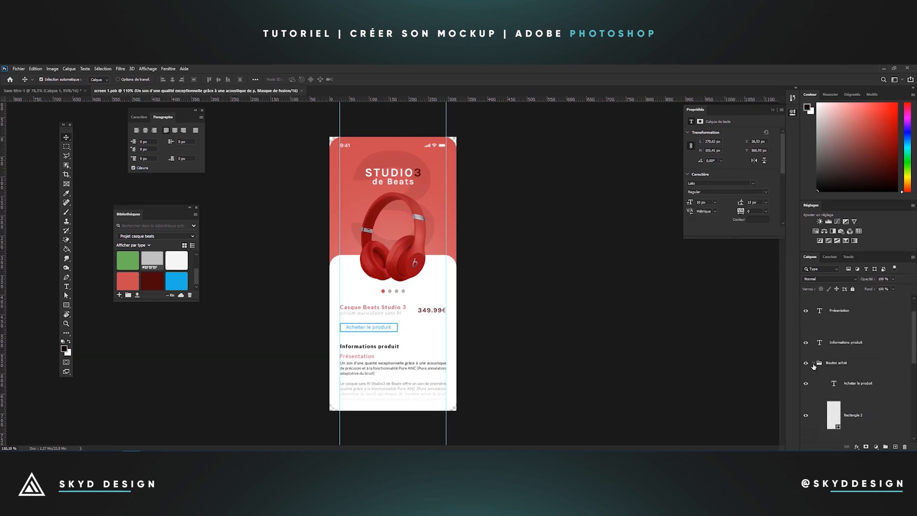
left_click(814, 363)
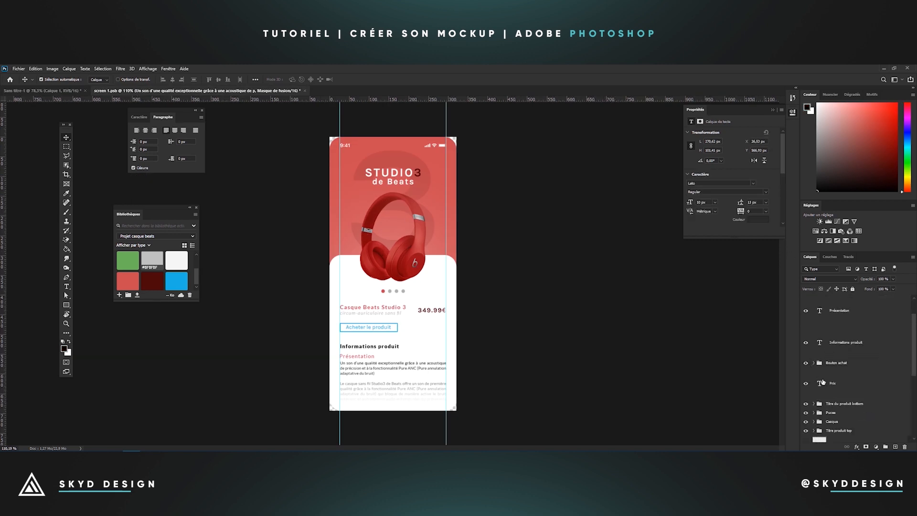
scroll(834, 353, "up", 1)
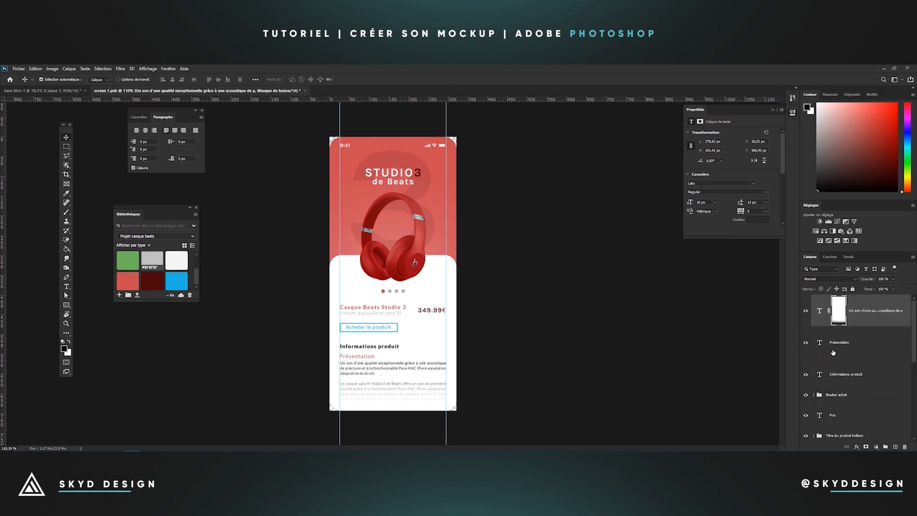
Group the product description, Présentation and Informations produit text layers and name the group Informations produit
left_click(841, 374)
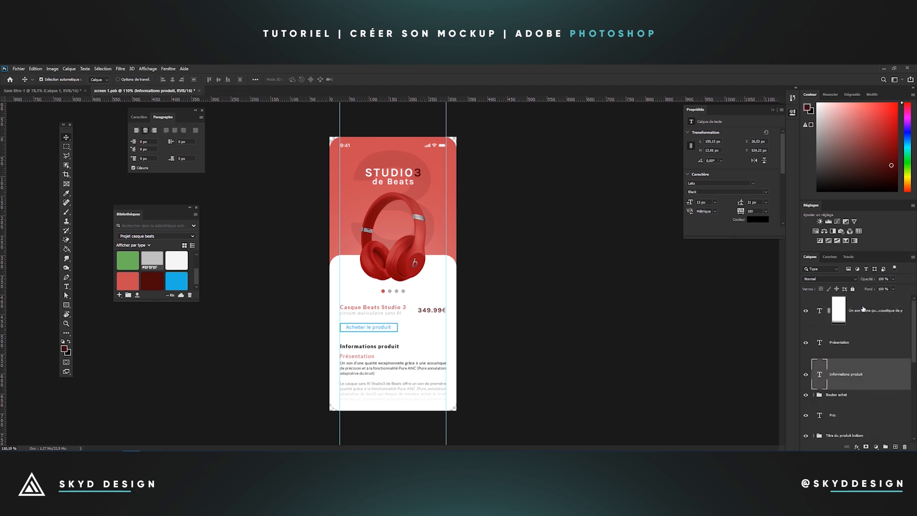
left_click(861, 313, "shift")
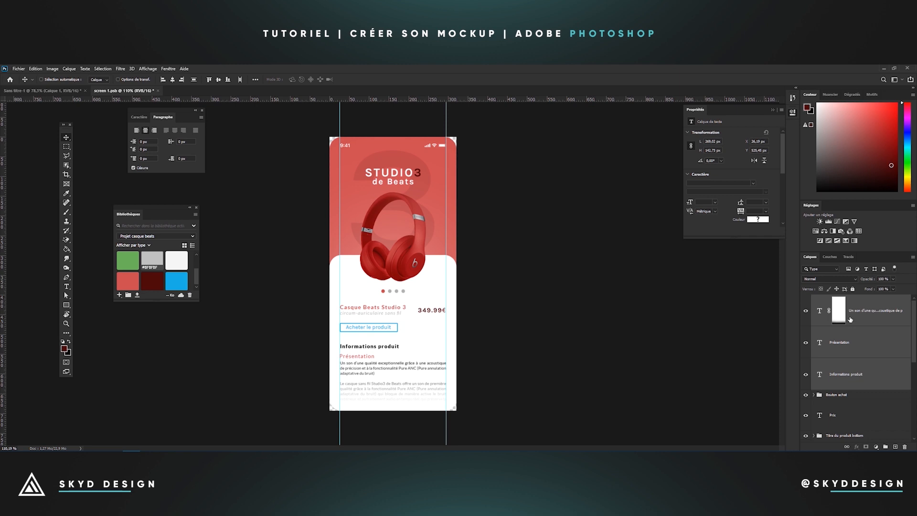
key("ctrl+g")
double_click(833, 298)
type("Informations produit")
key("Return")
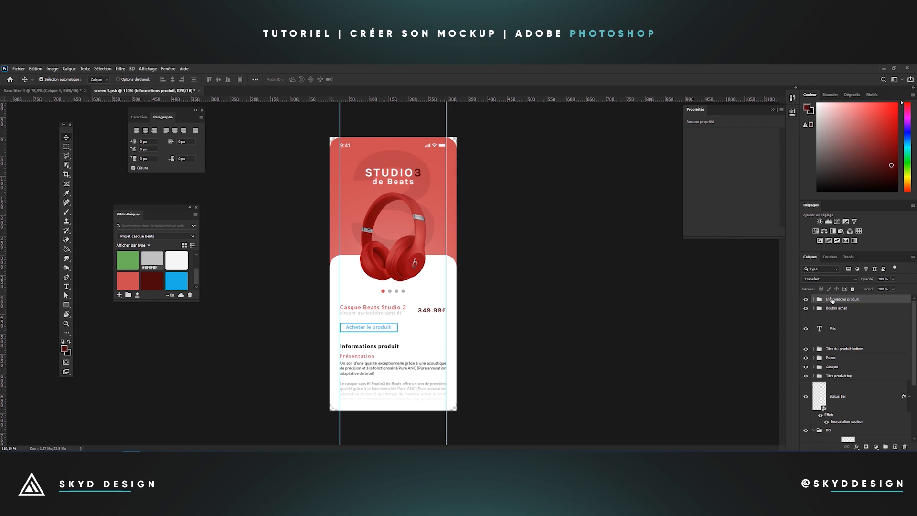
Hide and reshow the Informations produit and Bouton achat groups to check what each one contains
left_click(806, 299)
left_click(806, 299)
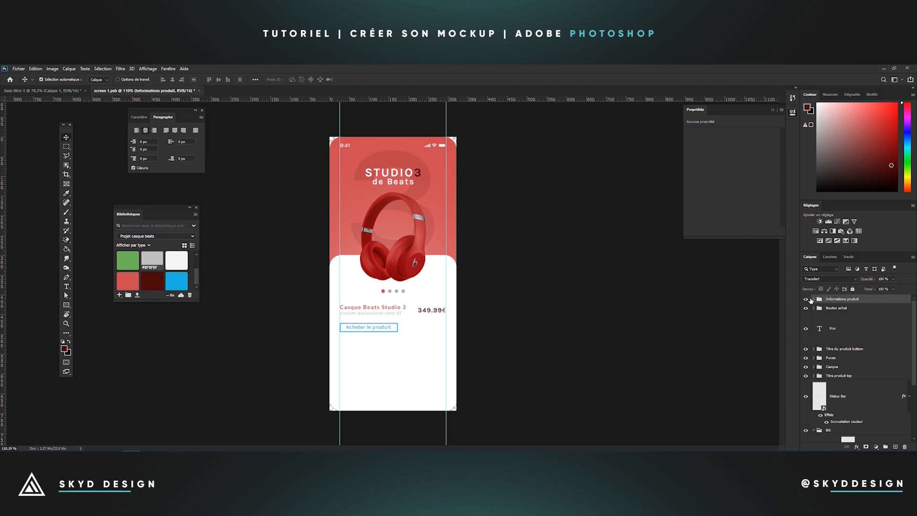
left_click(806, 308)
left_click(806, 308)
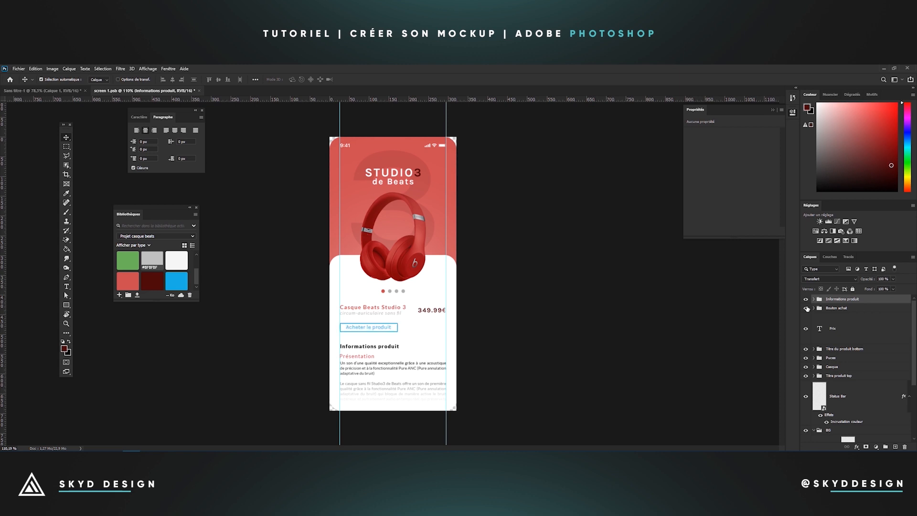
left_click(806, 308)
left_click(806, 308)
Save and close screen 1.psb, and make an independent smart object copy of the screen 1 layer
key("ctrl+s")
left_click(195, 89)
left_click(823, 304)
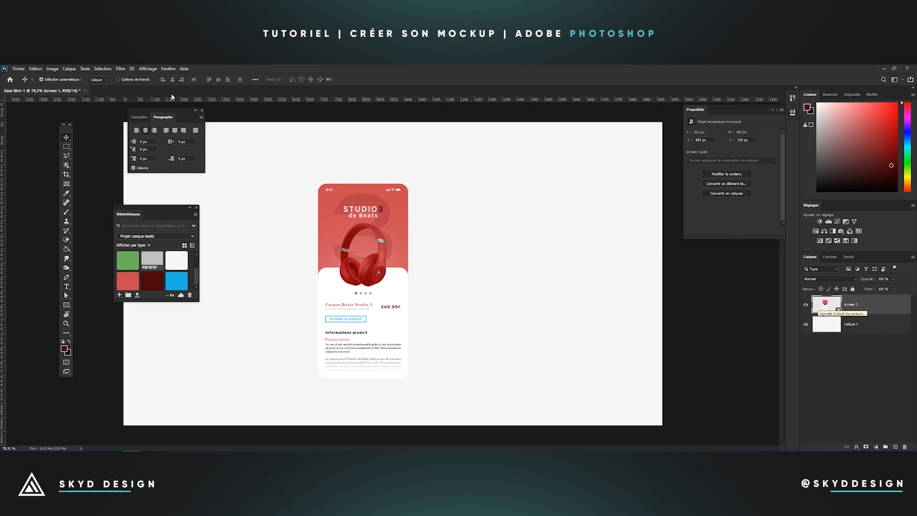
left_click(69, 69)
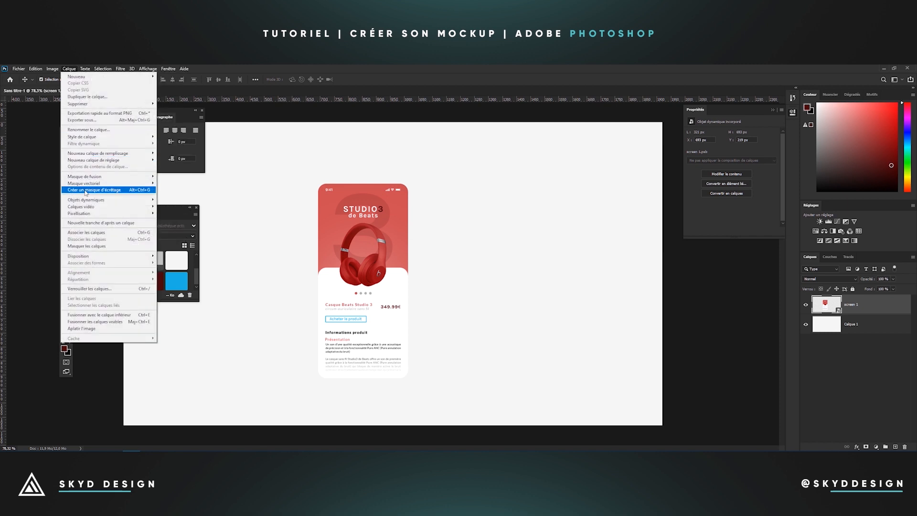
mouse_move(119, 199)
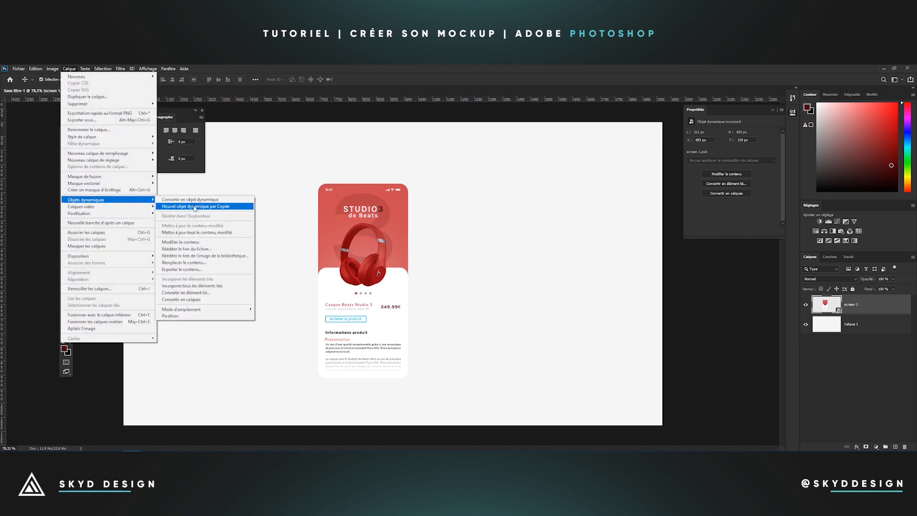
left_click(198, 209)
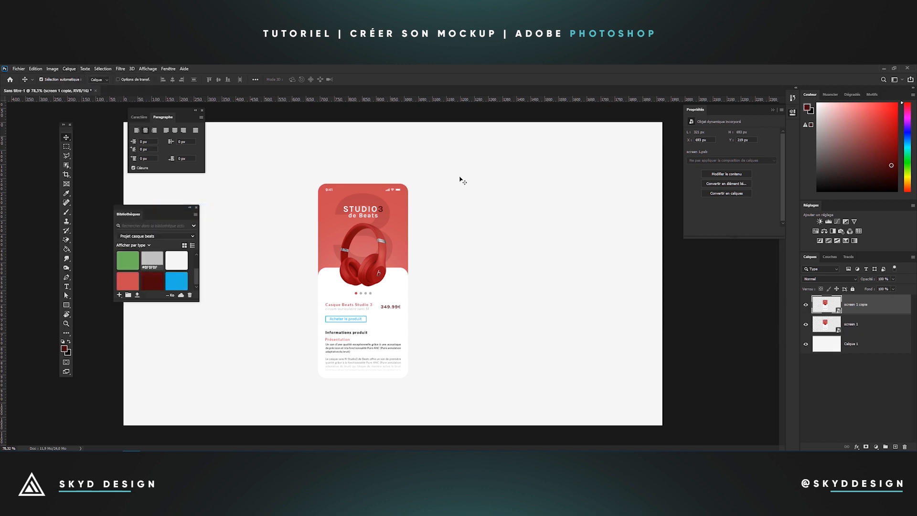
left_click(806, 305)
left_click(816, 333)
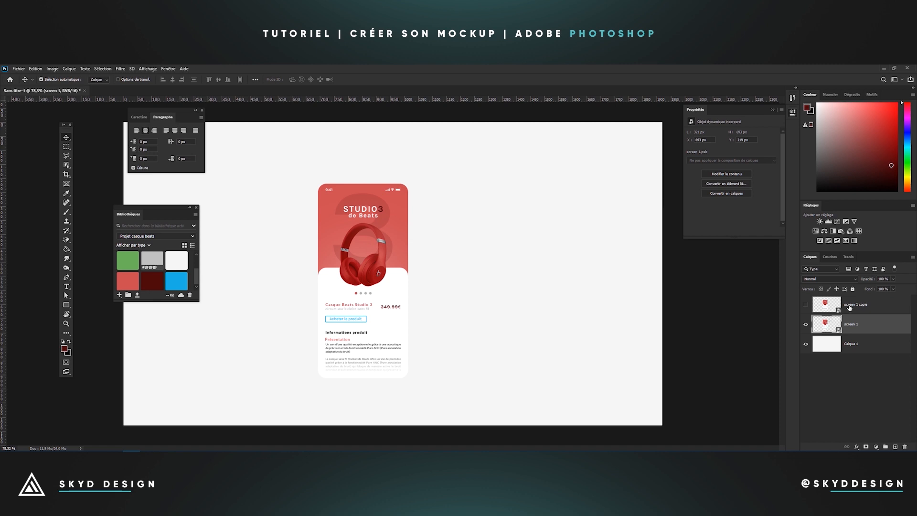
double_click(853, 304)
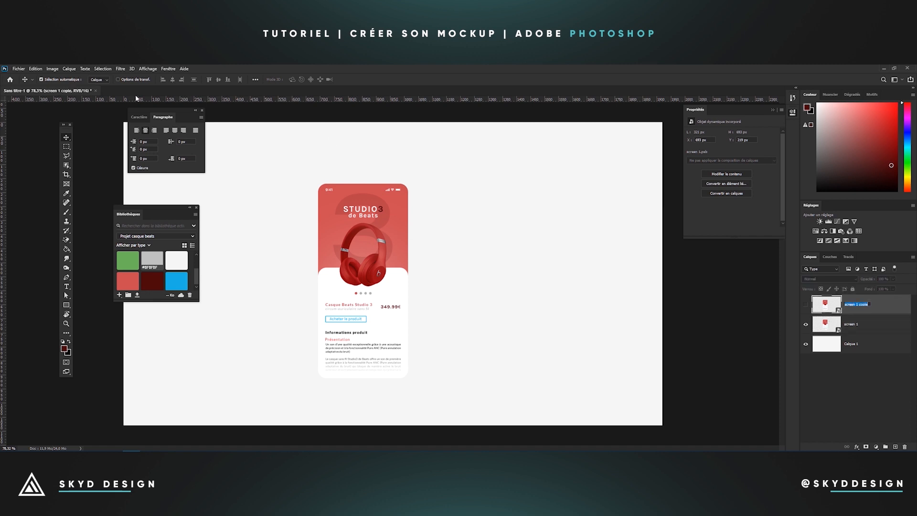
key("Return")
left_click(69, 69)
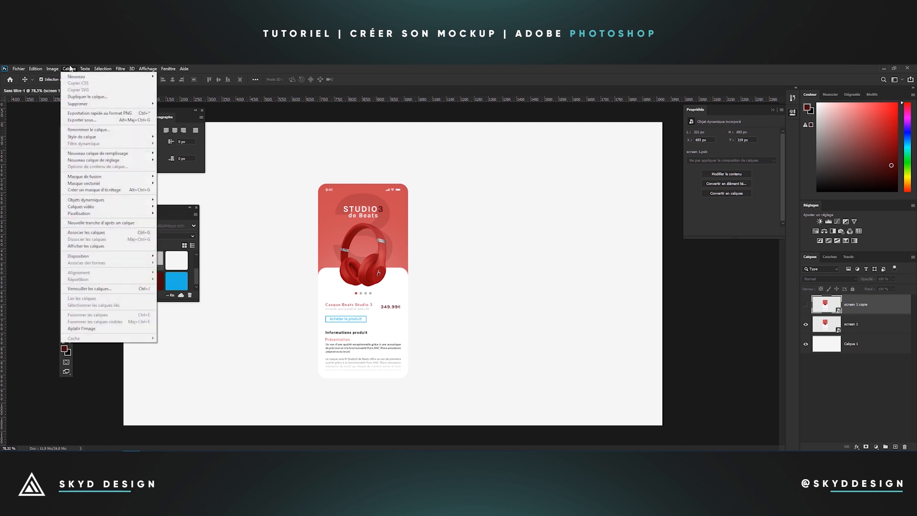
mouse_move(103, 200)
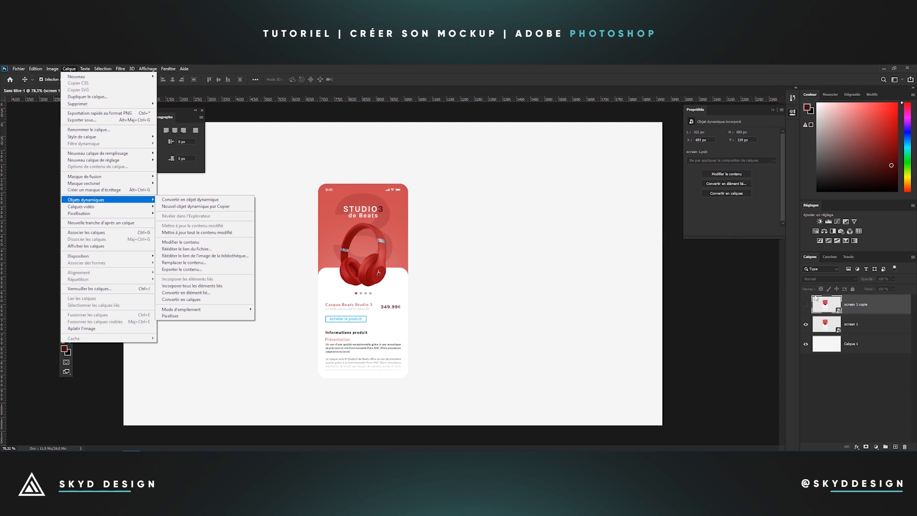
left_click(878, 308)
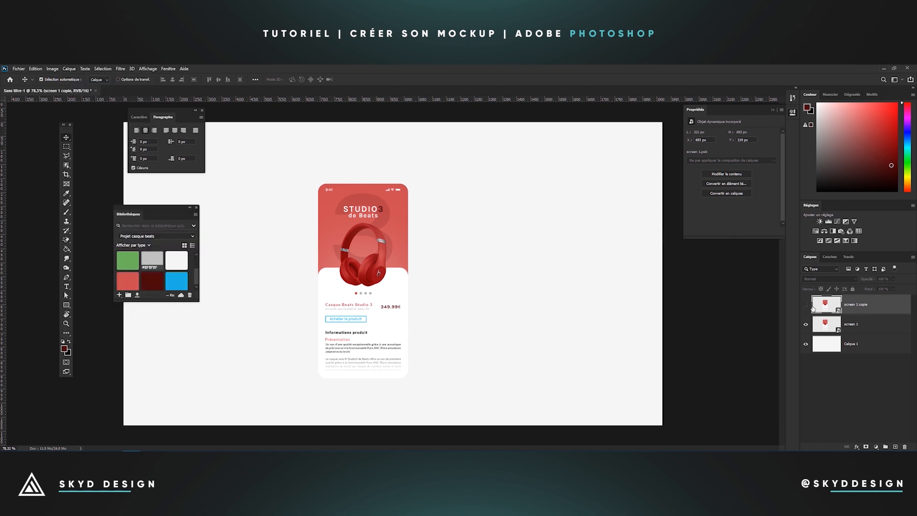
left_click(806, 304)
Rename the copied smart object layer as screen 2 and open its contents for editing
double_click(858, 304)
key("Return")
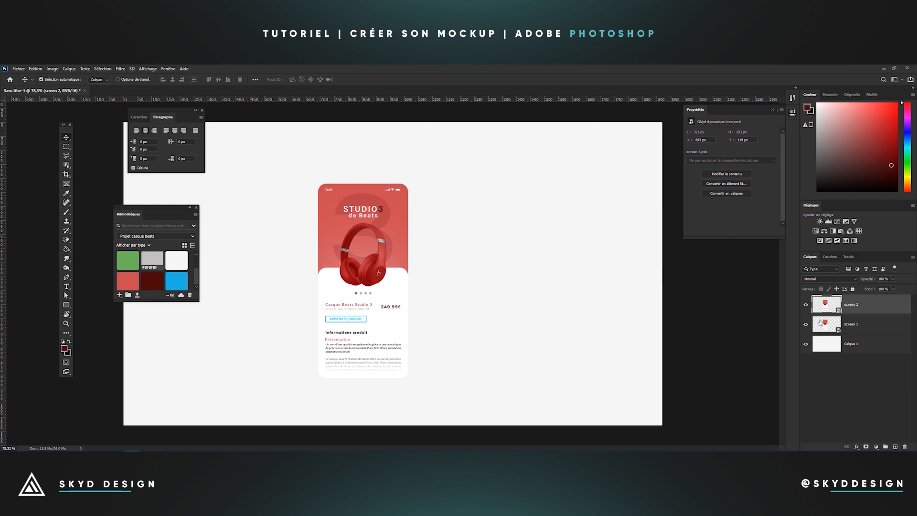
double_click(839, 311)
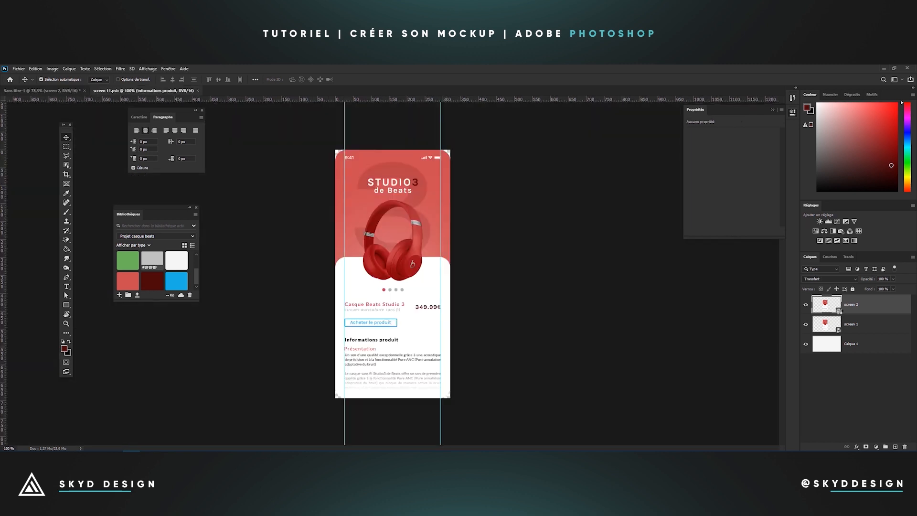
scroll(365, 193, "up", 4)
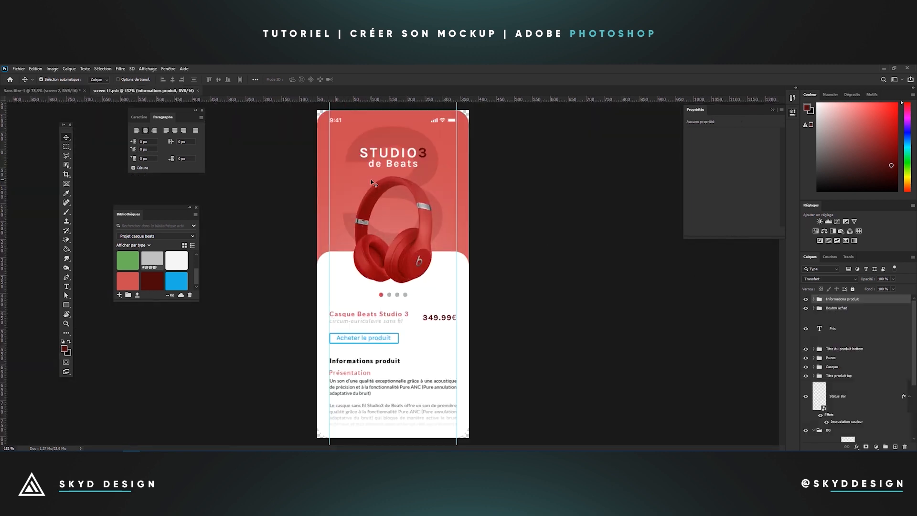
scroll(366, 193, "down", 3)
scroll(366, 193, "down", 2)
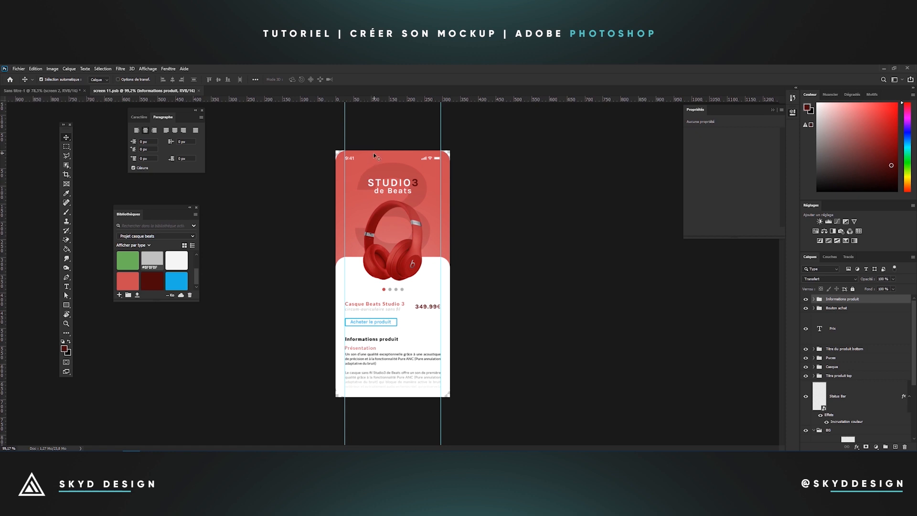
Fill the red background shape with the light green library colour
left_click(375, 156)
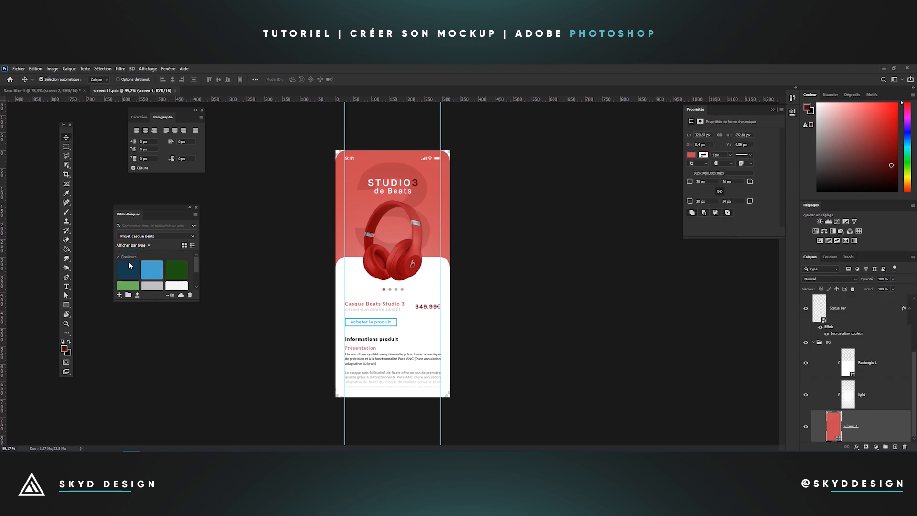
left_click(130, 266)
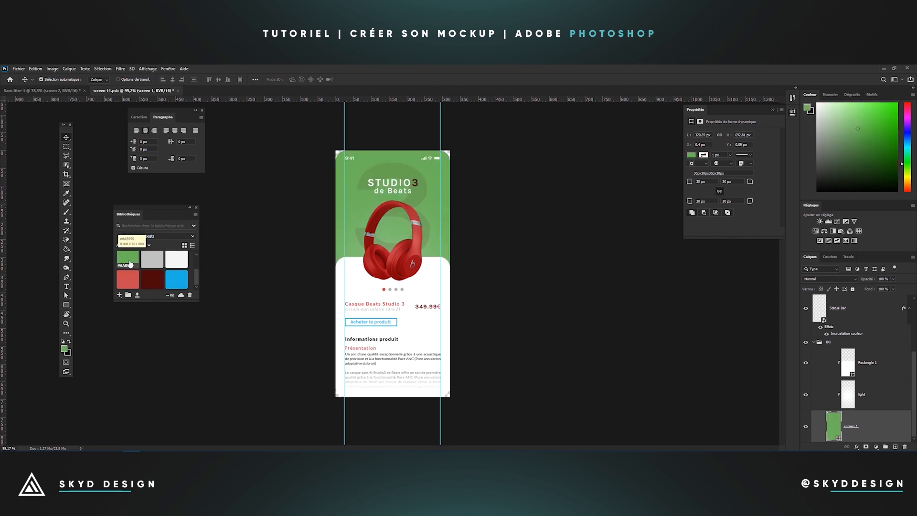
left_click(276, 170)
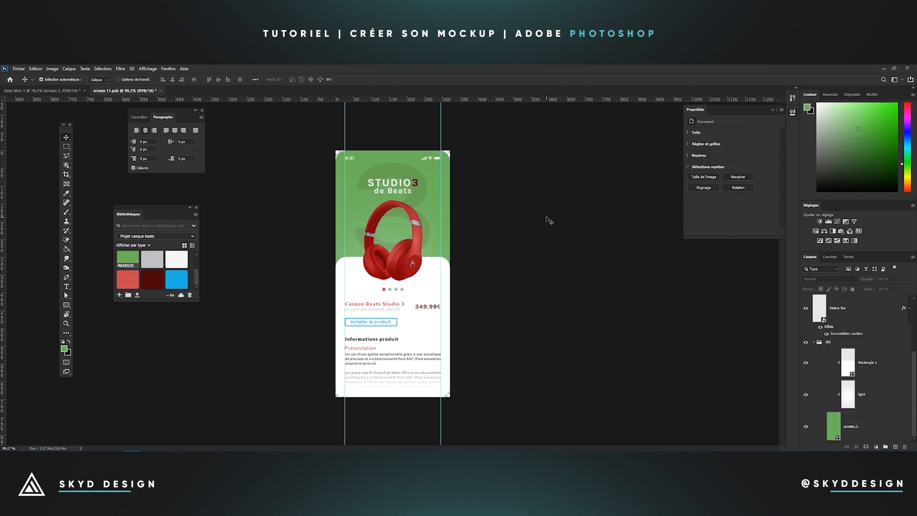
Recolour the large 3 behind the headphones with the dark green library colour #1C5610
left_click(416, 195)
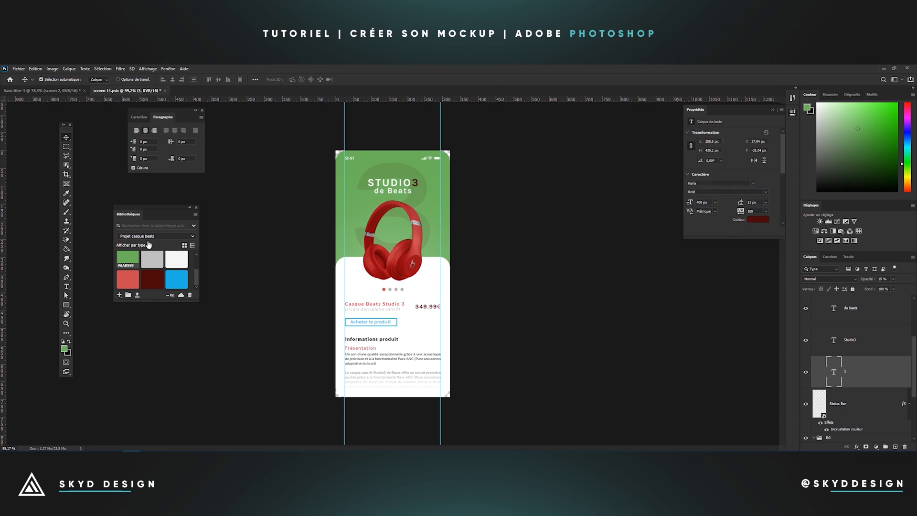
scroll(145, 263, "up", 2)
left_click(173, 268)
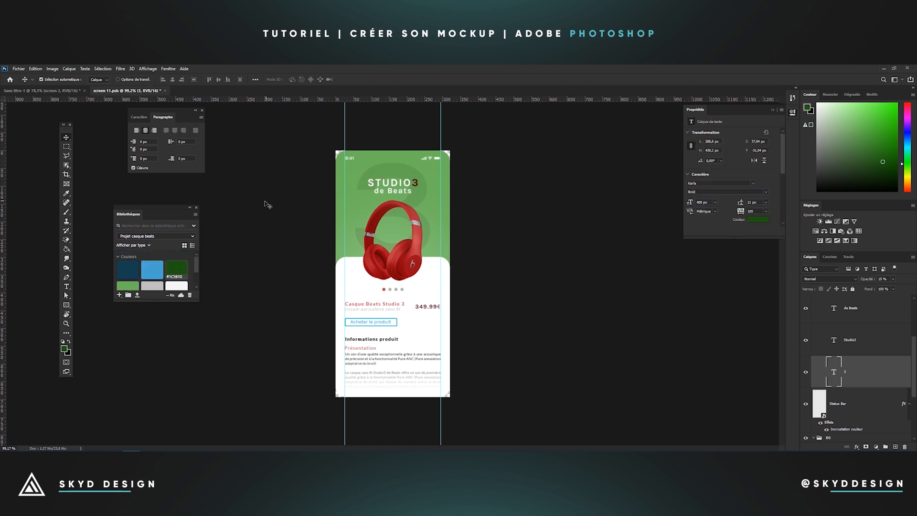
Recolour the Studio3 title text dark green #1C5610, and set its STUDIO letters back to white
scroll(422, 184, "up", 3)
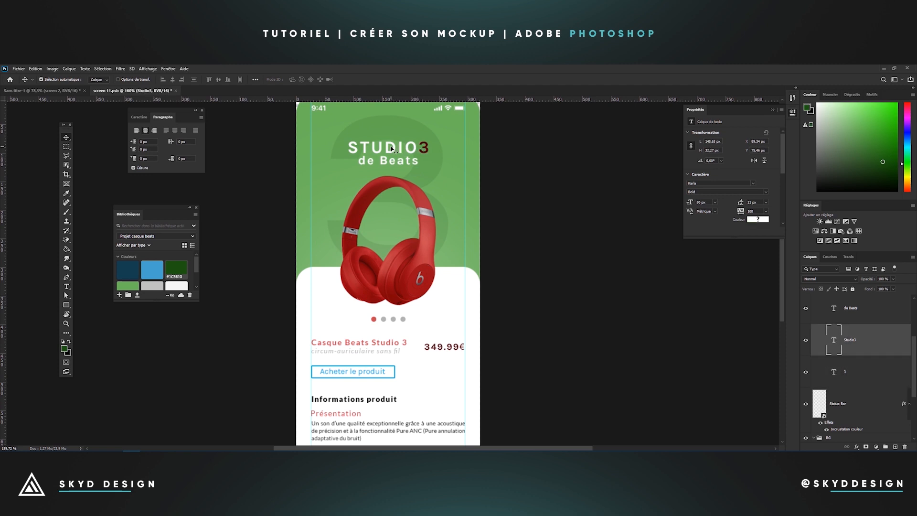
left_click(172, 271)
key("t")
left_click(415, 147)
left_click_drag(415, 147, 328, 146)
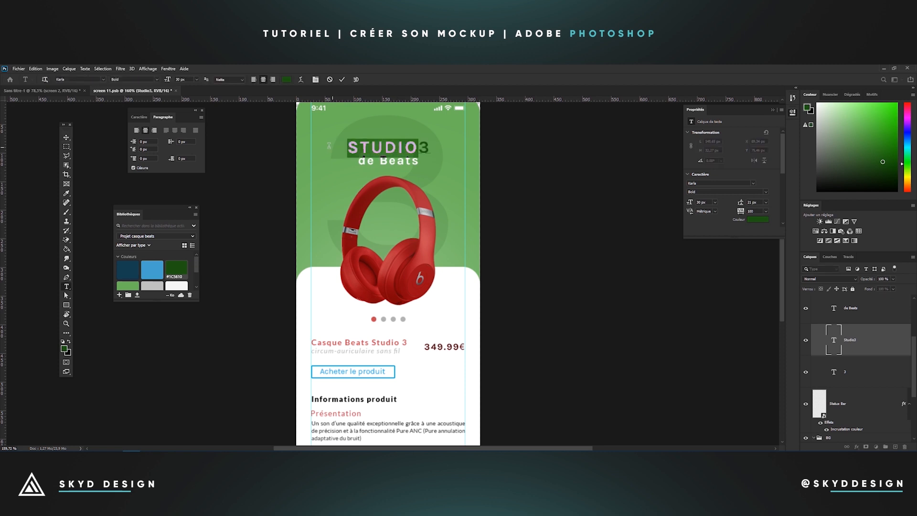
left_click(286, 80)
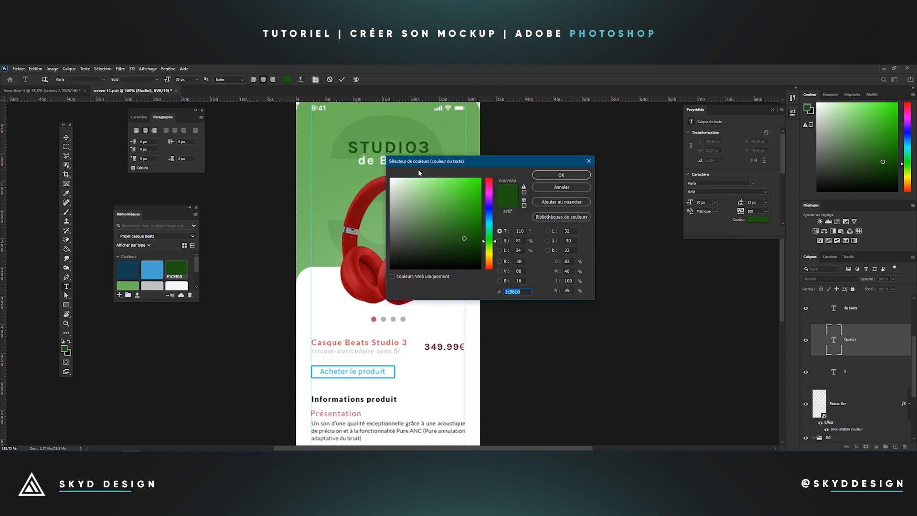
left_click(548, 175)
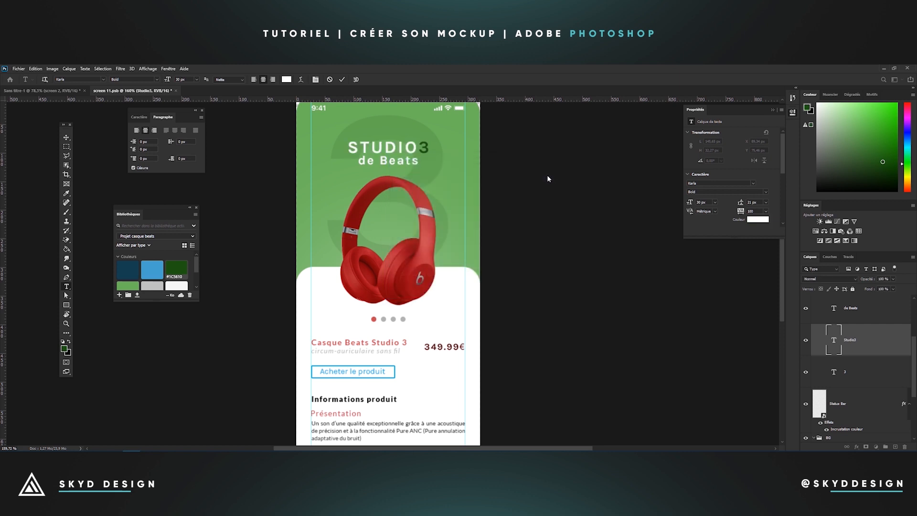
left_click(68, 138)
left_click(67, 138)
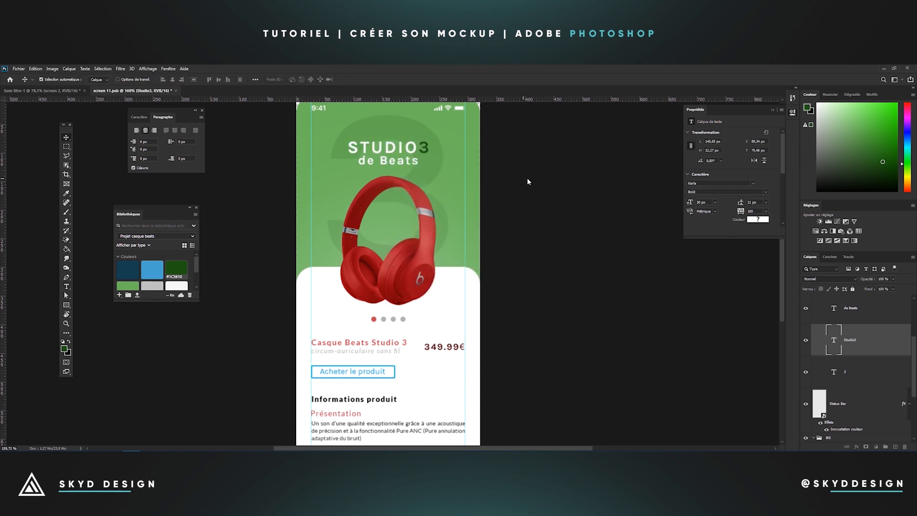
left_click(459, 236)
Apply the light green library colour to the first pagination dot, the Casque Beats Studio 3 name and the Présentation heading
scroll(430, 231, "down", 1)
scroll(408, 266, "down", 2)
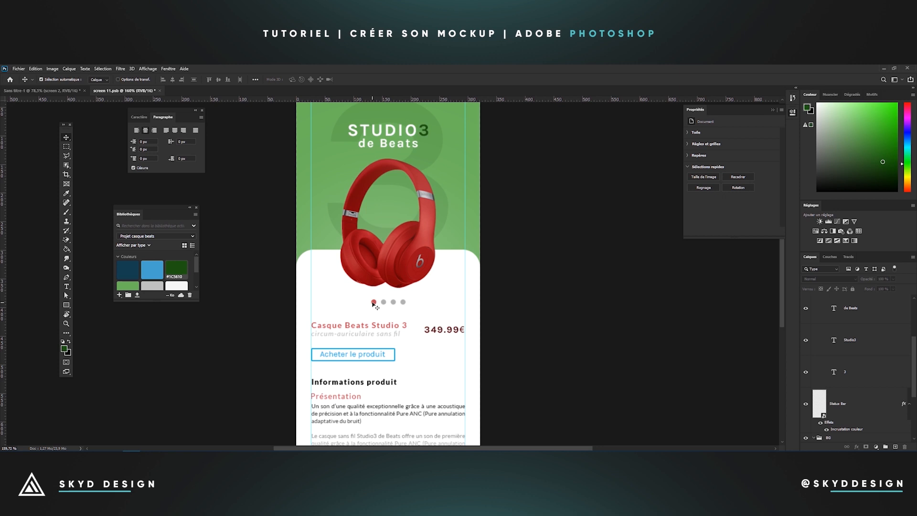
left_click(374, 302)
left_click(128, 286)
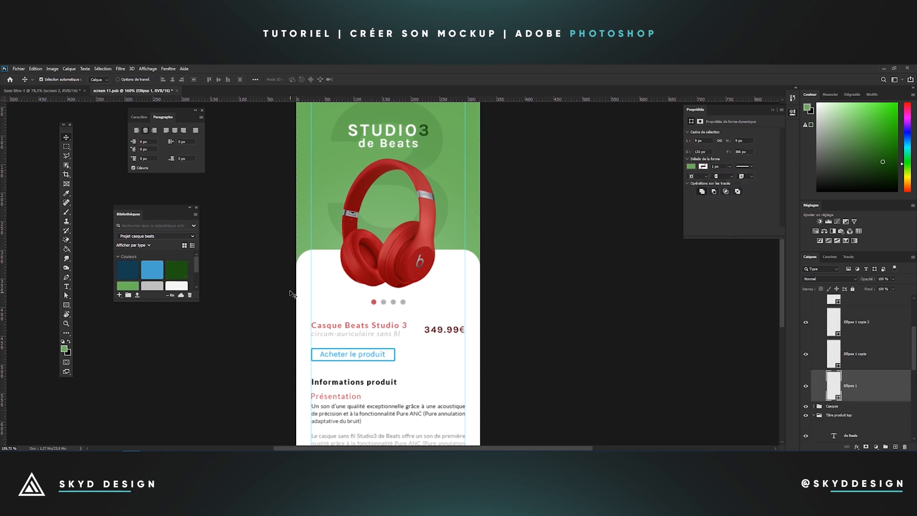
left_click(323, 327)
left_click(127, 286)
scroll(376, 328, "down", 2)
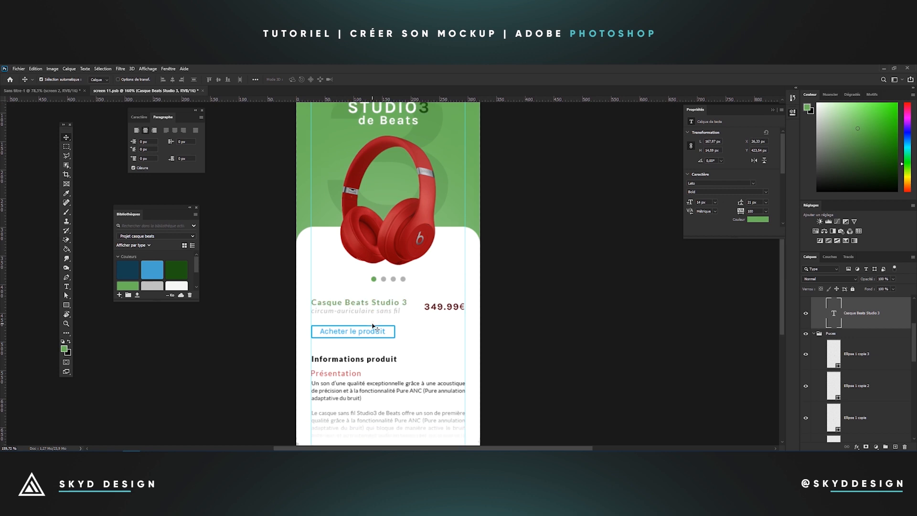
left_click(345, 375)
left_click(128, 286)
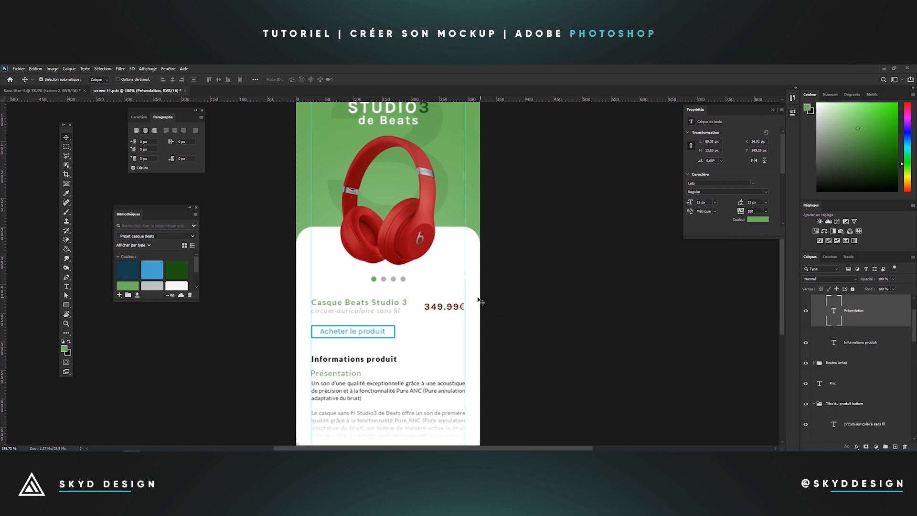
Recolour the 349.99€ price text with the dark green library colour #1C5610
left_click(448, 306)
left_click(182, 275)
scroll(308, 338, "down", 2)
scroll(308, 338, "up", 3)
left_click(268, 286)
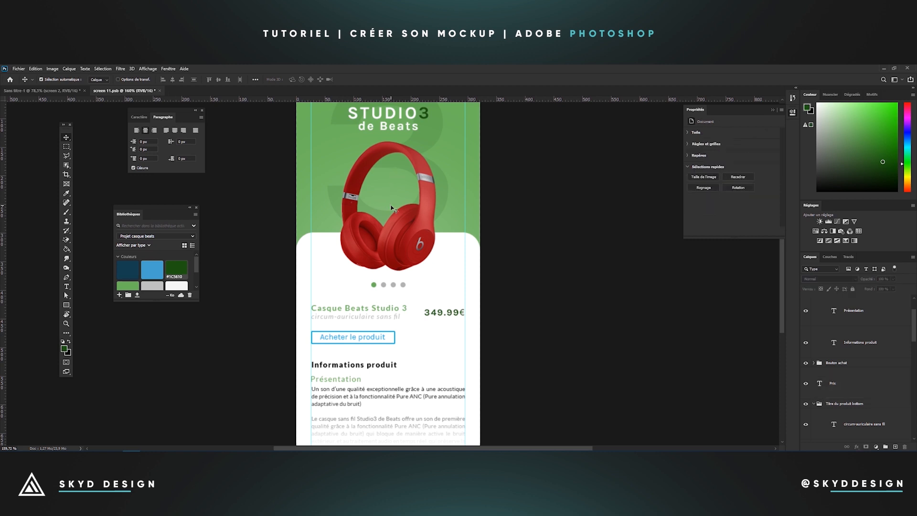
Add a Teinte/Saturation adjustment layer clipped to the headphone image layer Calque 0
scroll(392, 208, "up", 4)
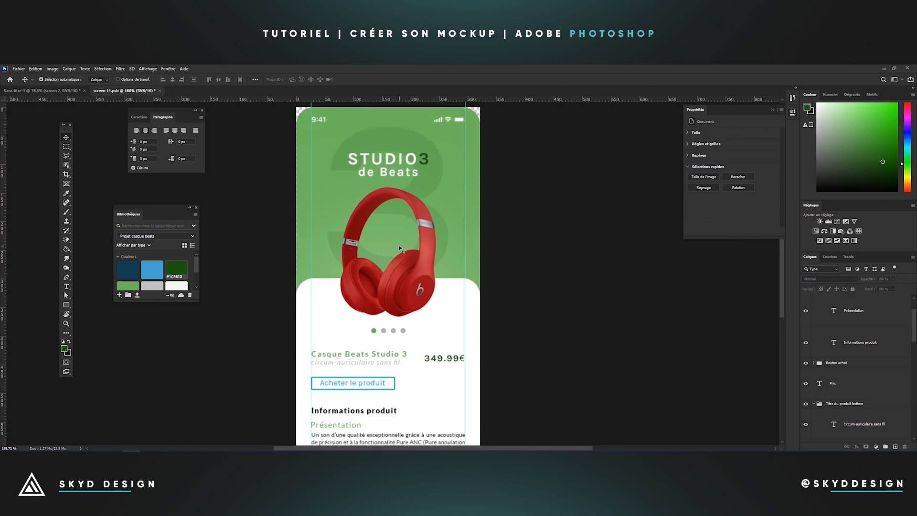
left_click(419, 264)
scroll(855, 382, "down", 2)
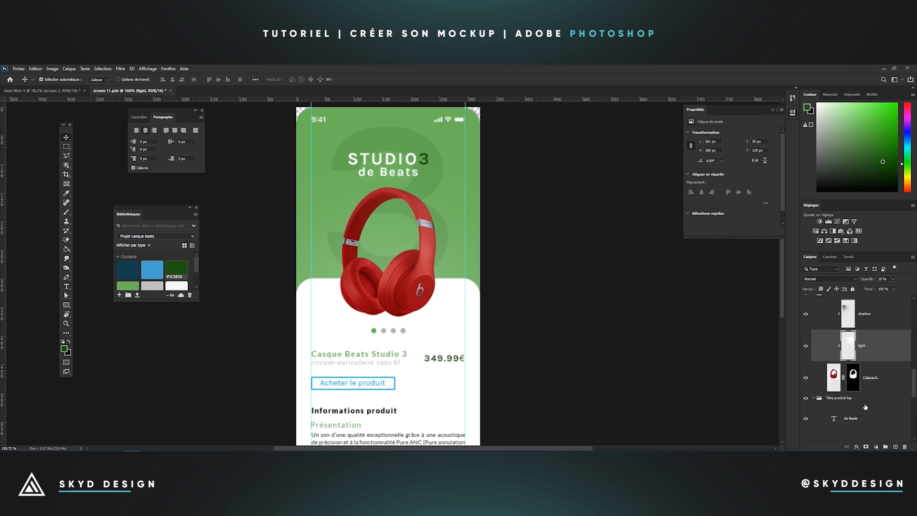
left_click(888, 376)
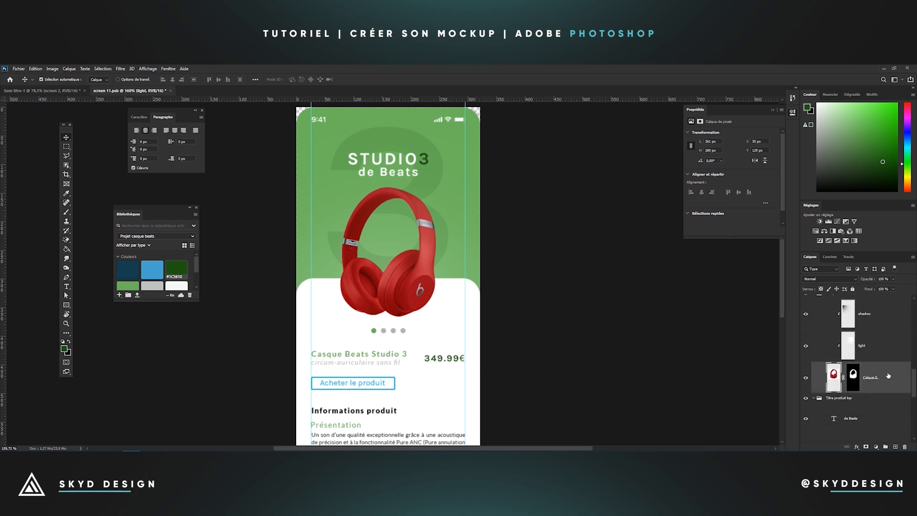
left_click(876, 447)
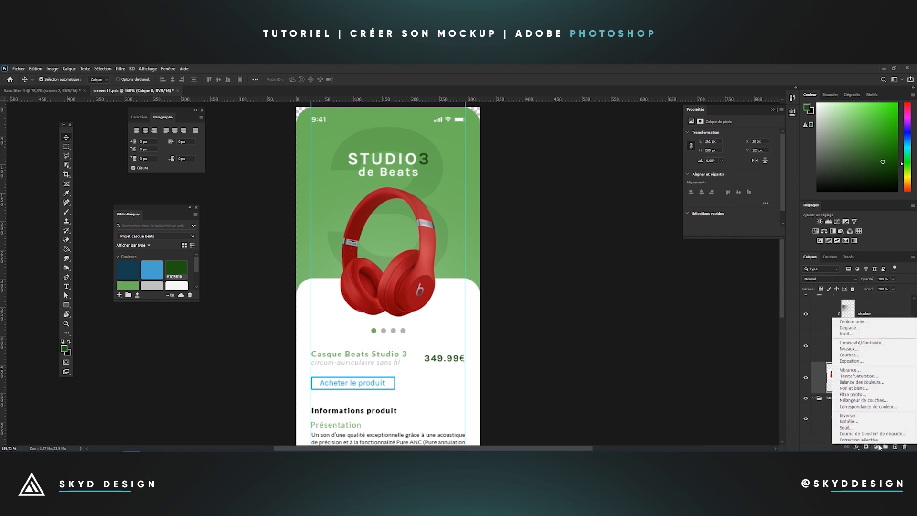
left_click(864, 376)
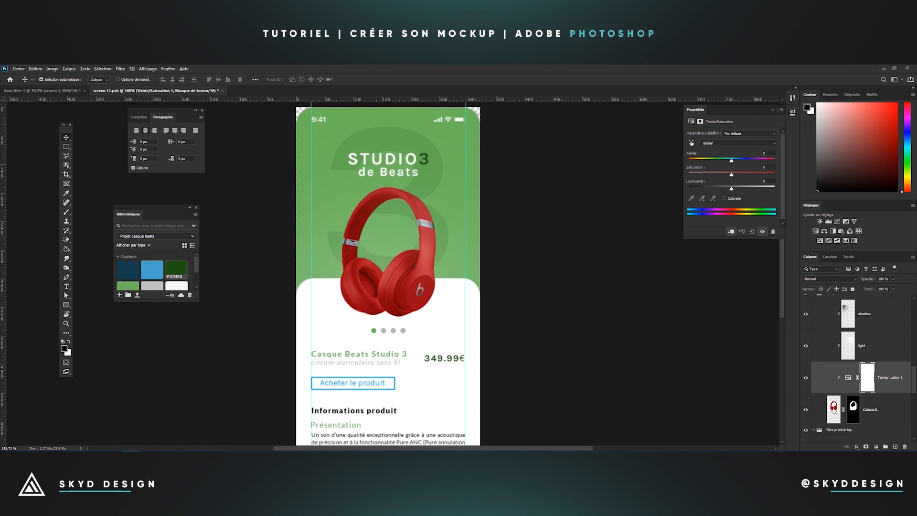
Shift the hue of the Rouges range in the Teinte/Saturation adjustment until the headphones turn green
left_click(711, 145)
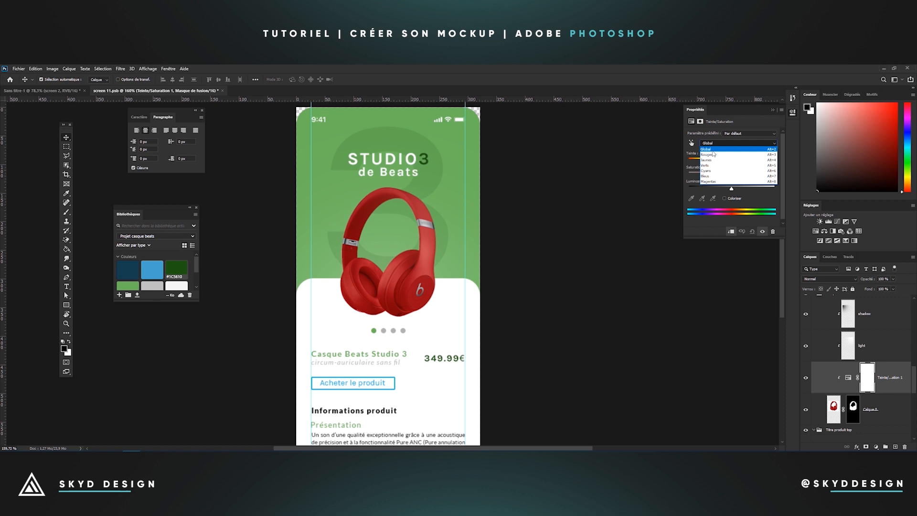
left_click(713, 147)
key("Down")
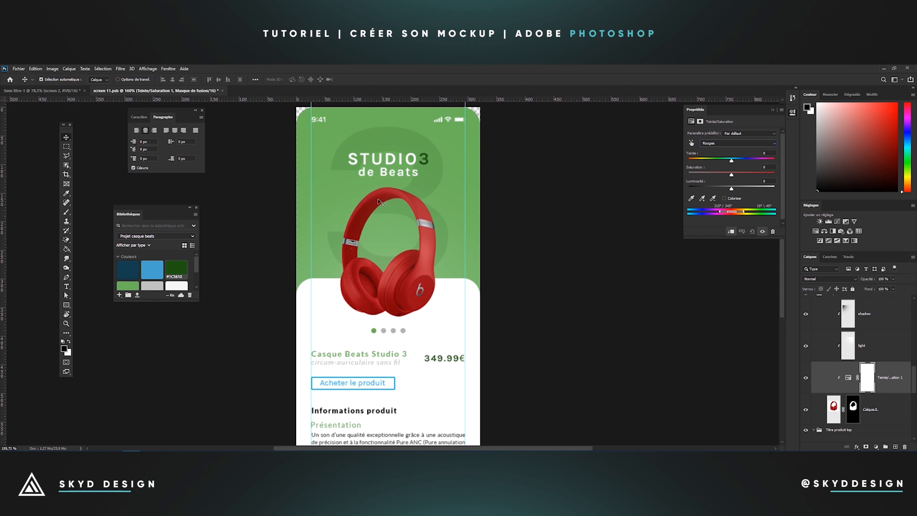
left_click_drag(731, 162, 762, 162)
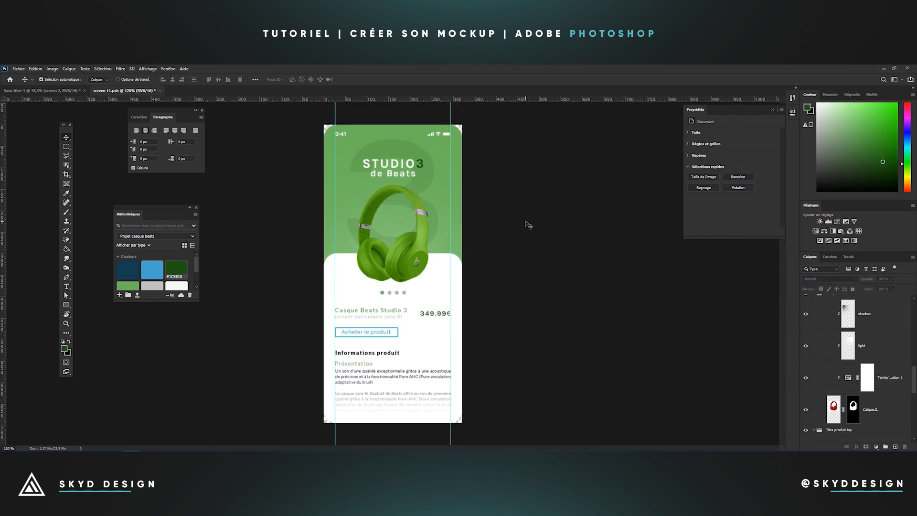
Save the green smart object screen 11.psb and return to the Sans titre-1 document
scroll(525, 221, "down", 1)
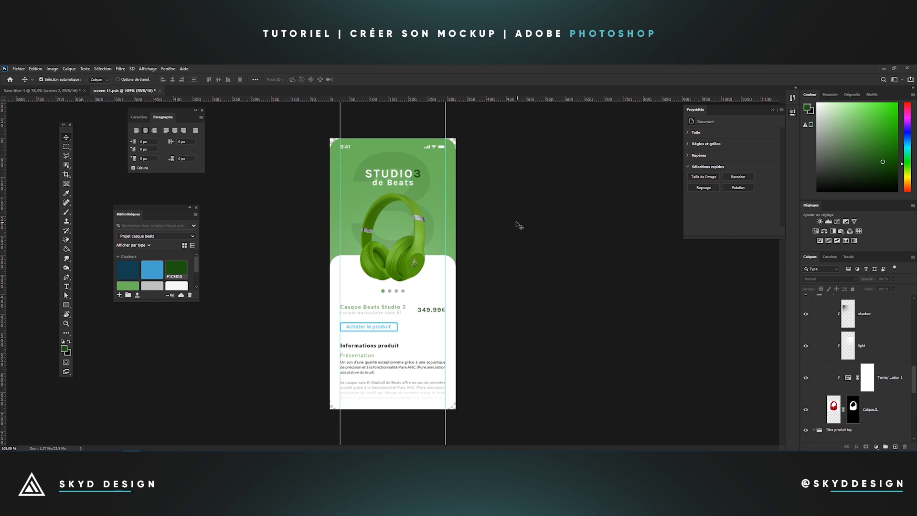
left_click(41, 79)
left_click(65, 91)
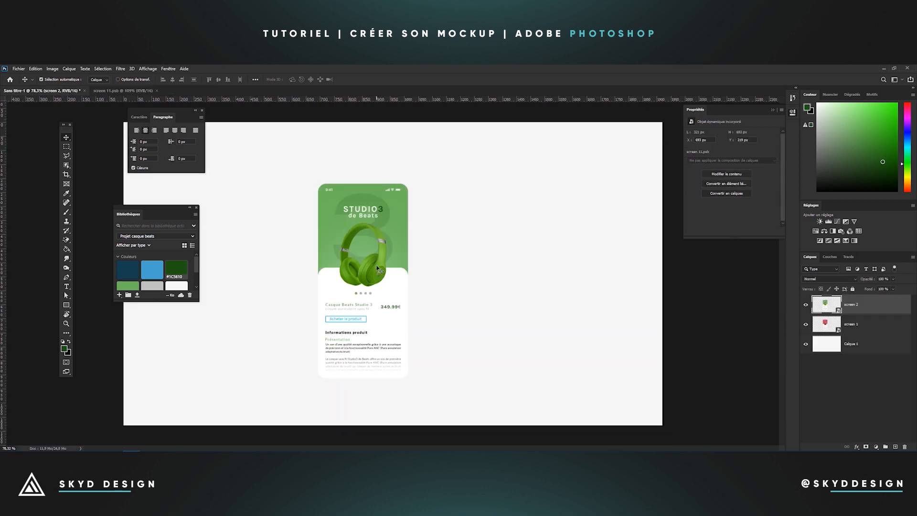
Compare the green screen 2 with the red screen 1 by toggling the screen 2 layer's visibility
left_click(806, 305)
left_click(806, 304)
left_click(806, 305)
left_click(806, 304)
left_click(806, 305)
left_click(806, 305)
Create an independent smart object copy of the screen 2 layer and rename it screen 3
left_click(70, 69)
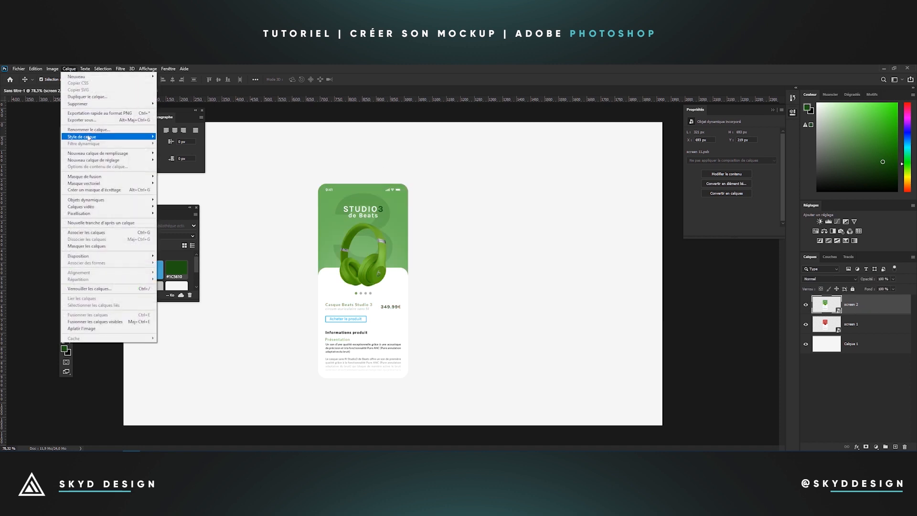
mouse_move(98, 200)
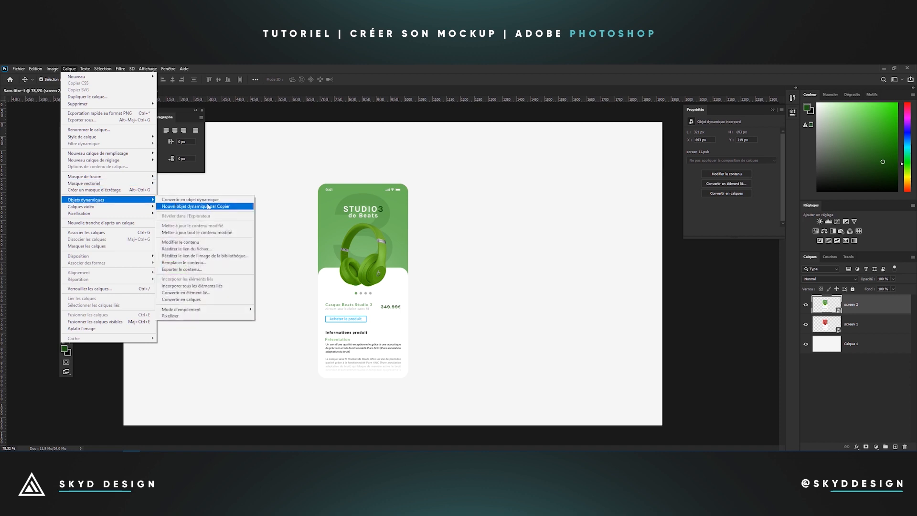
left_click(204, 207)
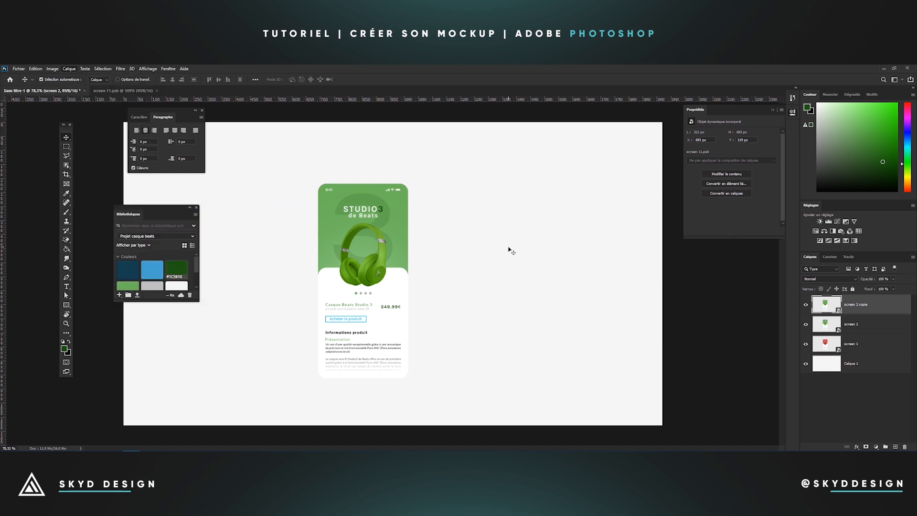
double_click(862, 305)
type("screen")
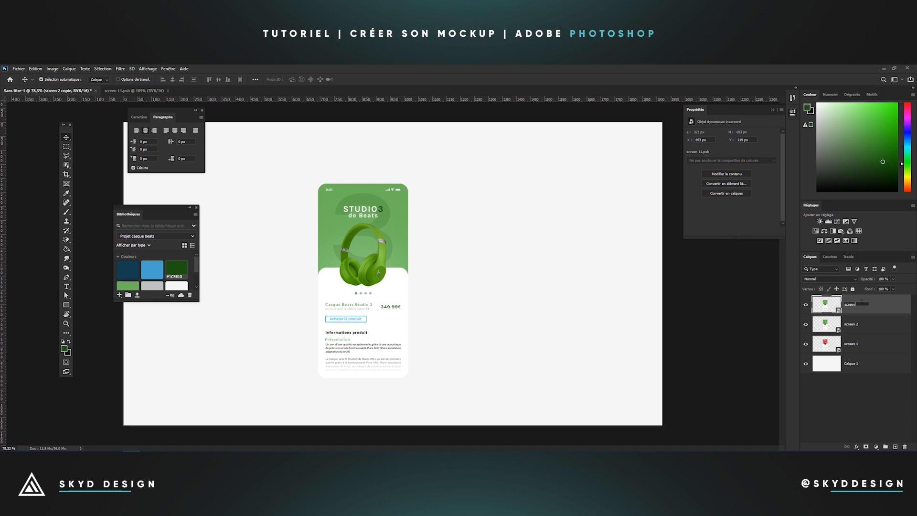
key("Return")
Open the contents of screen 3 and recolour its background, title digit, first pagination dot, product name, price and Présentation heading with the blue library colours
double_click(838, 310)
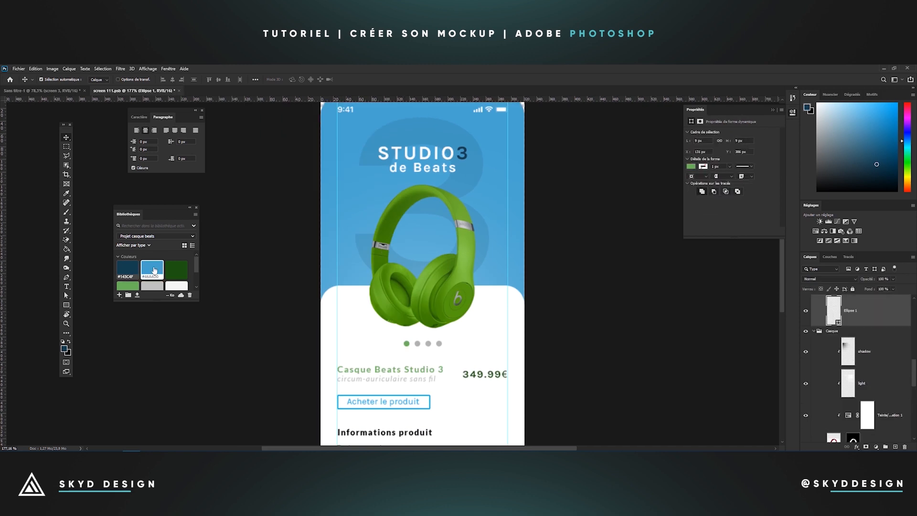
scroll(420, 334, "down", 3)
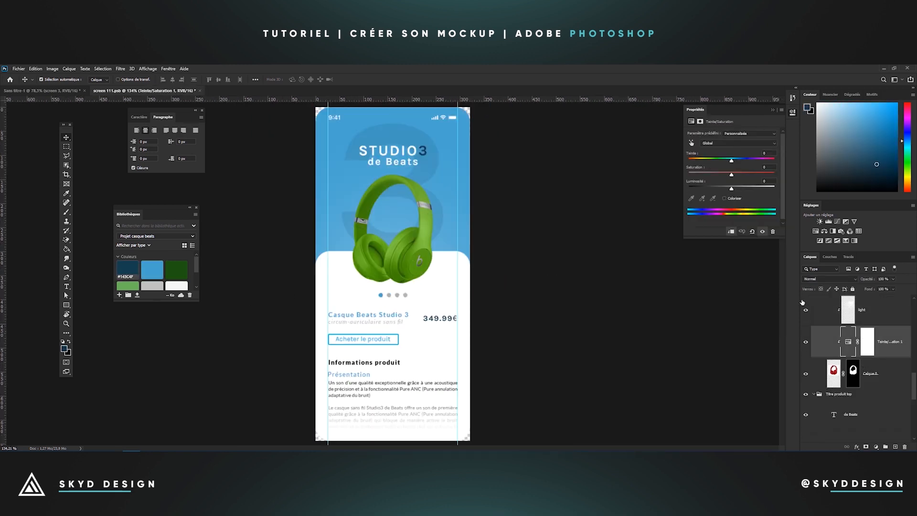
Shift the hue of the adjustment's Rouges range until the headphones turn blue, and return to the Sans titre-1 document
left_click(738, 143)
left_click(716, 155)
left_click(700, 121)
left_click(691, 121)
left_click(738, 143)
left_click(717, 155)
left_click_drag(759, 162, 691, 164)
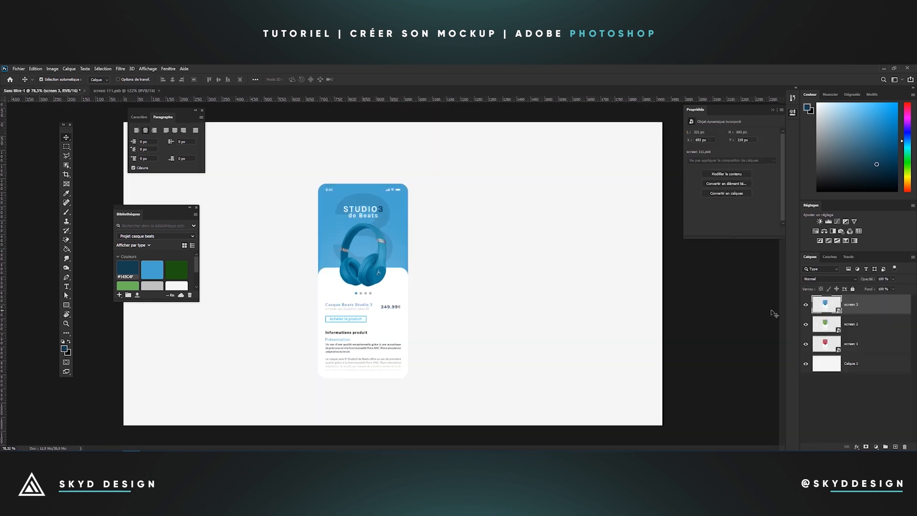
Check screen 3 by toggling its visibility, and reorder the layers with screen 1 above screen 2 and screen 3 lowest
left_click(806, 304)
left_click(806, 305)
left_click_drag(859, 330, 863, 353)
left_click_drag(858, 306, 858, 356)
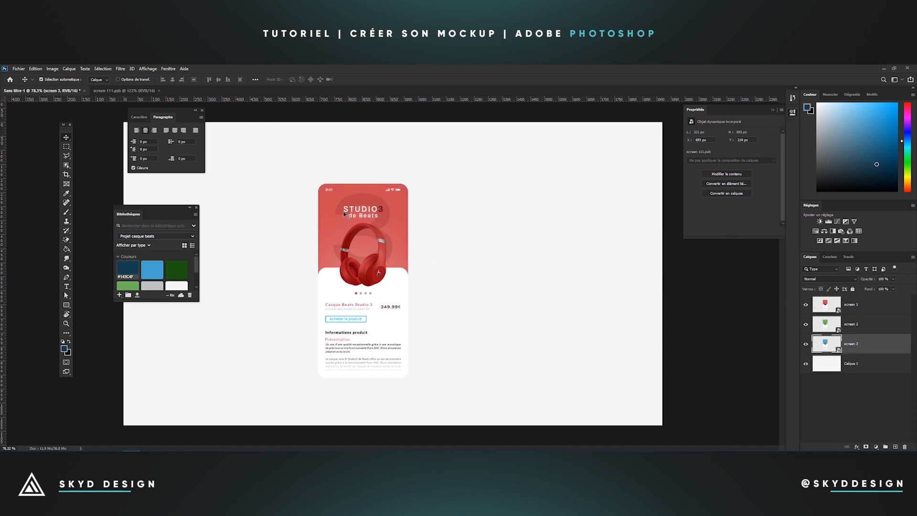
Duplicate the screen 1, screen 2 and screen 3 layers and group the three originals
left_click(861, 308, "shift")
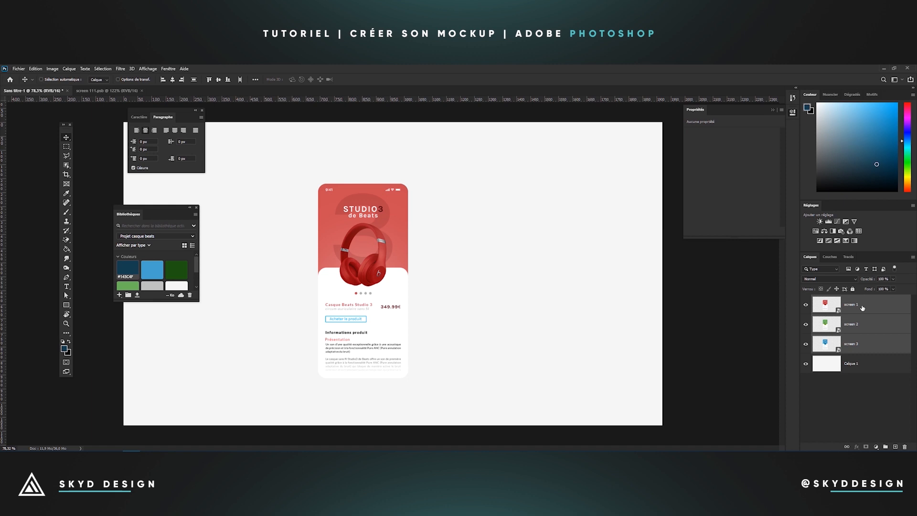
key("ctrl+j")
left_click(877, 366)
left_click(866, 410, "shift")
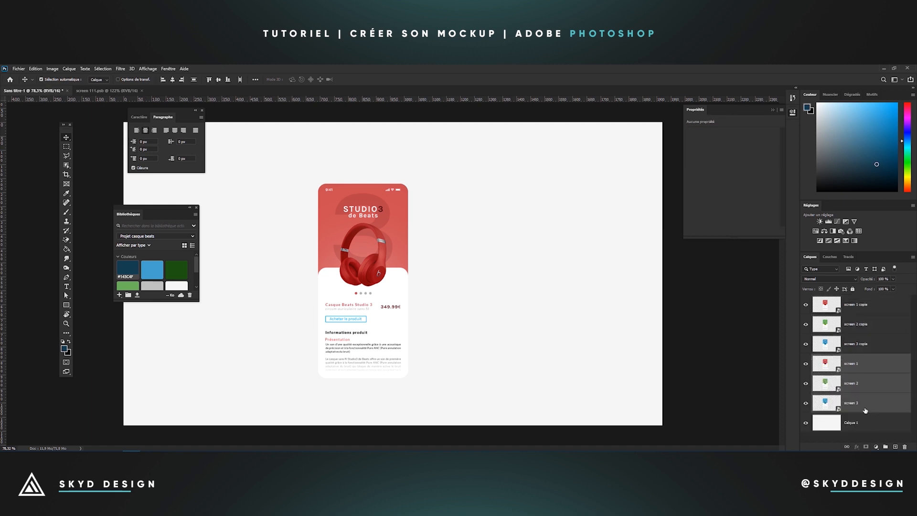
key("ctrl+g")
Rename the group of original screen layers as CLAQUE EDIT
double_click(833, 358)
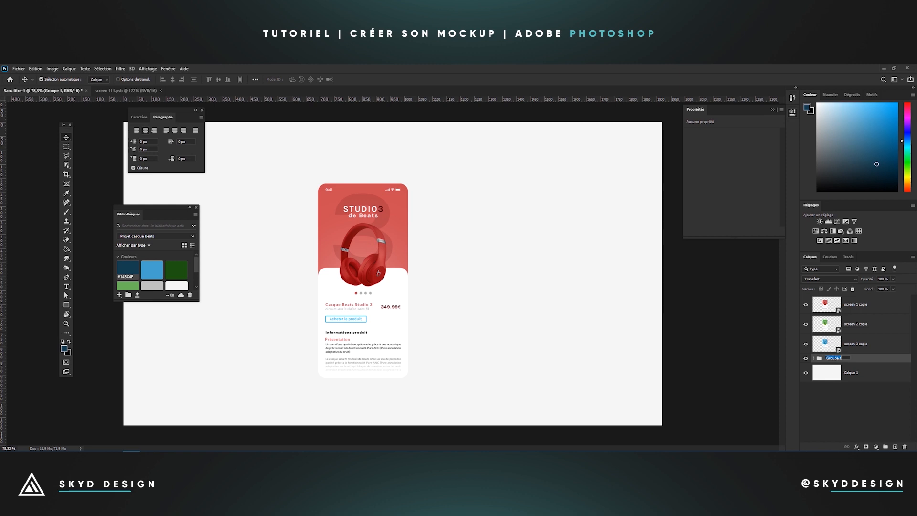
type("CA")
type("LQUE EDIT")
key("Return")
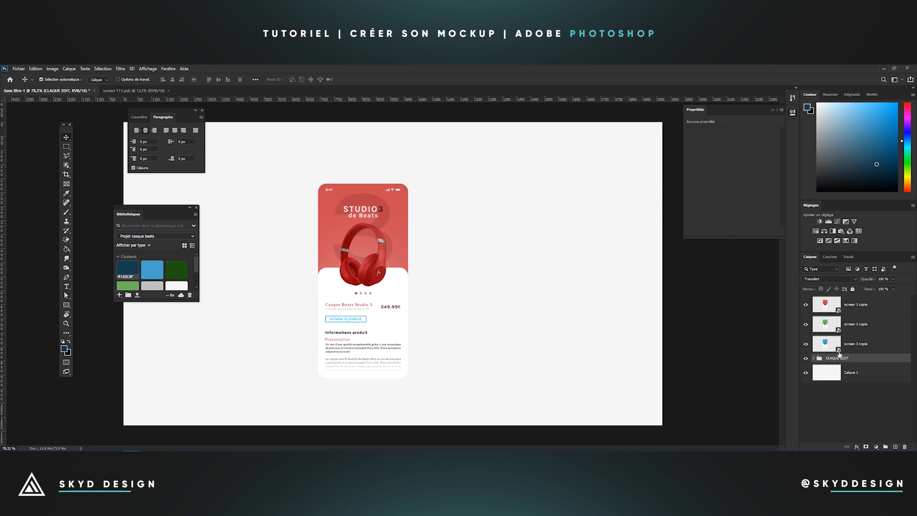
Rasterize the three screen copy layers and hide the CLAQUE EDIT group
left_click(855, 343)
left_click(866, 308, "shift")
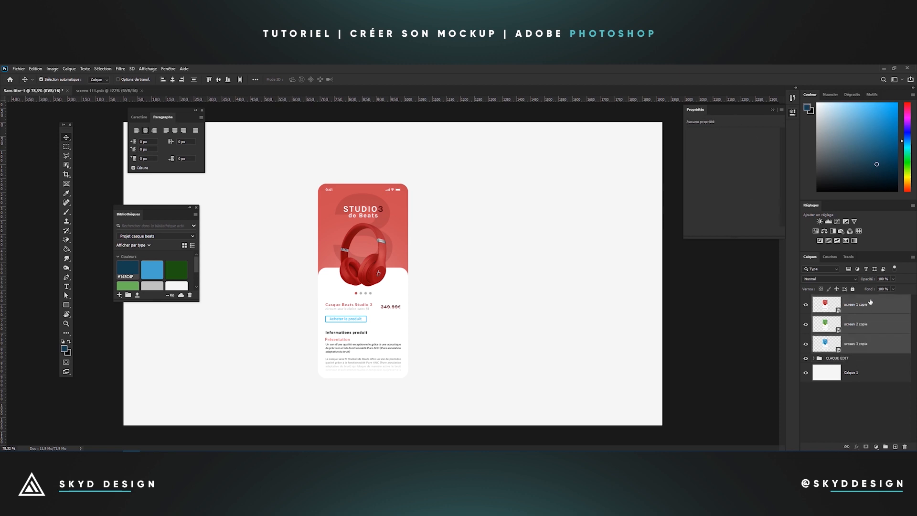
right_click(870, 302)
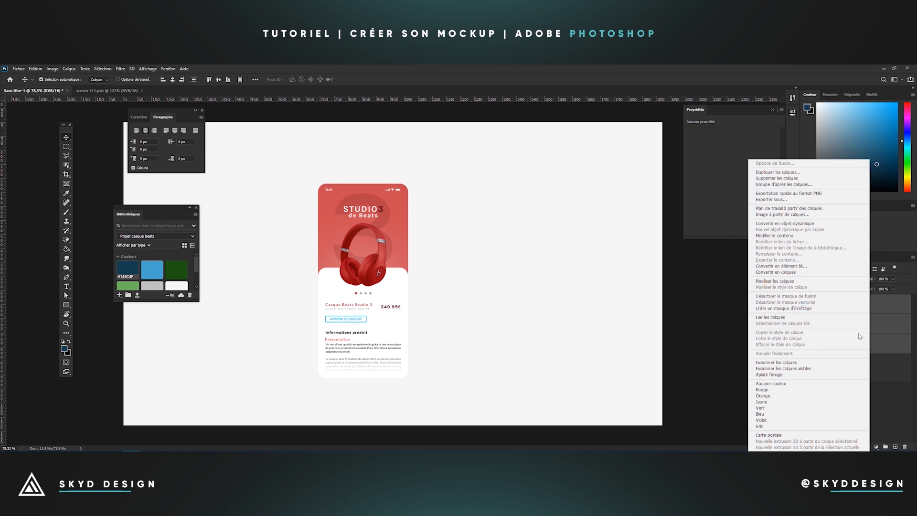
left_click(787, 282)
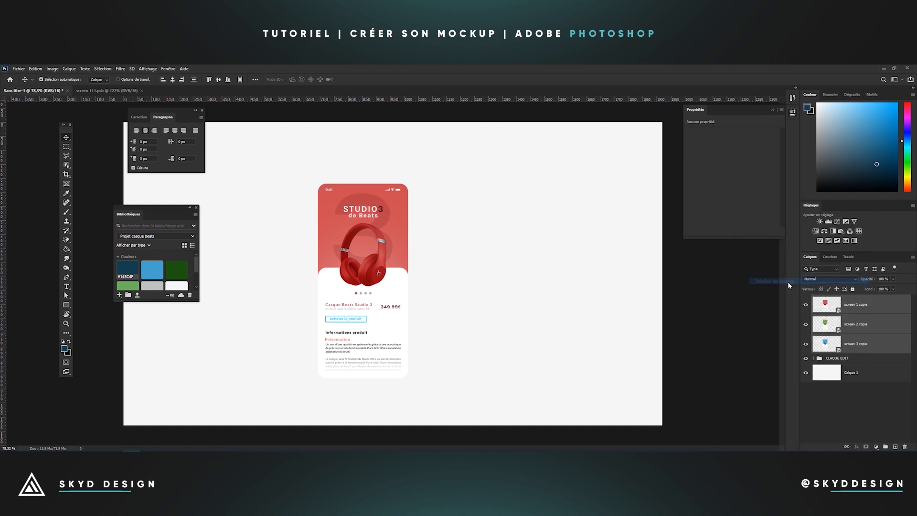
left_click(863, 309)
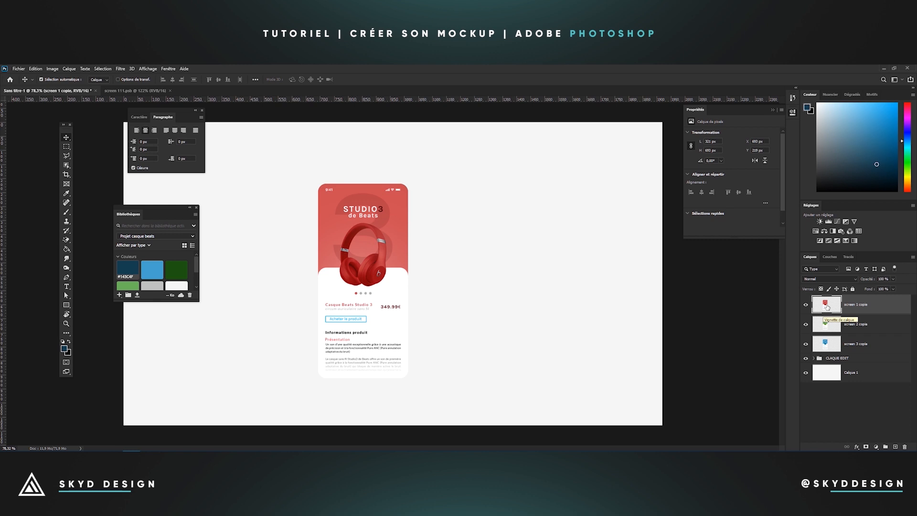
left_click(806, 358)
Free-transform the three screen copy layers together, skewing their right edge downward by about 10.6°
left_click(863, 345, "shift")
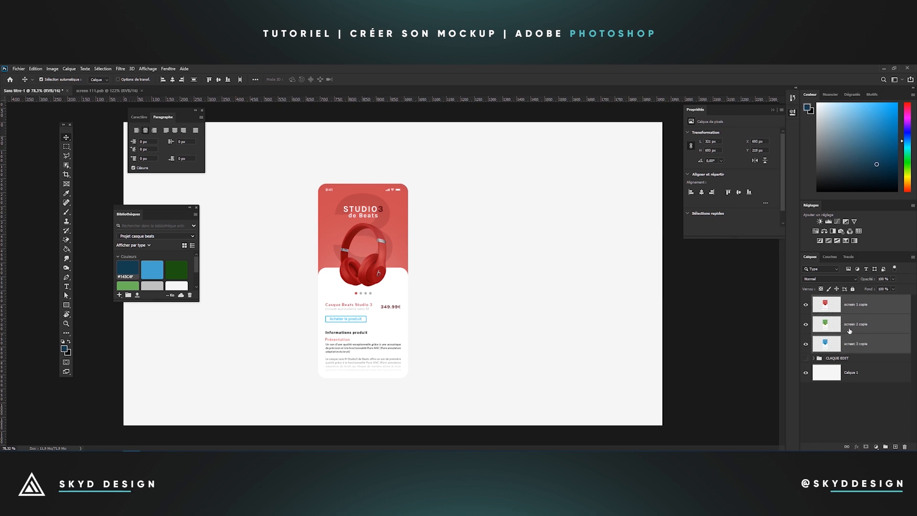
left_click(855, 324)
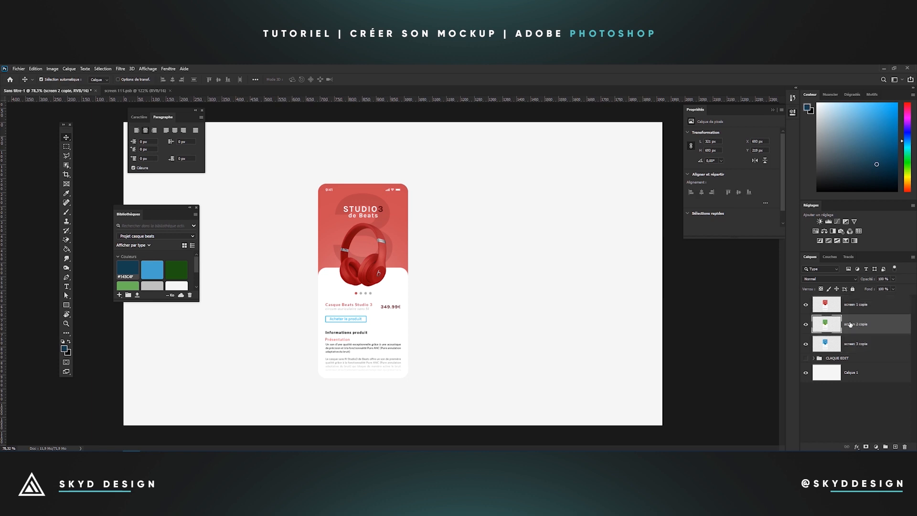
left_click(861, 308)
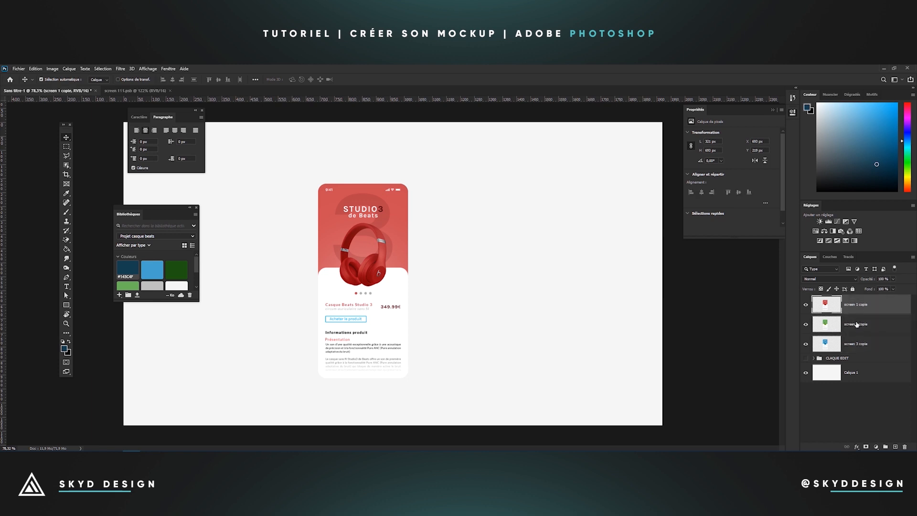
left_click(858, 342, "shift")
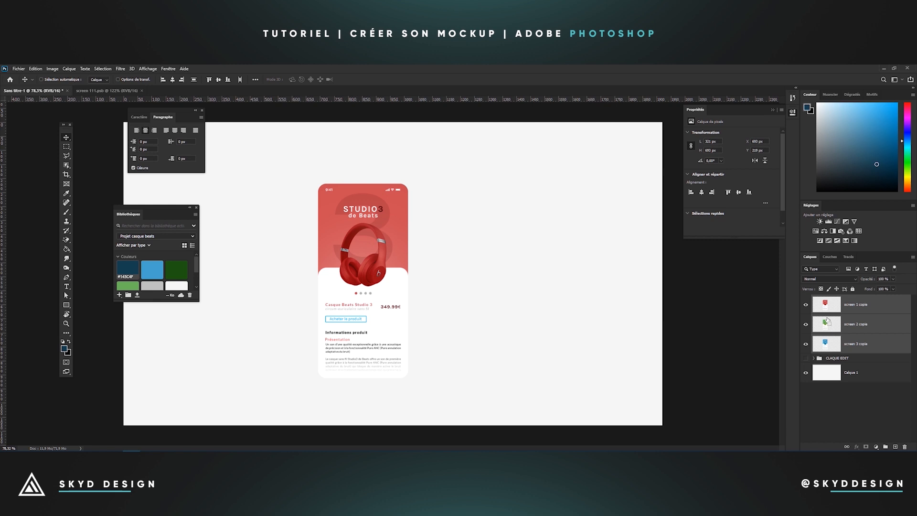
key("ctrl+t")
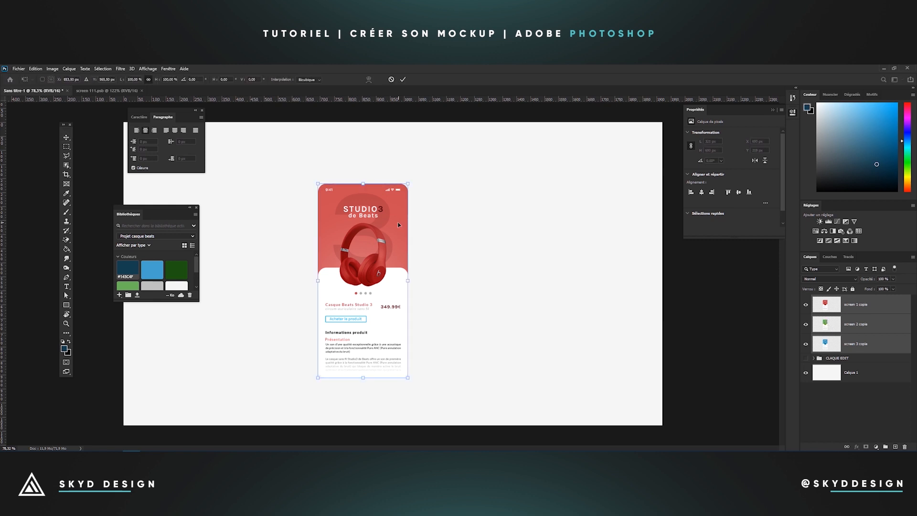
right_click(385, 217)
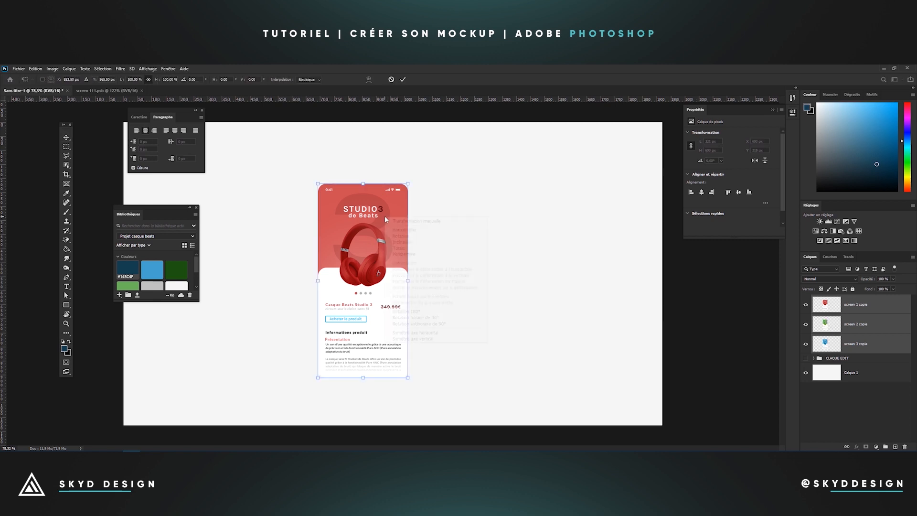
left_click(405, 242)
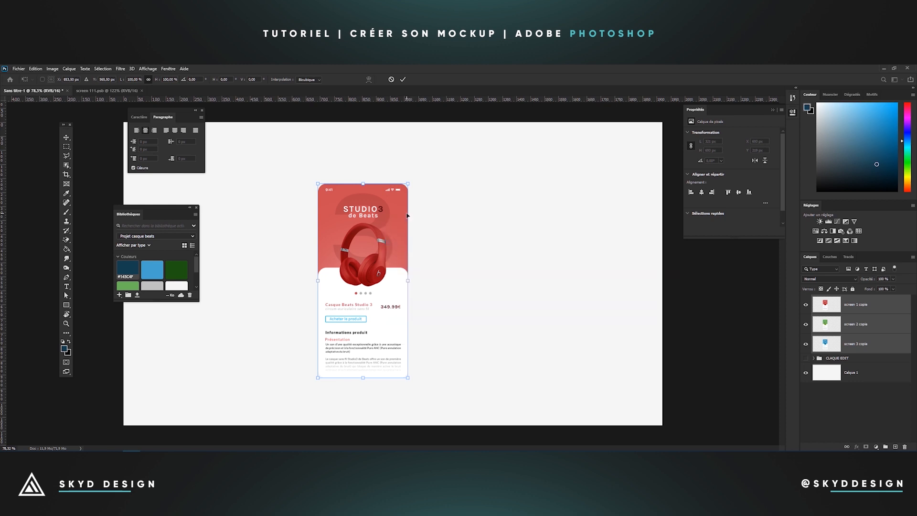
mouse_move(410, 220)
left_mouse_down()
mouse_move(409, 203)
mouse_move(408, 238)
left_mouse_up()
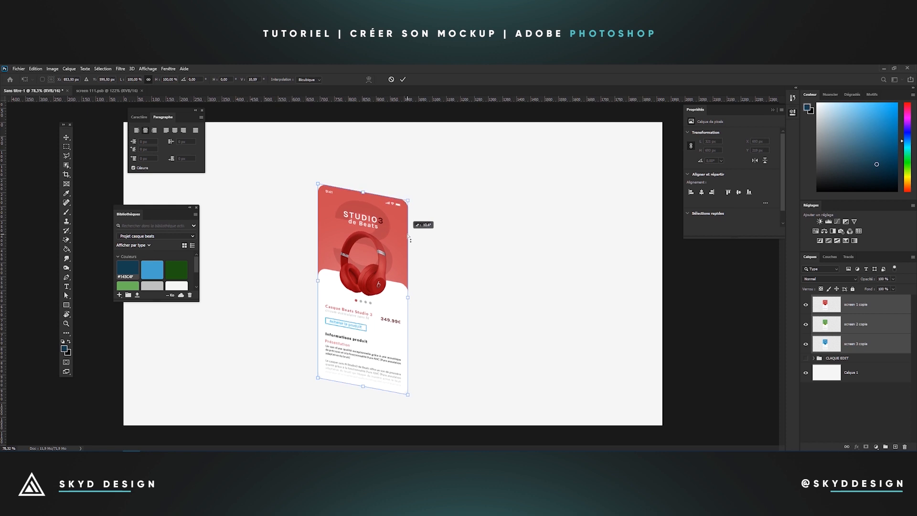
Apply a perspective distortion to the three screen copies so their left edge is shorter than the right
right_click(358, 230)
left_click(380, 266)
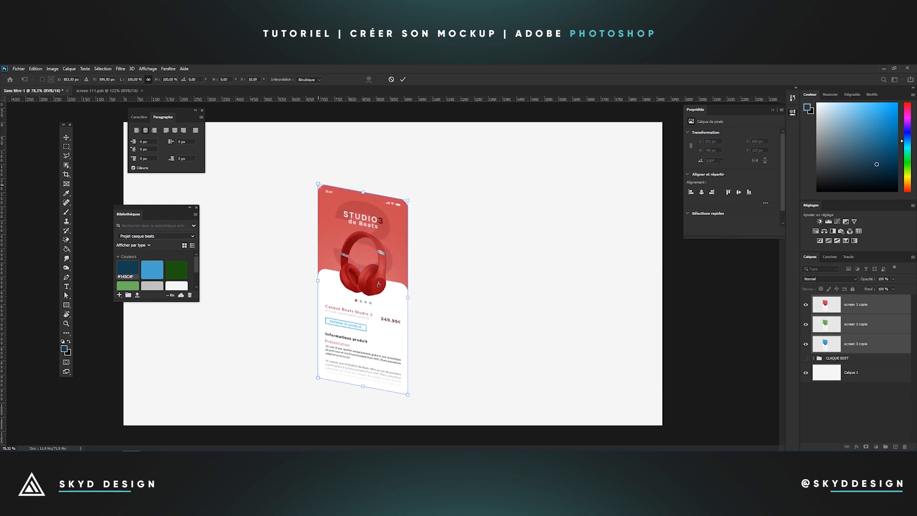
left_click_drag(318, 183, 317, 197)
left_click_drag(408, 199, 407, 185)
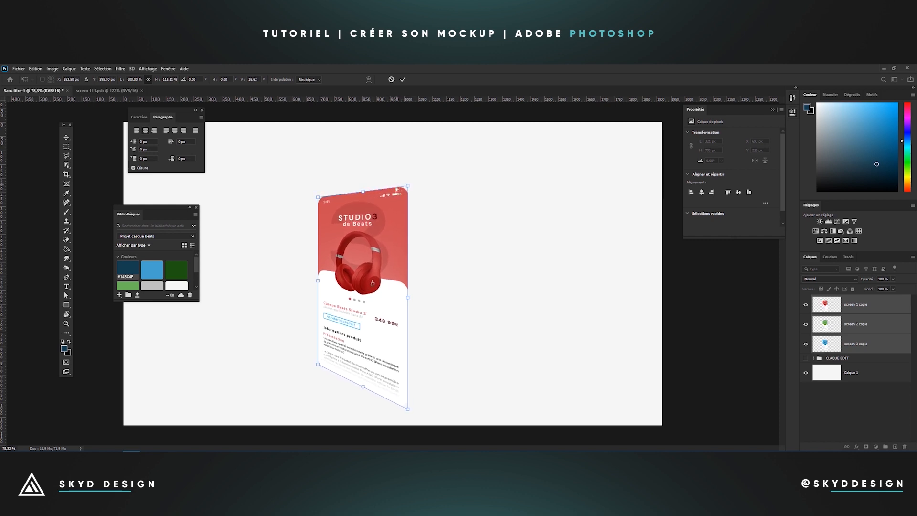
Narrow the three transformed screen copies to about 219 px wide and apply the transformation
right_click(383, 213)
left_click_drag(409, 298, 380, 294)
left_click(402, 80)
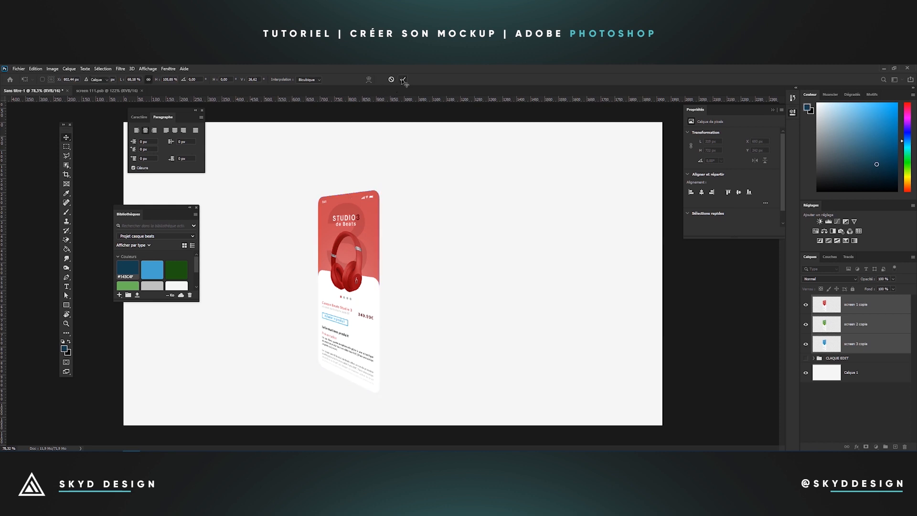
Move the screen 2 and screen 3 copies together horizontally out from behind the red screen to X 863 px
scroll(403, 270, "down", 1)
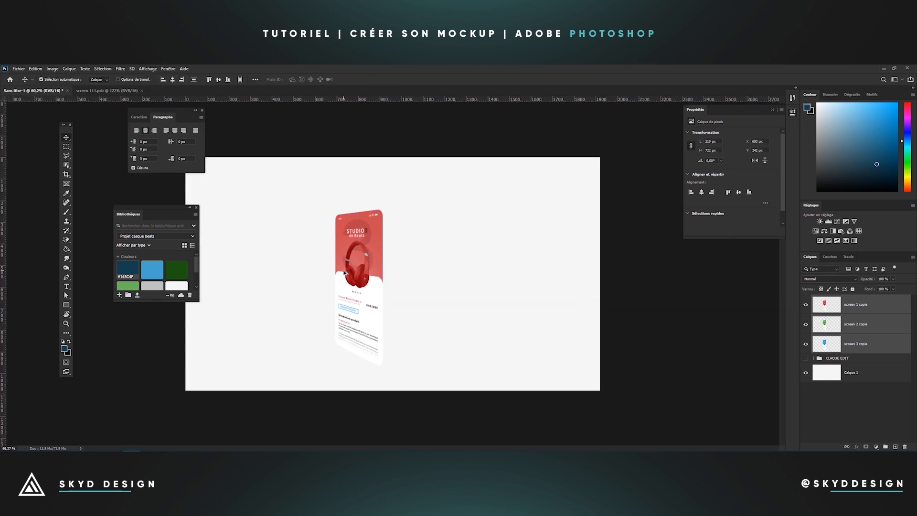
scroll(425, 262, "up", 2)
scroll(401, 279, "down", 2)
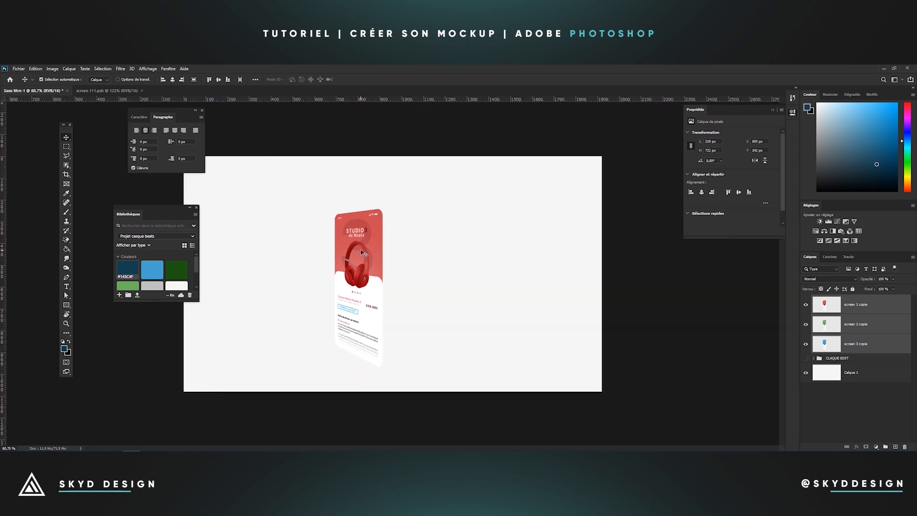
left_click(861, 324)
left_click(861, 344, "shift")
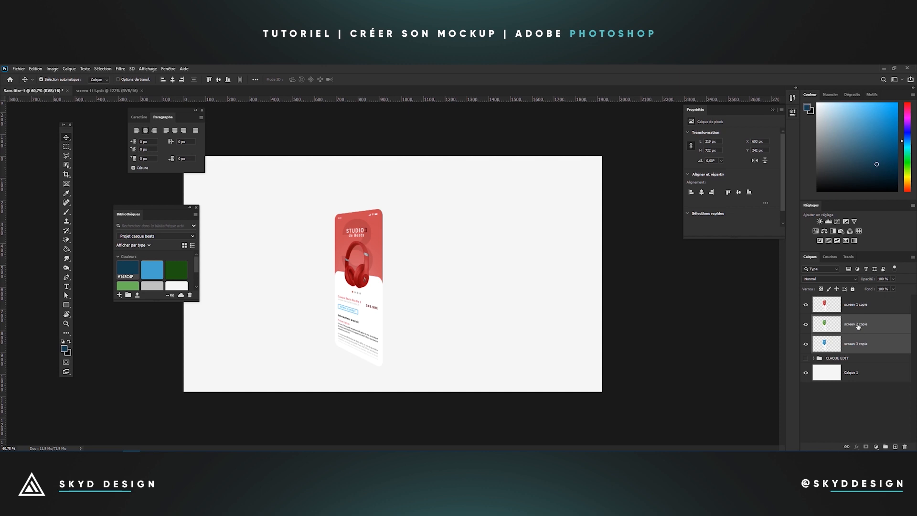
key("shift+Right")
key("shift+Right")
key("shift+Right")
key("shift+Right")
key("shift+Right")
key("shift+Right")
key("shift+Right")
key("shift+Right")
key("shift+Right")
key("shift+Right")
key("shift+Right")
key("shift+Right")
key("shift+Right")
key("shift+Right")
key("shift+Right")
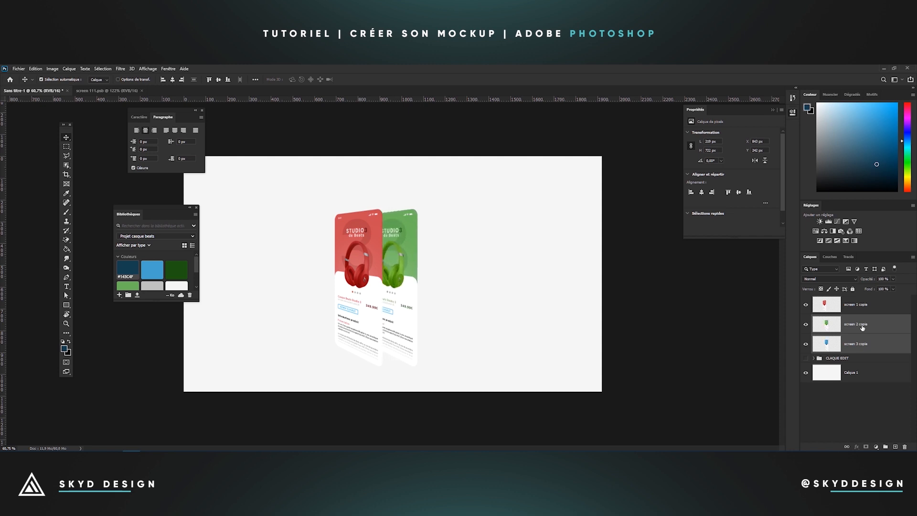
key("shift+Right")
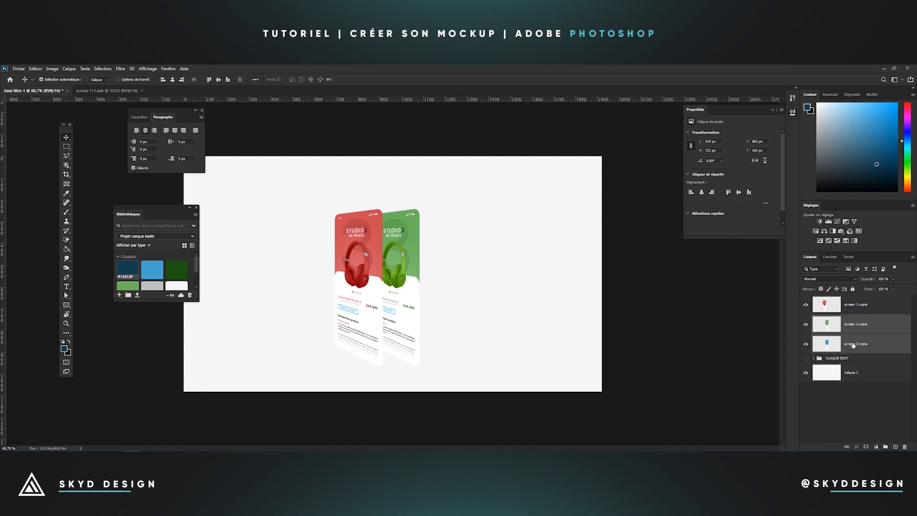
Move the blue screen 3 copy alone horizontally to X 1033 px, out from behind the green screen
left_click(853, 344)
key("shift+Right")
key("shift+Right")
key("shift+Right")
key("shift+Right")
key("shift+Right")
key("shift+Right")
key("shift+Right")
key("shift+Right")
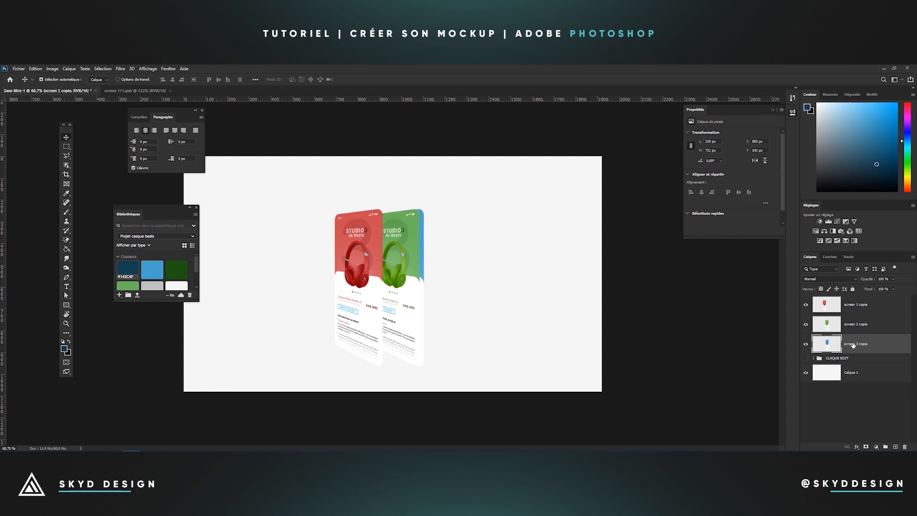
key("shift+Right")
key("shift+Right")
key("shift+Right")
key("shift+Right")
key("shift+Right")
key("shift+Right")
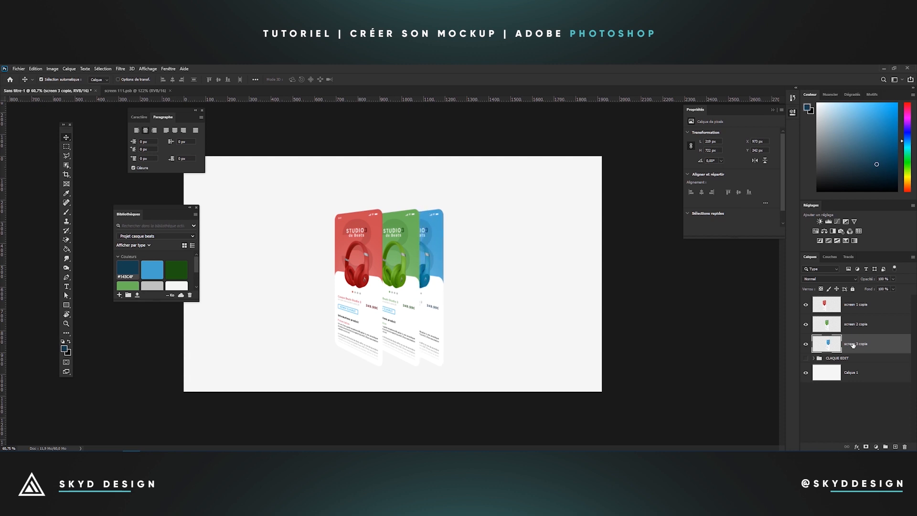
key("shift+Right")
key("shift+Right")
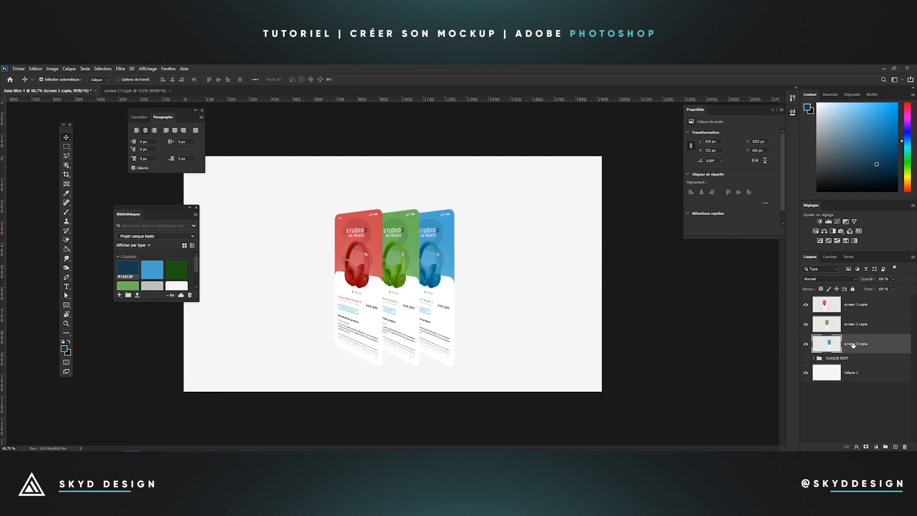
scroll(382, 304, "down", 1)
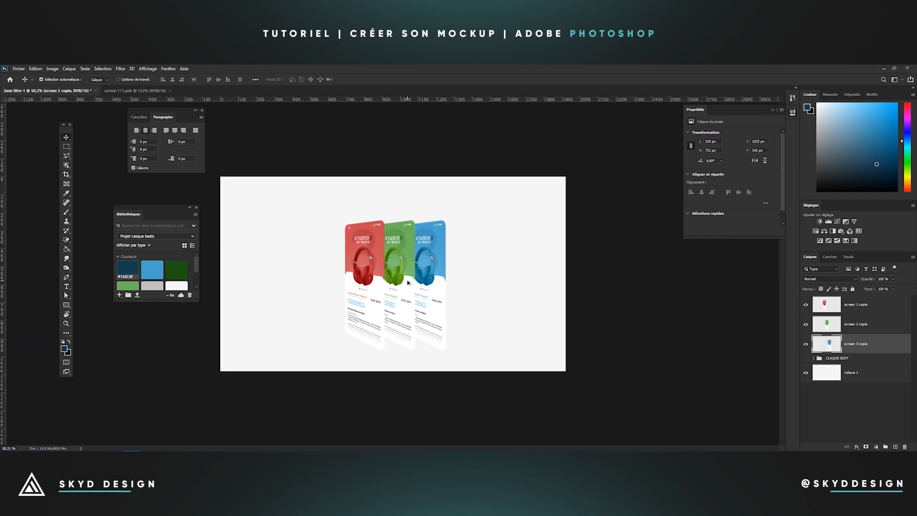
Raise the screen 2 and screen 3 copies together to Y 202 px
left_click(868, 326, "ctrl")
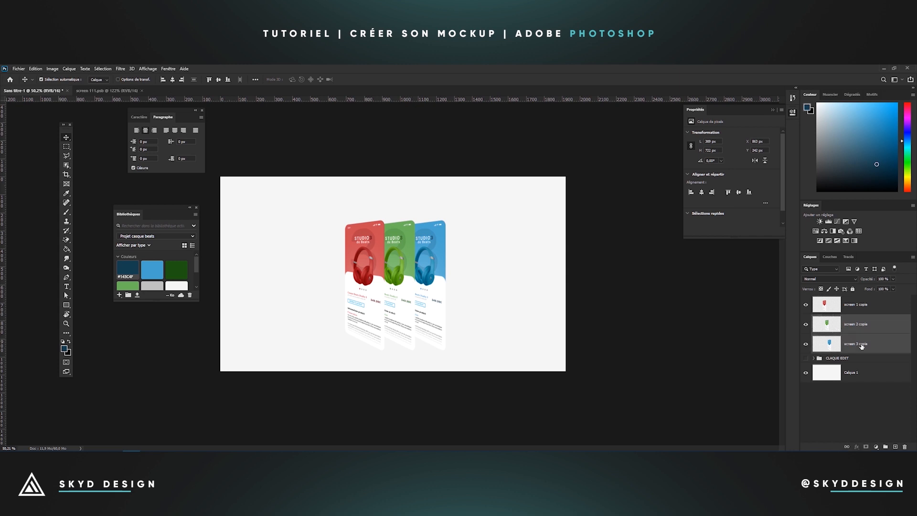
key("shift+Up")
key("shift+Up")
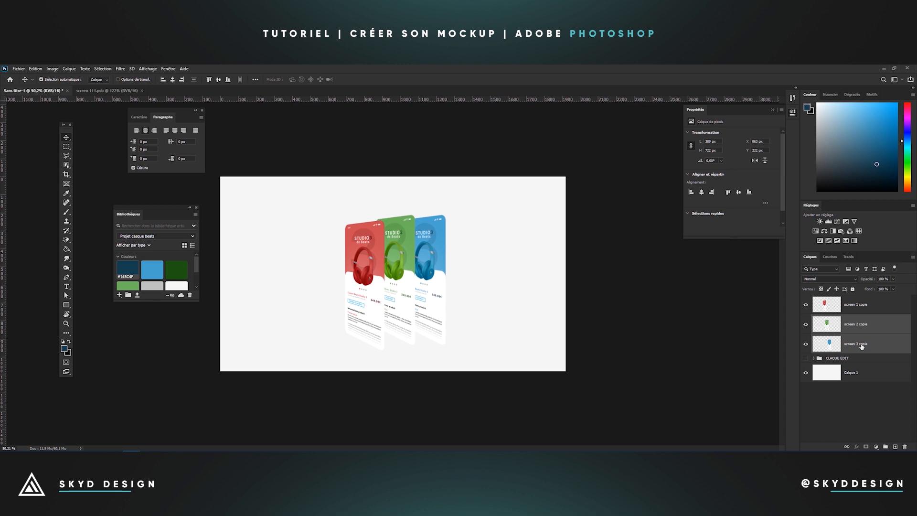
key("shift+Up")
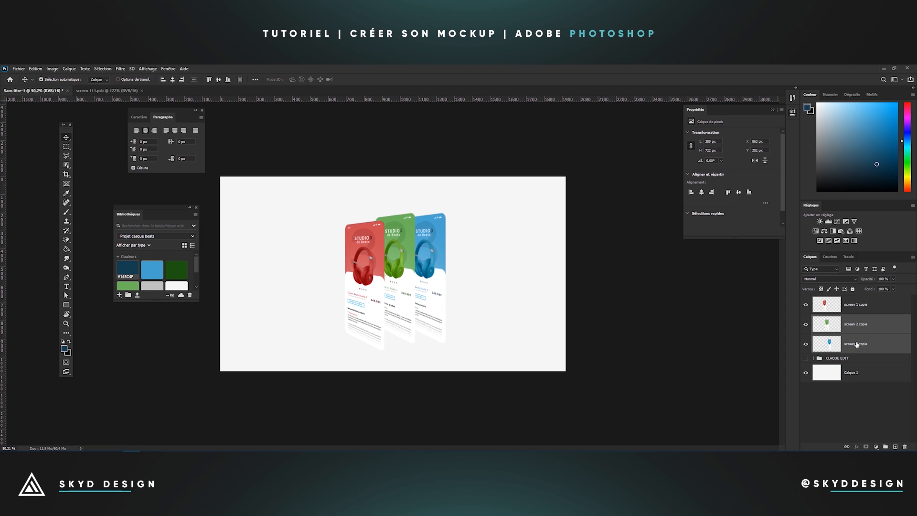
Raise the screen 3 copy alone to Y 162 px so the three screens form a rising staircase
left_click(854, 340)
key("shift+Up")
key("shift+Up")
key("shift+Up")
key("shift+Up")
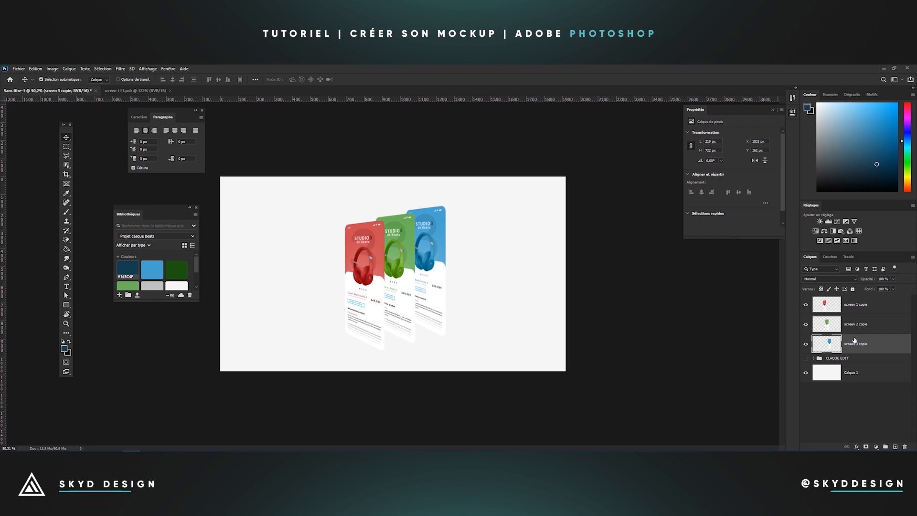
scroll(445, 217, "up", 2)
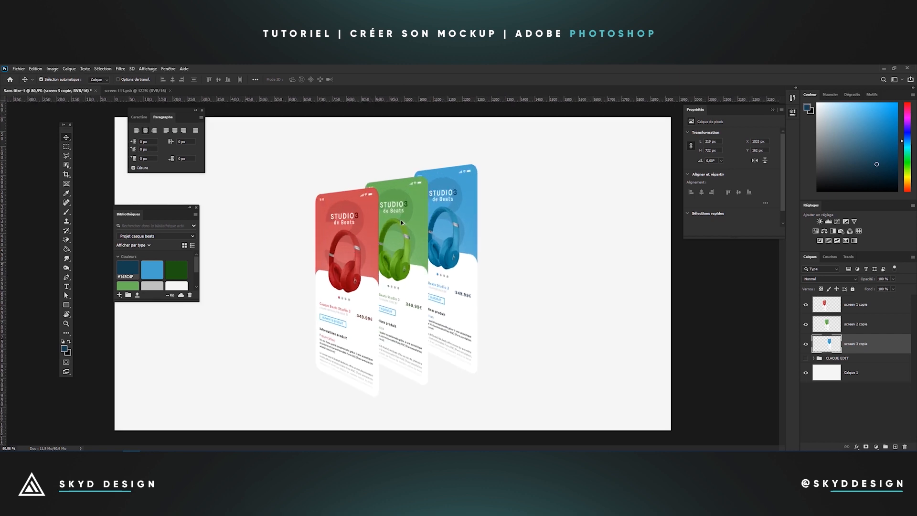
scroll(445, 218, "down", 2)
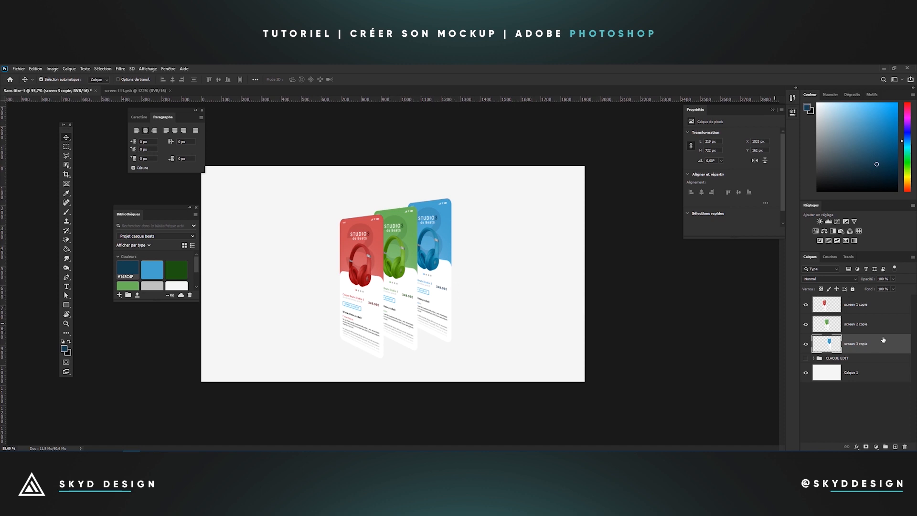
Rename the background layer Calque 1 as BG
left_click(866, 326)
scroll(444, 270, "down", 1)
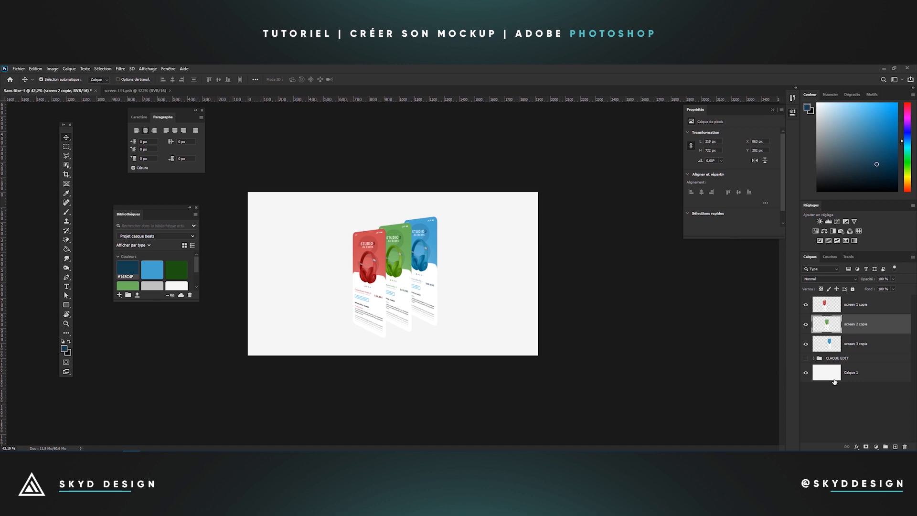
left_click(865, 375)
double_click(850, 372)
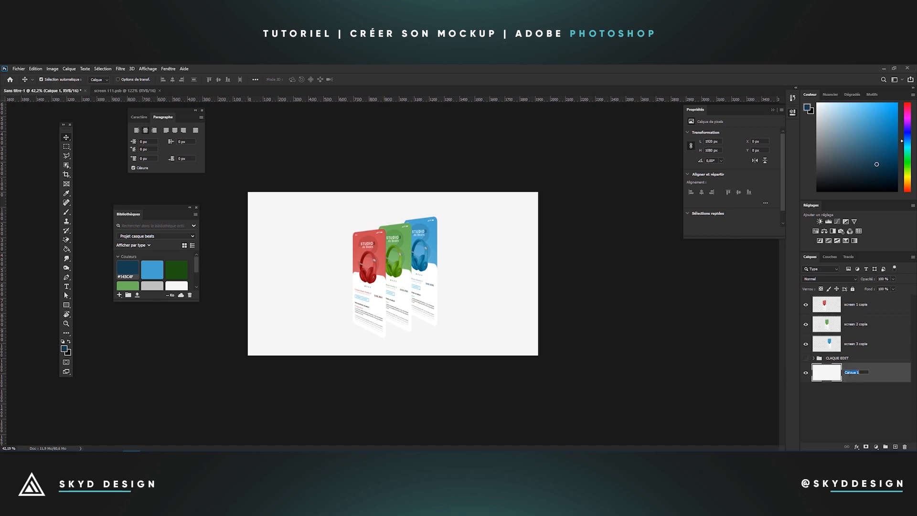
type("BG")
key("Return")
Create a new layer directly above BG and choose the Brush tool with white as the foreground colour
key("ctrl+shift+n")
key("Return")
key("b")
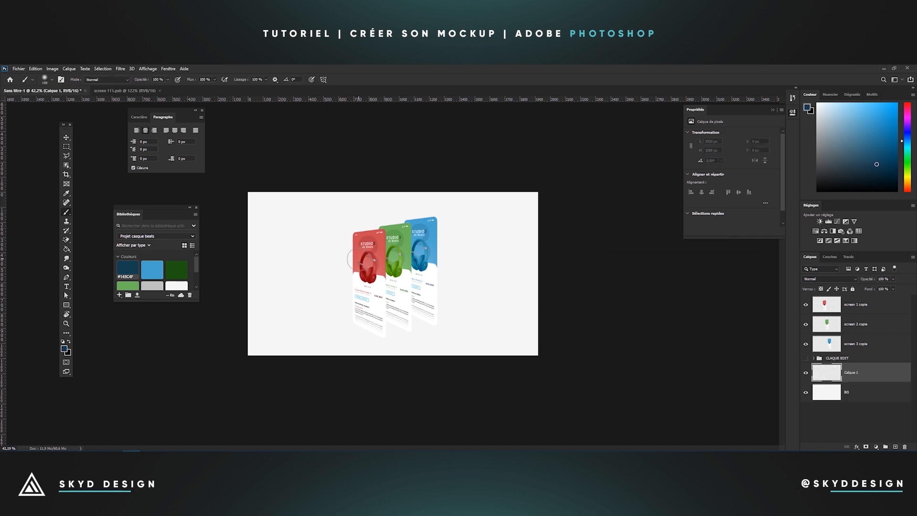
left_click(62, 341)
key("x")
Enlarge the brush, paint soft white light around the canvas corners on the new layer, and toggle the layer's visibility to compare
mouse_move(358, 236)
left_mouse_down()
mouse_move(467, 238)
mouse_move(452, 235)
left_mouse_up()
scroll(432, 233, "down", 3)
left_click(334, 201)
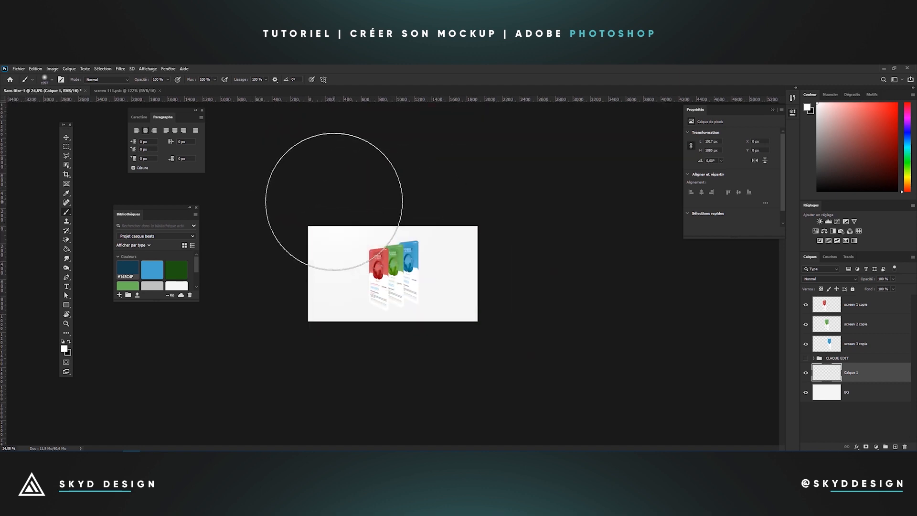
key("ctrl+plus")
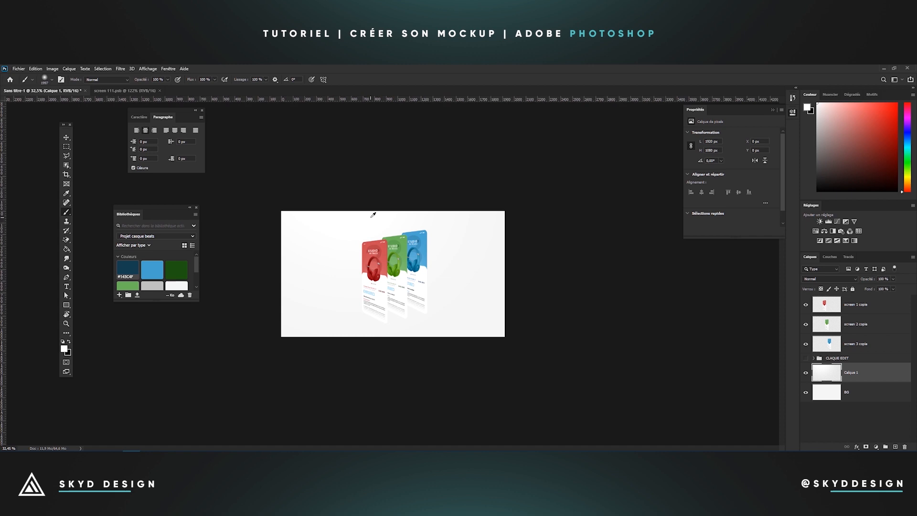
key("ctrl+plus")
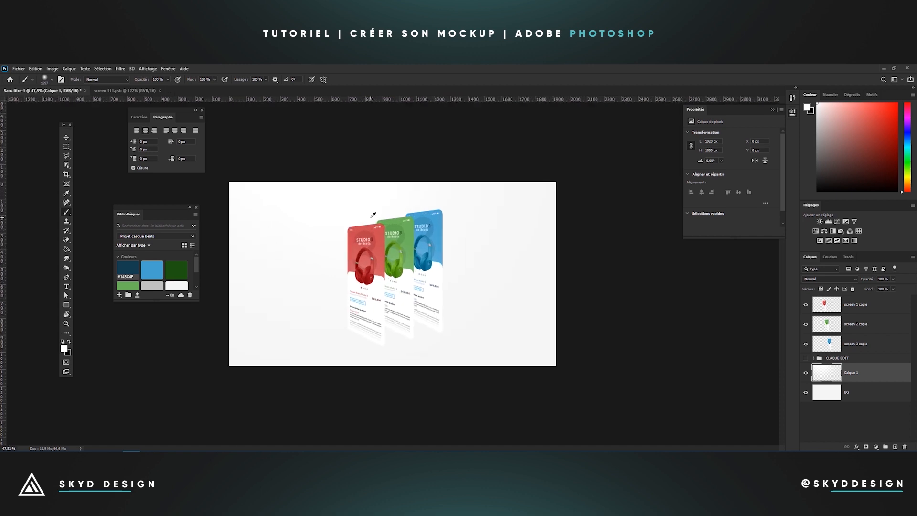
left_click(806, 372)
left_click(805, 373)
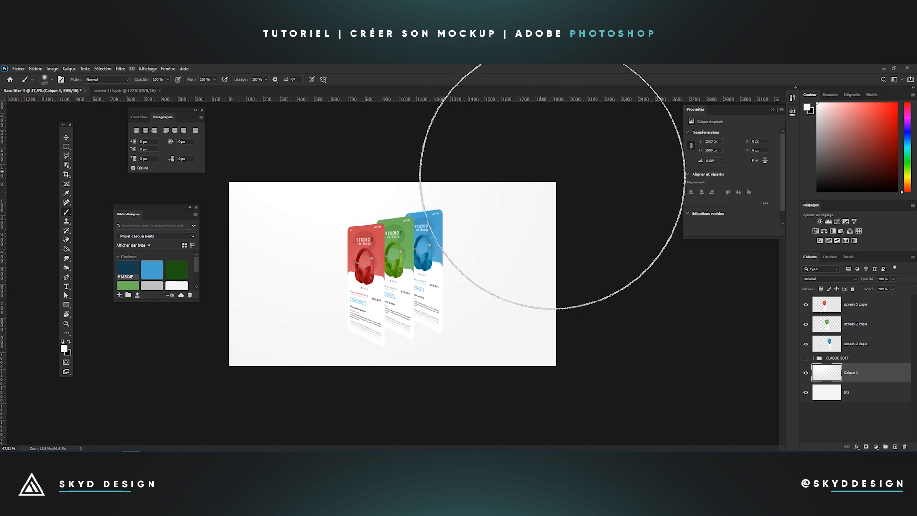
scroll(644, 234, "down", 4)
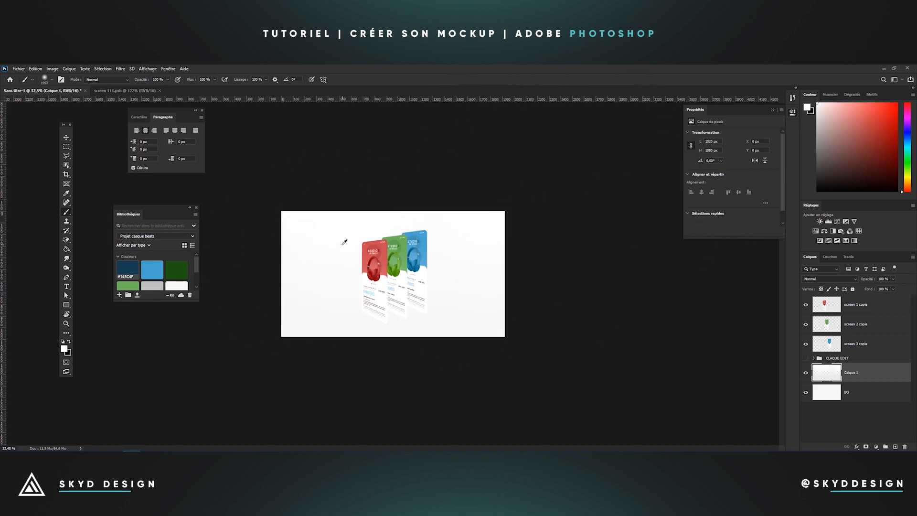
scroll(343, 244, "up", 3)
scroll(345, 242, "up", 2)
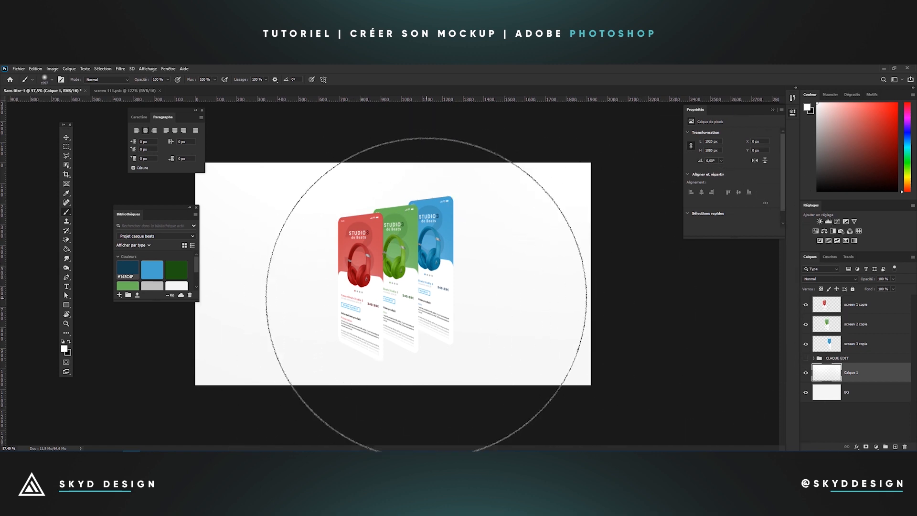
Create a layer named SHADOW above the screen 2 copy and clip it to that screen
left_click(849, 325)
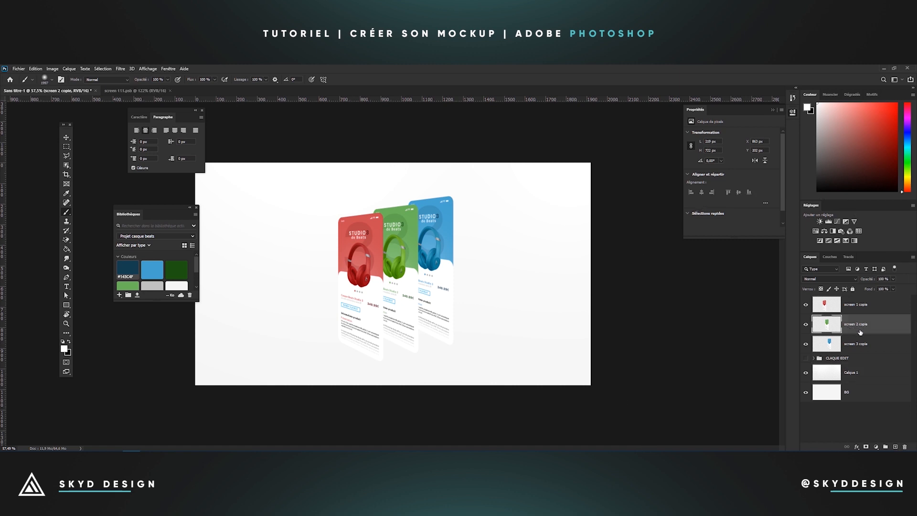
key("ctrl+shift+n")
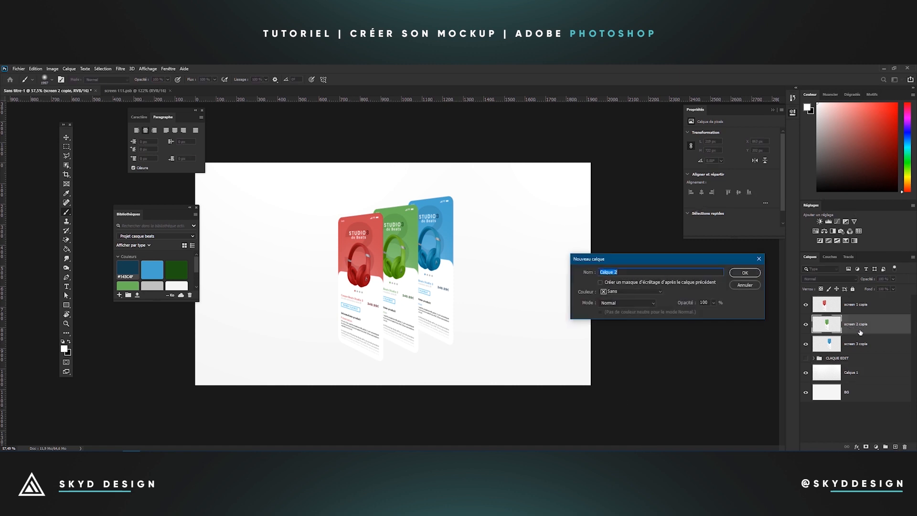
type("SHADOW")
key("Return")
left_click_drag(852, 344, 858, 332)
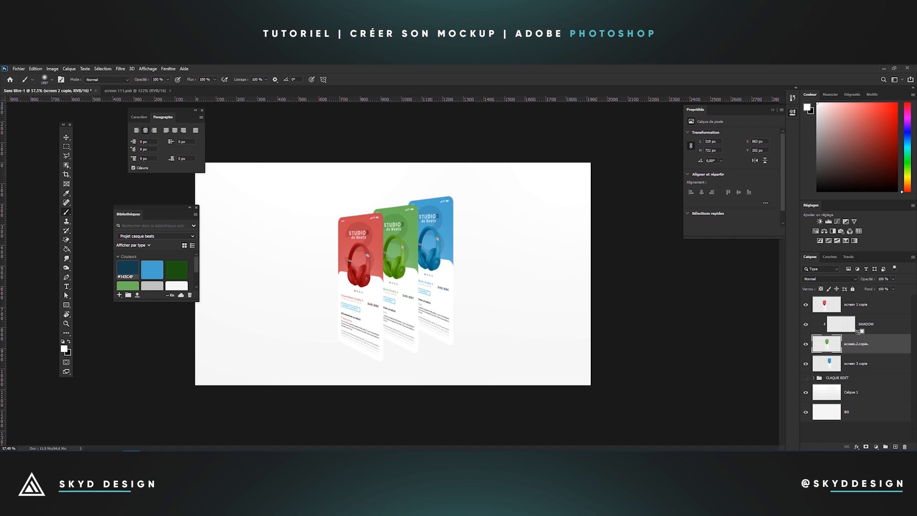
left_click(848, 330, "alt")
Paint a soft black shadow with a smaller brush over the green screen on the SHADOW layer
key("x")
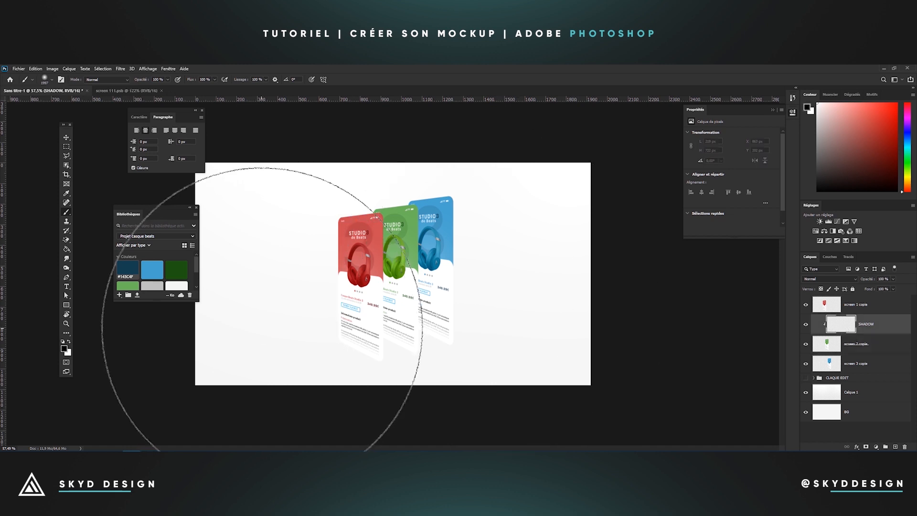
left_click_drag(344, 265, 219, 260)
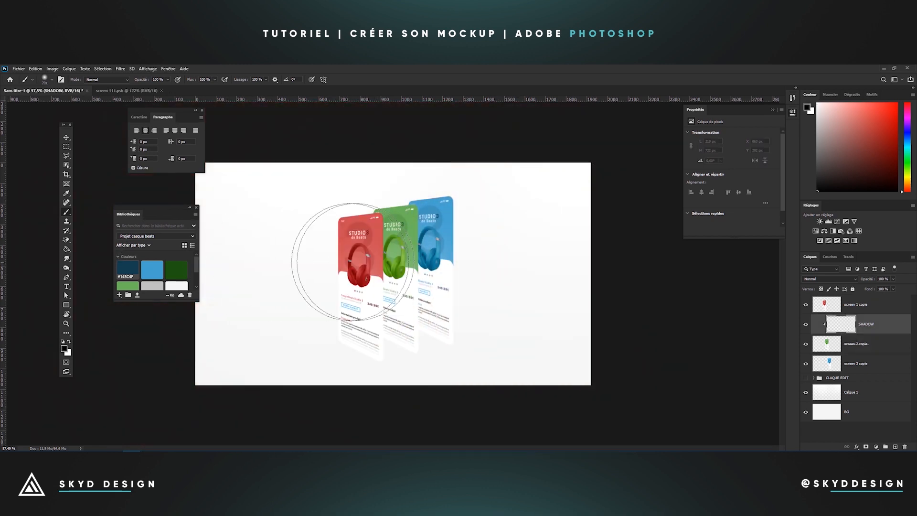
mouse_move(346, 247)
left_mouse_down()
mouse_move(340, 307)
mouse_move(440, 195)
left_mouse_up()
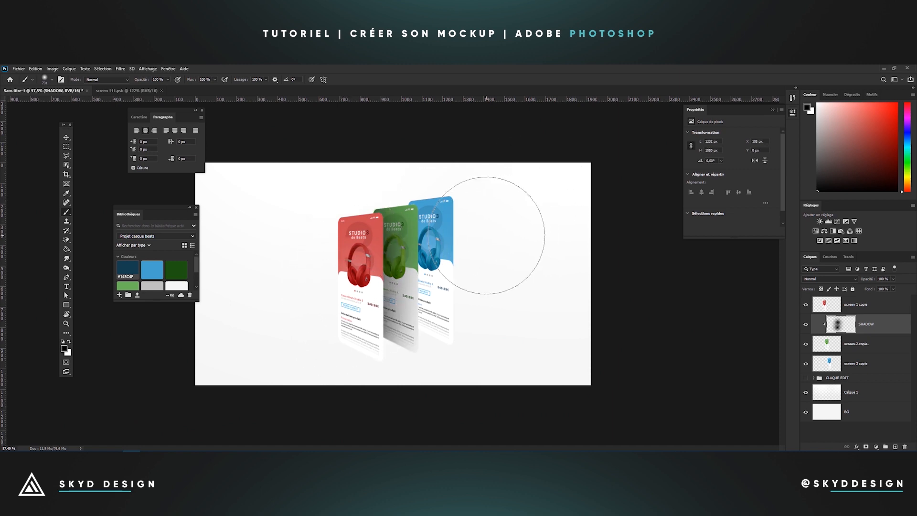
Add a layer mask to SHADOW and paint black on it to fade the shadow along the green screen's top and outer edge
left_click(865, 447)
key("x")
key("x")
left_click(436, 200)
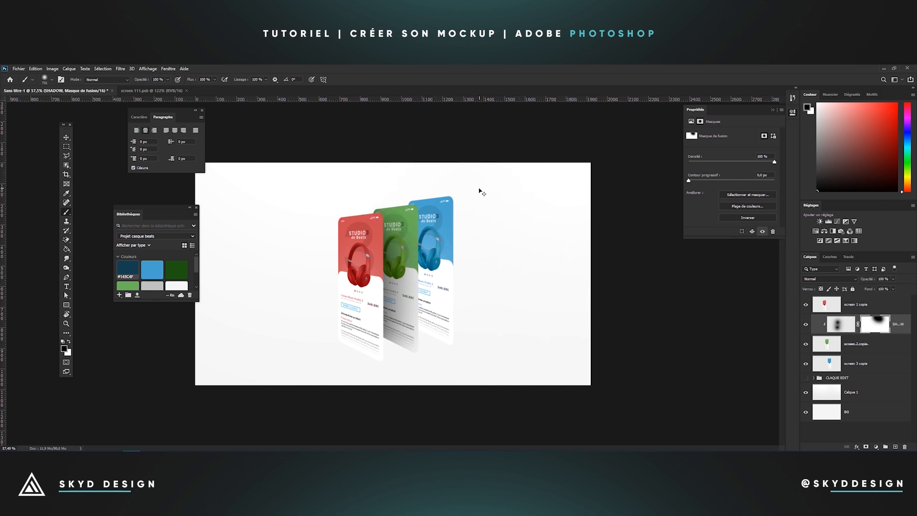
left_click(469, 291)
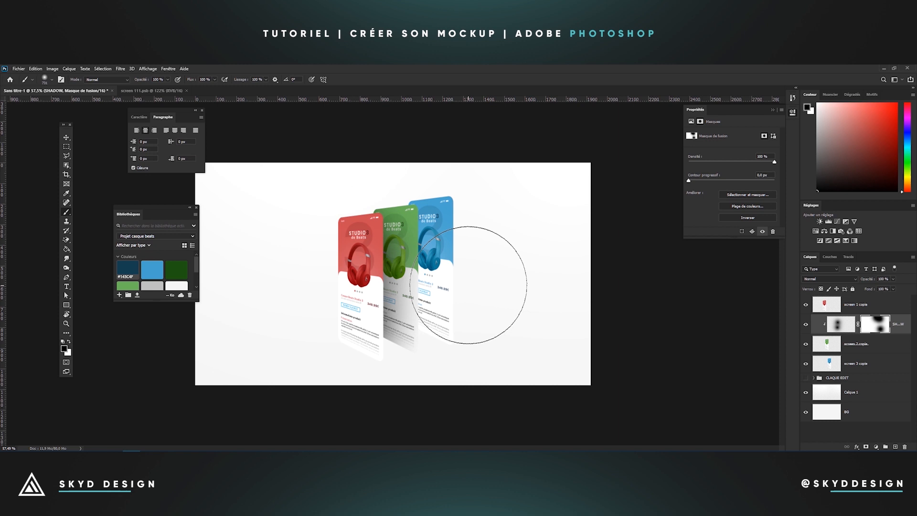
left_click_drag(473, 328, 438, 328)
left_click(429, 186)
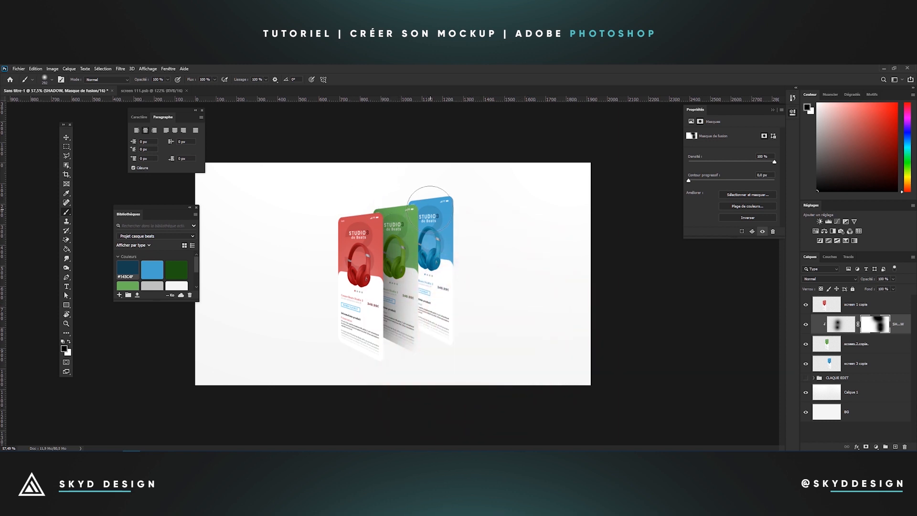
left_click(428, 359, "shift")
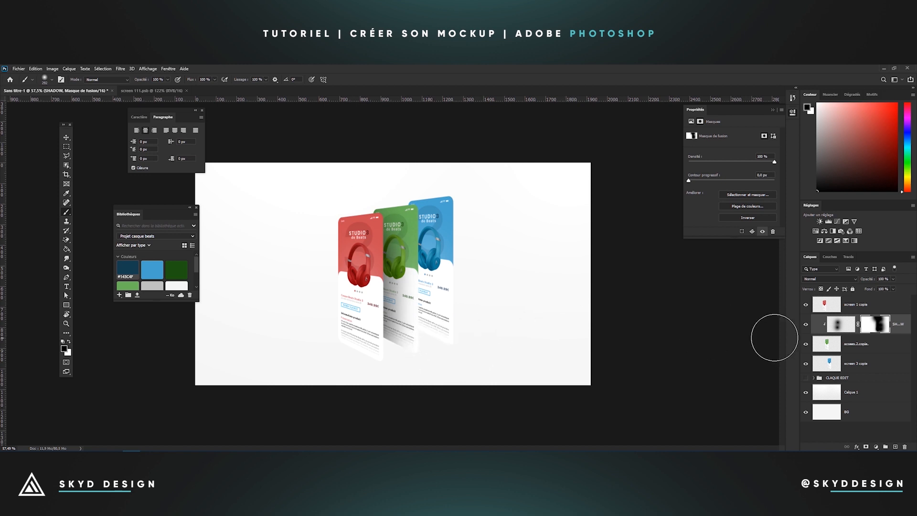
Reduce the opacity of the SHADOW layer over the green screen
left_click(841, 324)
left_click_drag(866, 280, 853, 283)
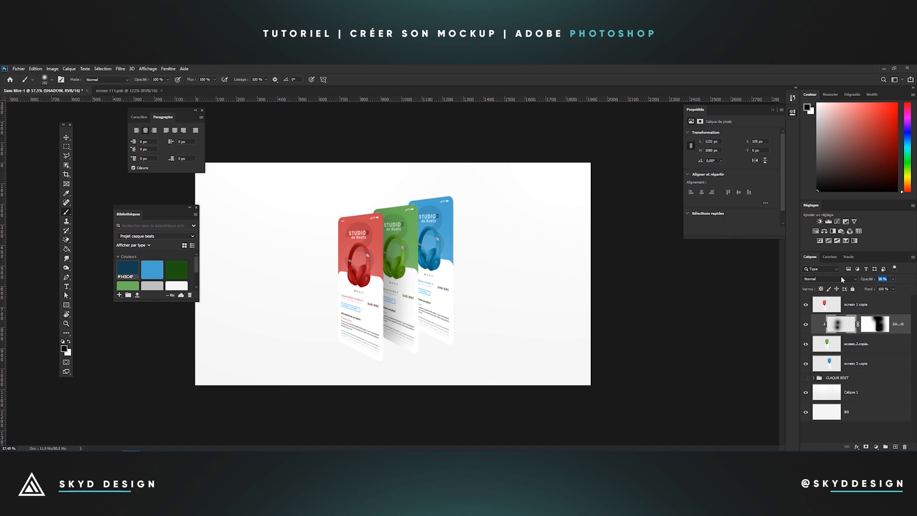
Set the opacity of the SHADOW layer over the green screen to 60%
type("60")
left_click(65, 137)
left_click(417, 123)
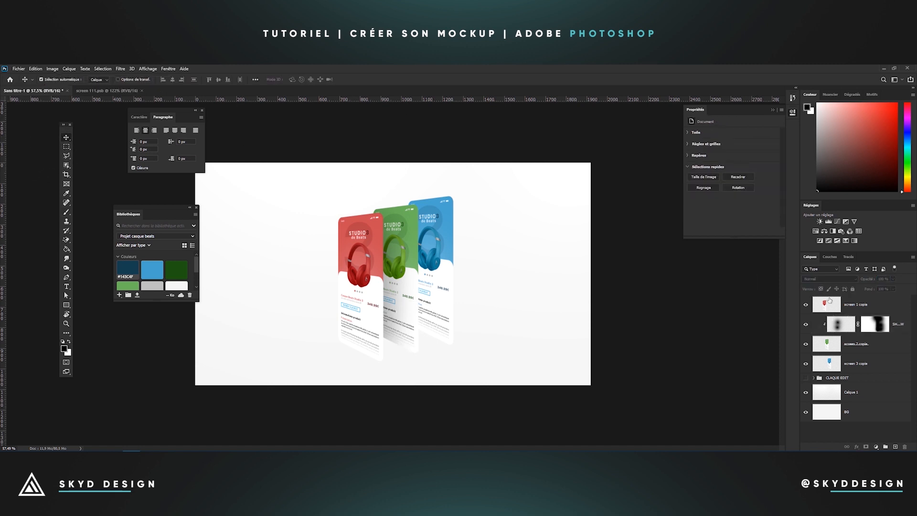
Duplicate the masked SHADOW layer to the top of the stack and move the copy toward the blue screen
left_click(837, 325)
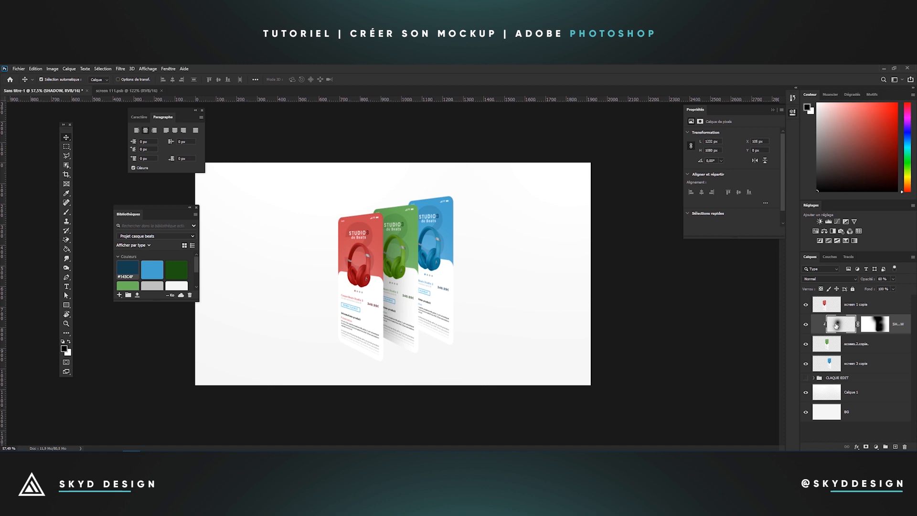
left_click_drag(836, 325, 833, 301)
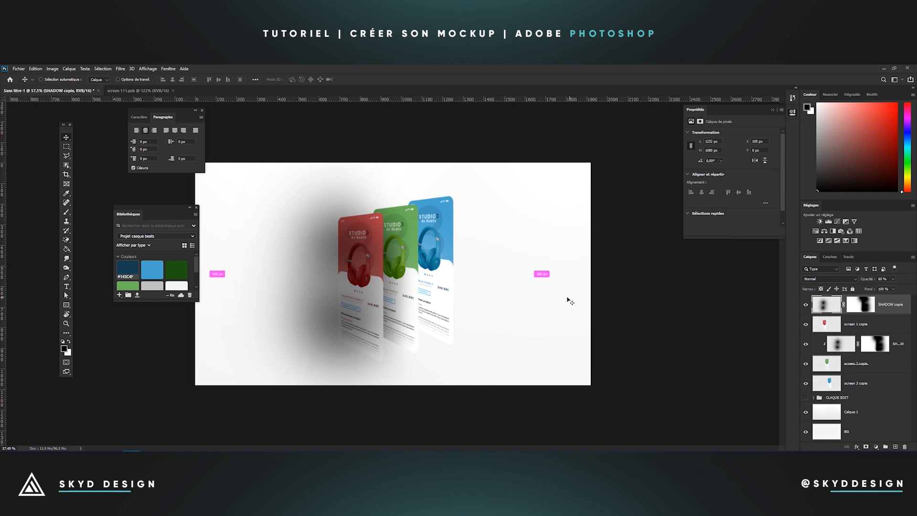
key("ctrl+t")
left_click_drag(339, 268, 384, 253)
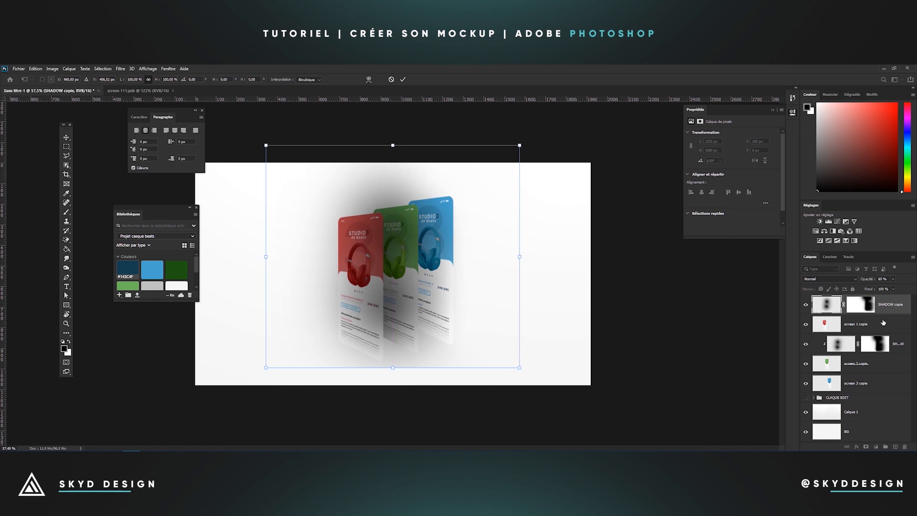
Place the SHADOW copy between the green and blue screen layers and clip it to the blue screen
left_click_drag(820, 306, 829, 353)
left_click(830, 361)
key("ctrl+z")
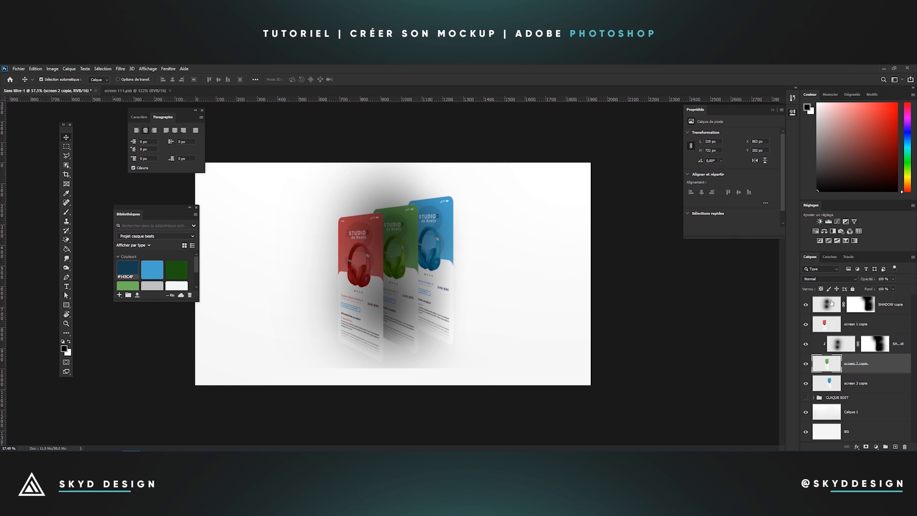
left_click_drag(824, 303, 849, 379)
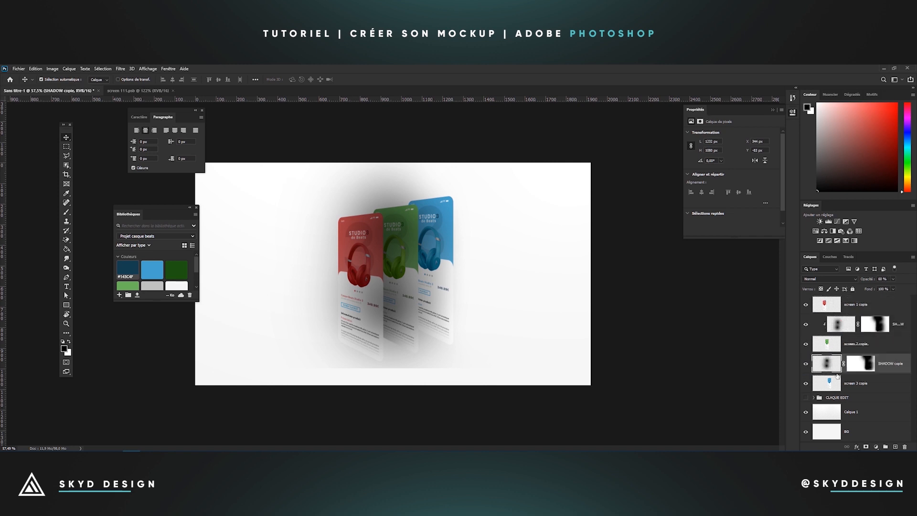
left_click(848, 372, "alt")
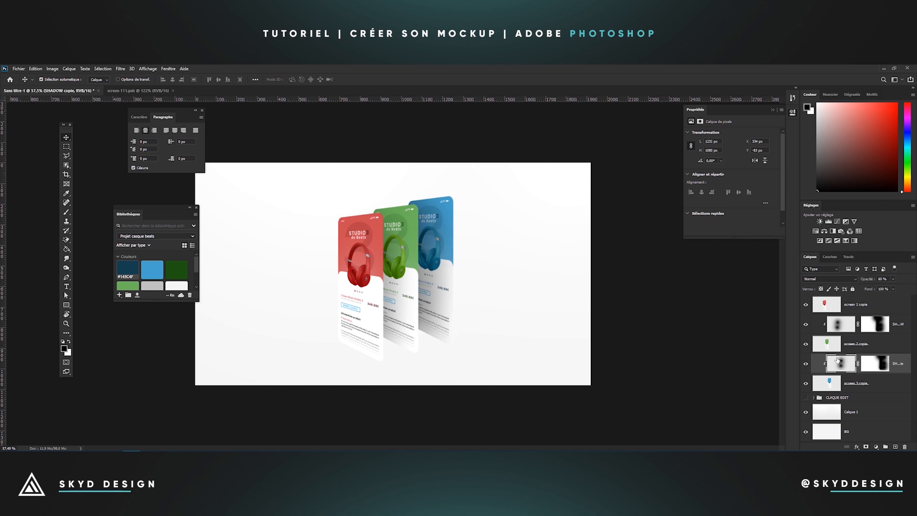
Lower the opacity of the blue screen's shadow copy to 30% and toggle its visibility to compare
left_click(837, 360)
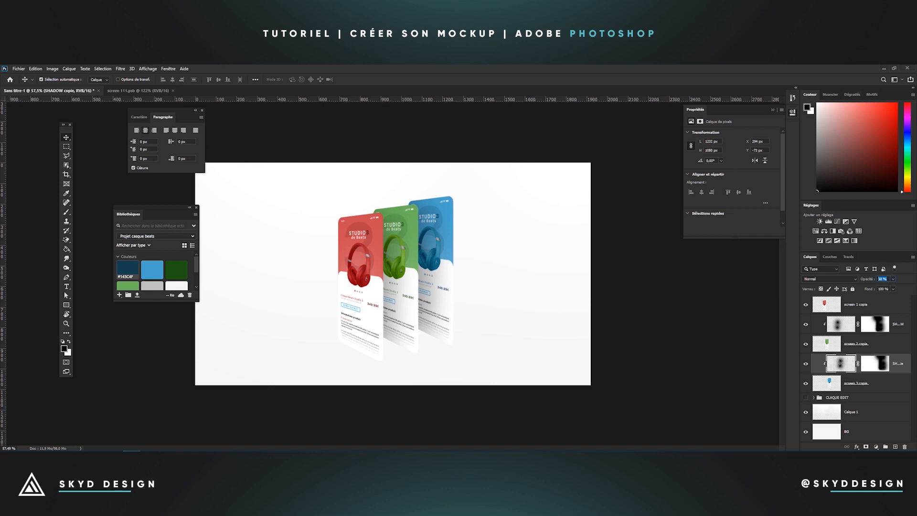
key("Return")
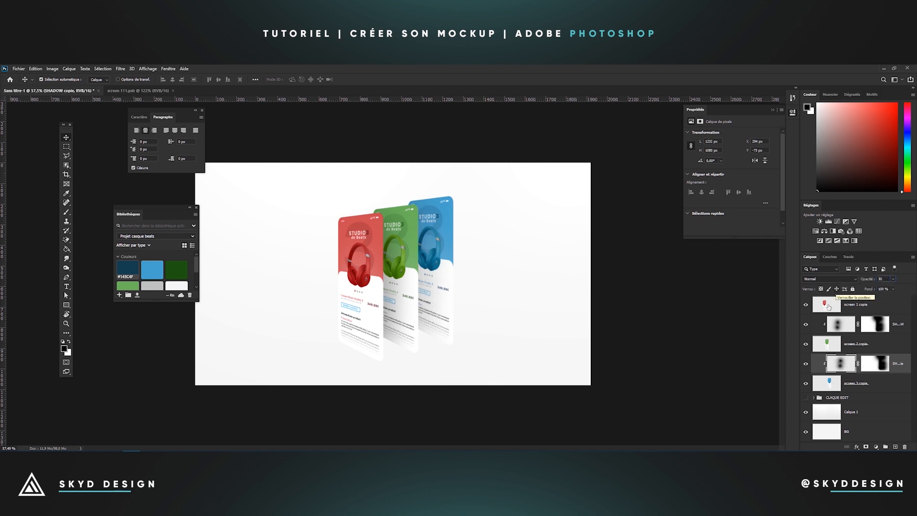
left_click(807, 364)
left_click(807, 364)
Set the opacity of the green screen's SHADOW layer to 30% and compare the mockup with and without it
left_click(841, 324)
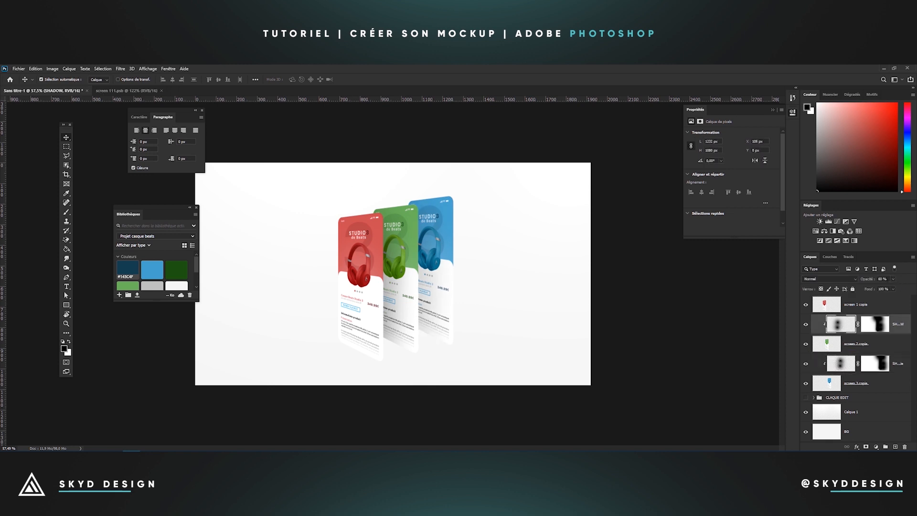
type("30")
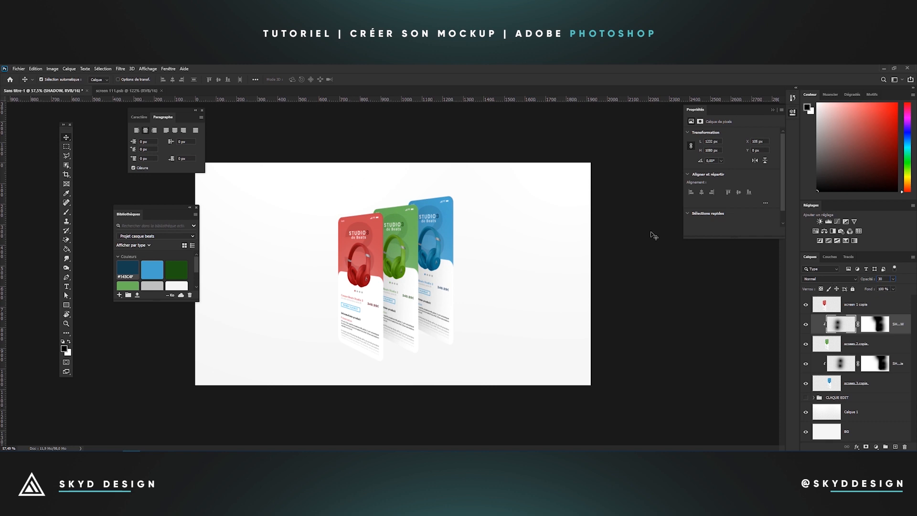
left_click(620, 226)
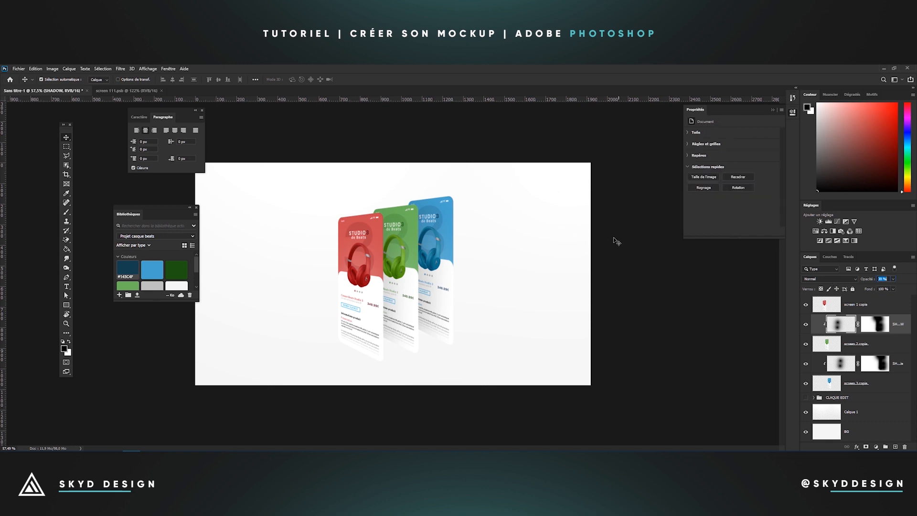
left_click(807, 324)
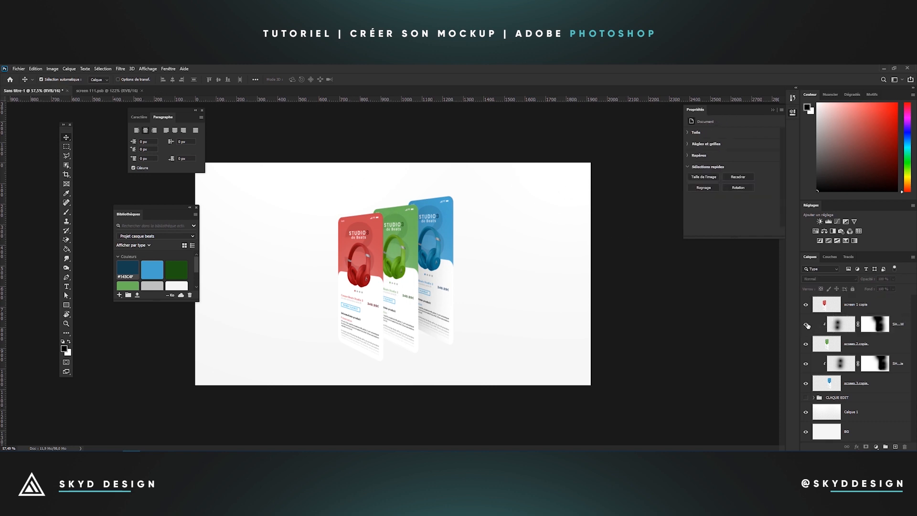
left_click(807, 325)
left_click(807, 325)
left_click(807, 325)
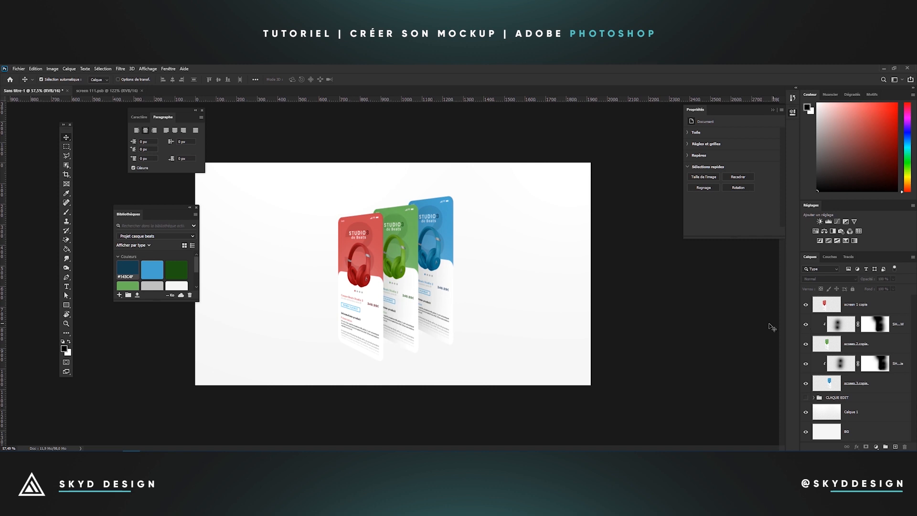
scroll(354, 317, "down", 4)
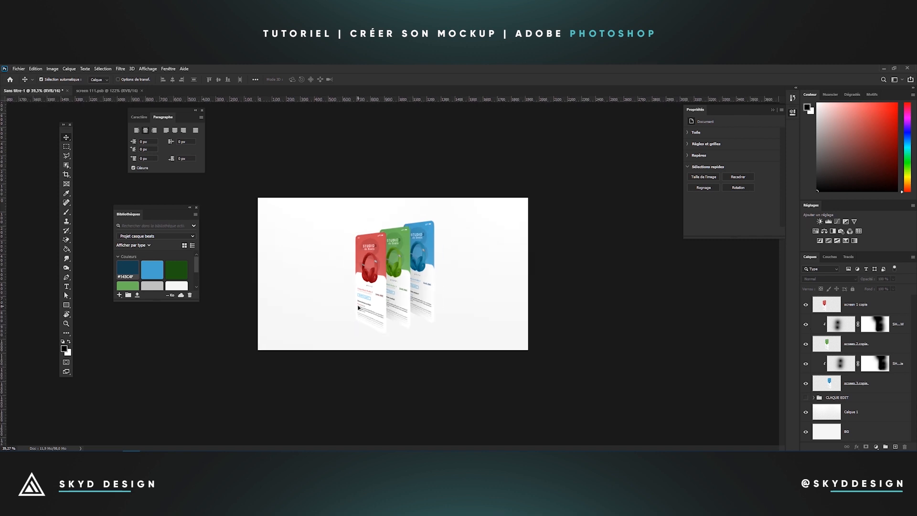
scroll(406, 270, "up", 4)
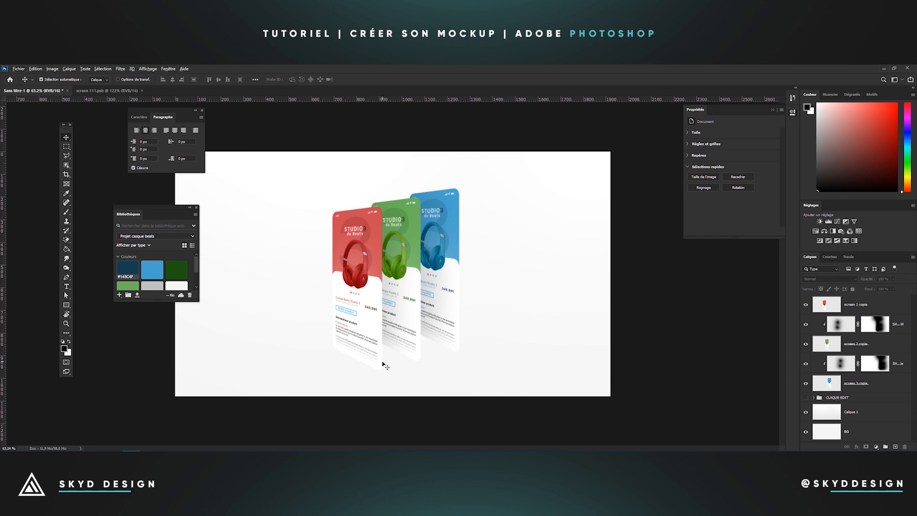
Create a new layer named "ombre red" and place it directly beneath the red screen's layer
left_click(859, 308)
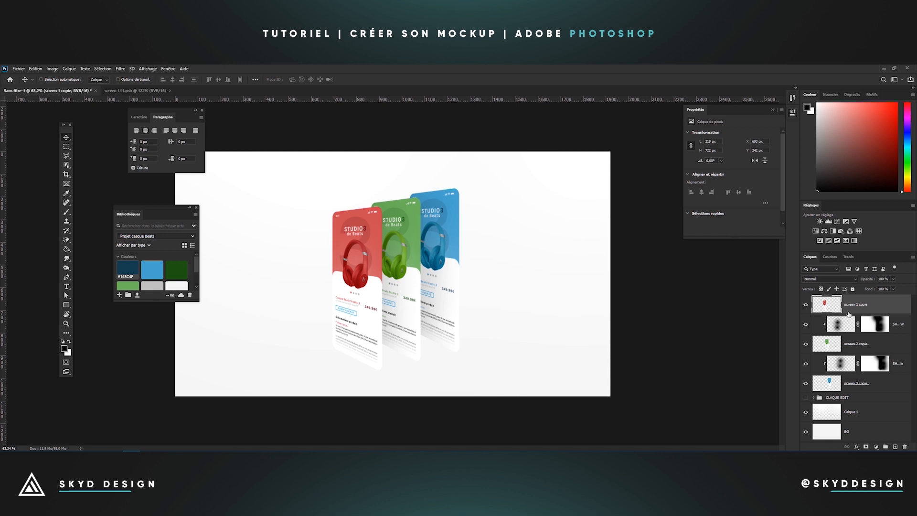
key("ctrl+shift+n")
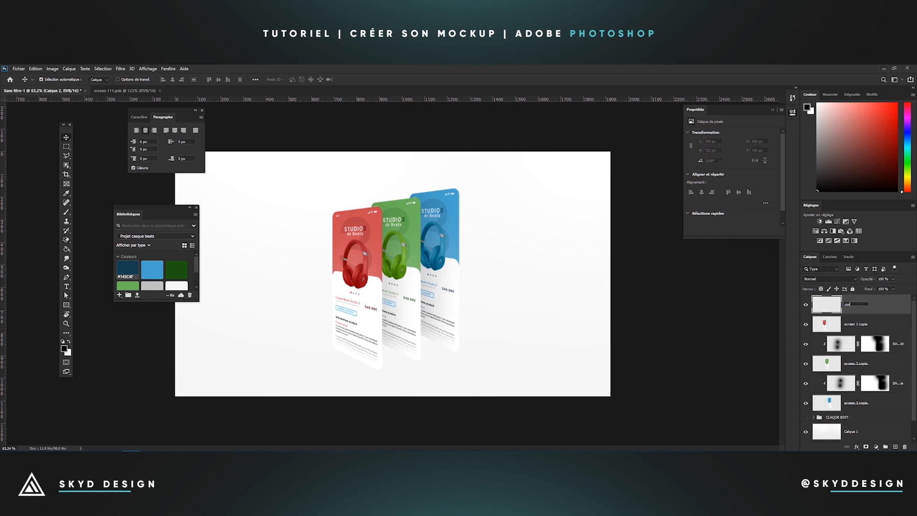
key("Return")
left_click_drag(852, 306, 857, 332)
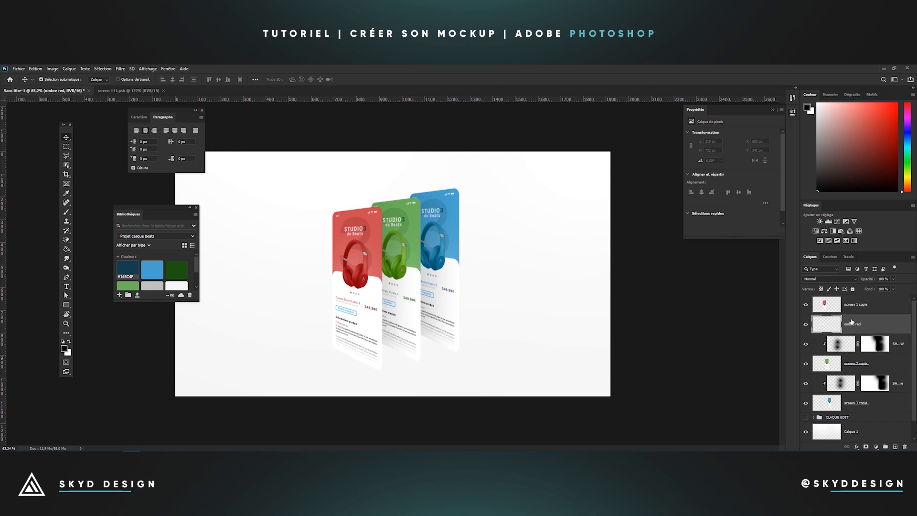
Select a square area of about 400 px over the red screen's lower corner, fill it with black and deselect
left_click(65, 155)
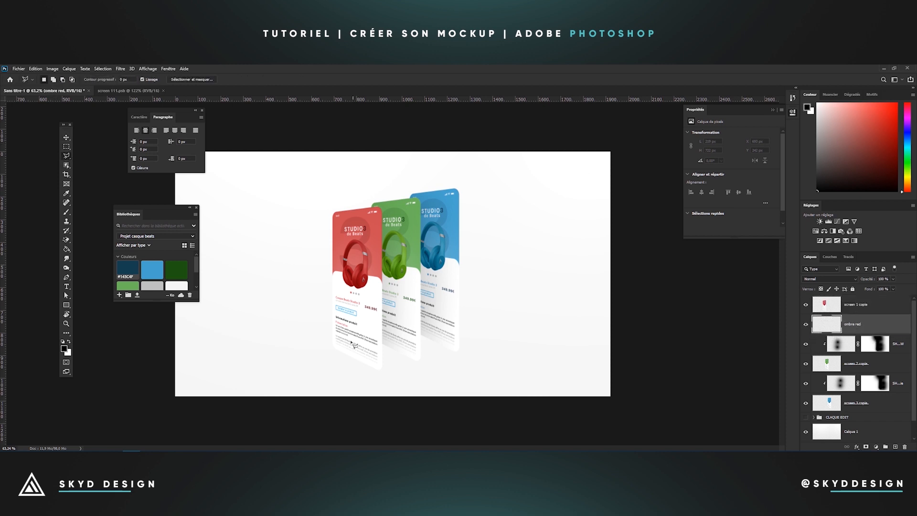
left_click(67, 147)
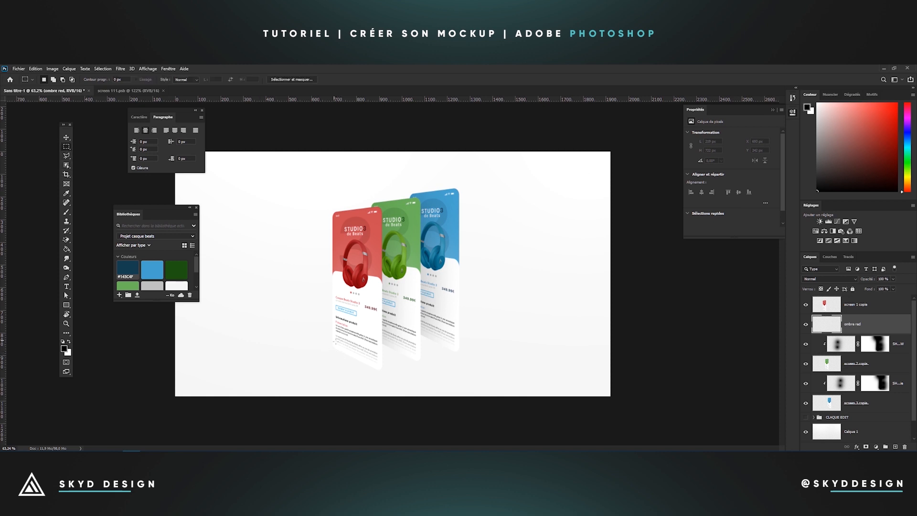
left_click_drag(311, 325, 358, 379)
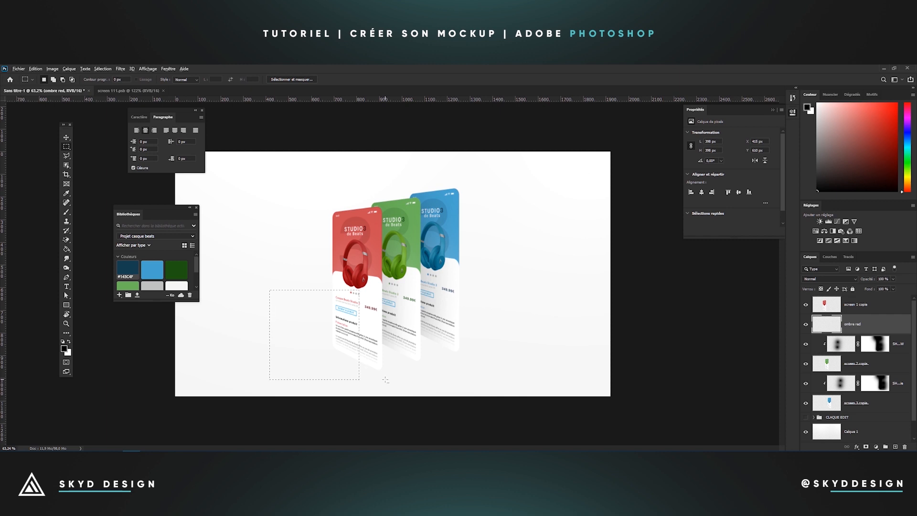
key("alt+BackSpace")
key("ctrl+d")
Distort the black square into a flat floor shadow under all three screens, on a layer named "ombre porté" below them
key("v")
left_click_drag(285, 321, 400, 311)
key("ctrl+t")
right_click(414, 305)
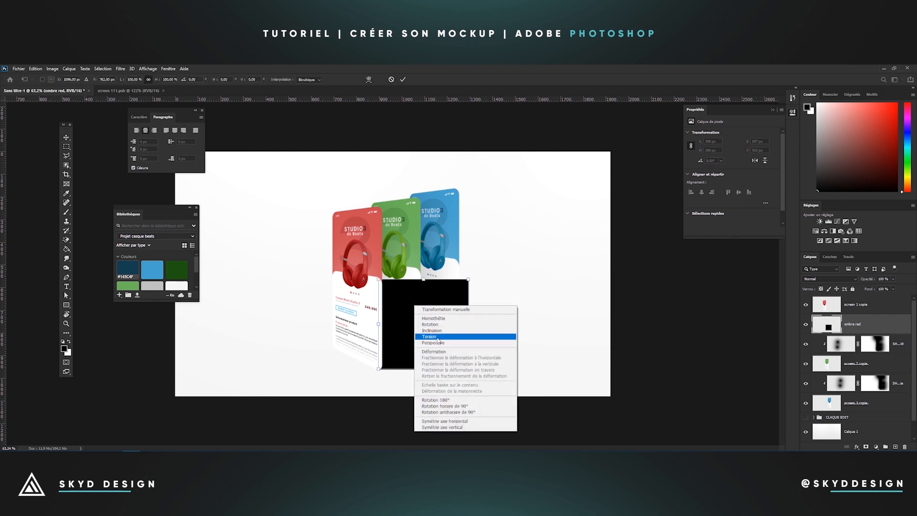
left_click(438, 338)
left_click_drag(378, 279, 330, 348)
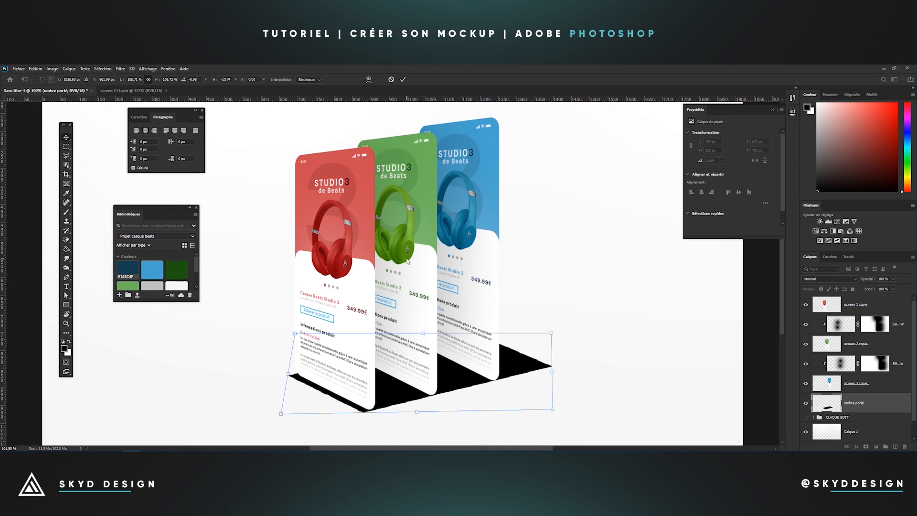
key("Return")
Nudge the floor shadow right and slightly up so it lines up with the screens' bases
key("Right")
key("Right")
key("Right")
key("Right")
key("Right")
key("Right")
key("Right")
key("Right")
key("Right")
key("Right")
key("Right")
key("Right")
key("Left")
key("Left")
key("Up")
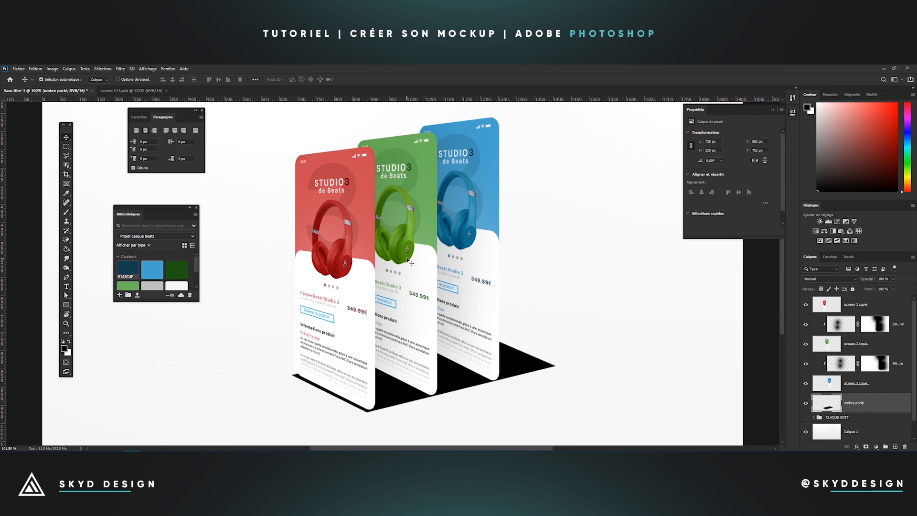
Apply a Gaussian Blur with a radius of 4 pixels to the floor shadow and reduce the layer's opacity
scroll(258, 245, "down", 5)
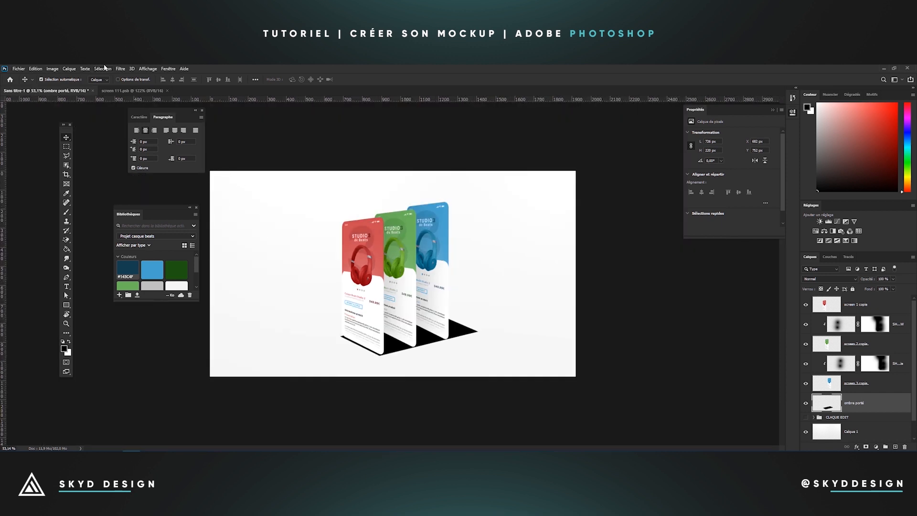
left_click(120, 68)
mouse_move(168, 171)
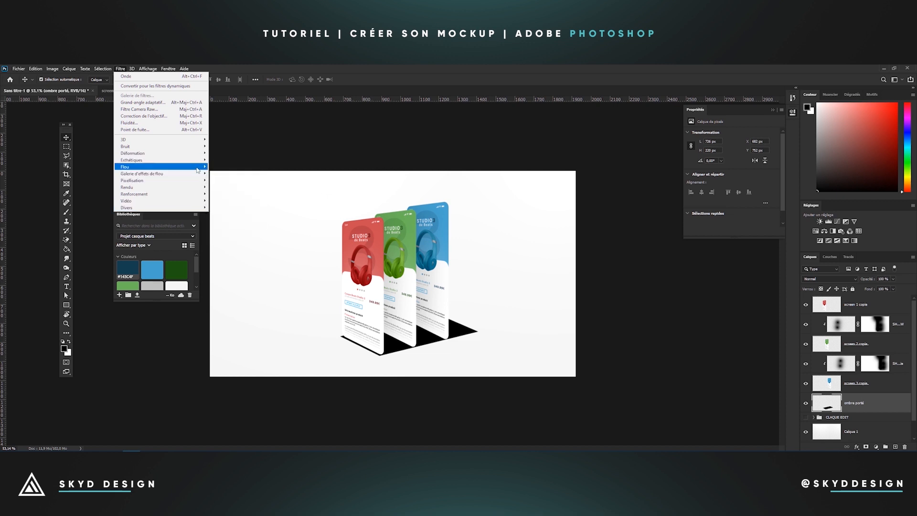
mouse_move(198, 171)
left_click(235, 200)
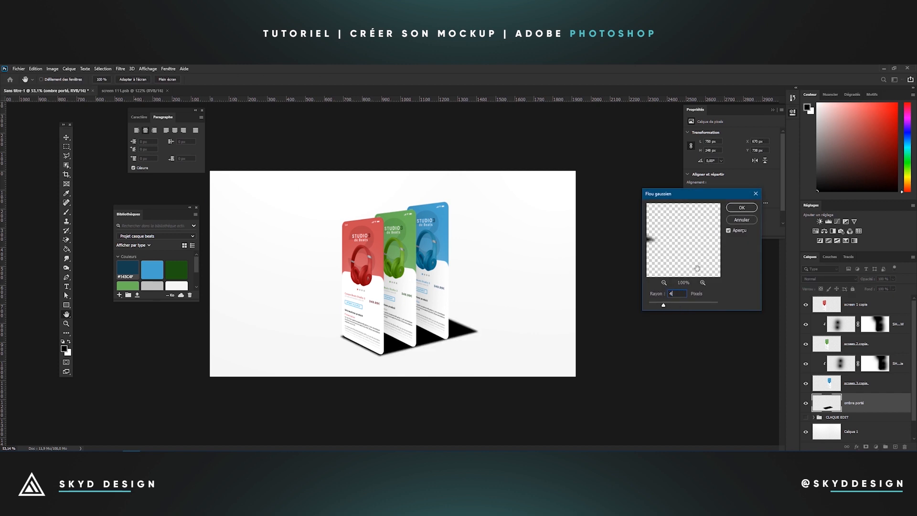
key("Return")
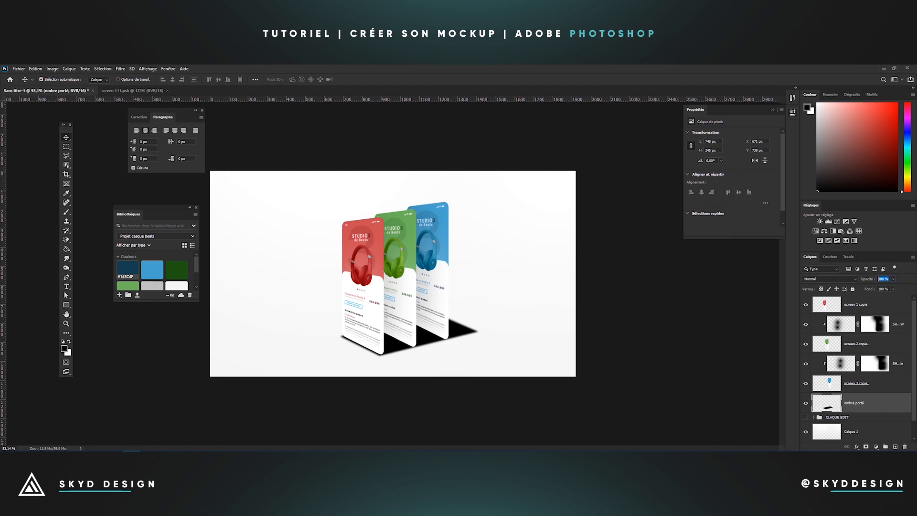
key("Return")
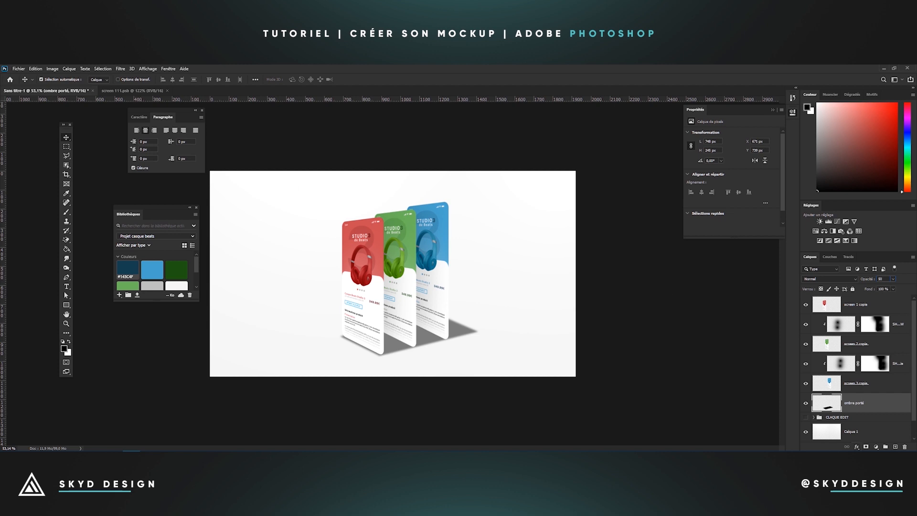
Add a layer mask to "ombre porté" and try brushing away the shadow's edge beside the red screen
left_click(865, 448)
key("b")
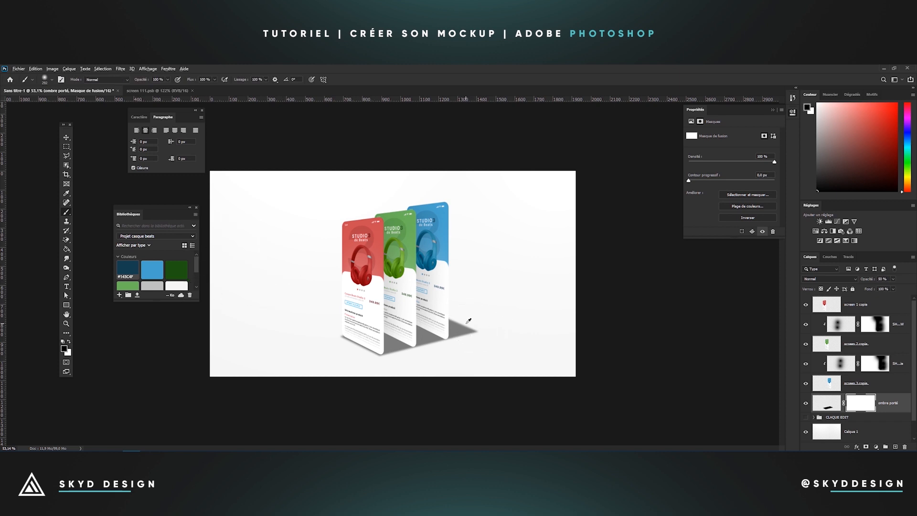
scroll(468, 321, "up", 3)
left_click_drag(270, 369, 253, 373)
left_click_drag(322, 362, 314, 363)
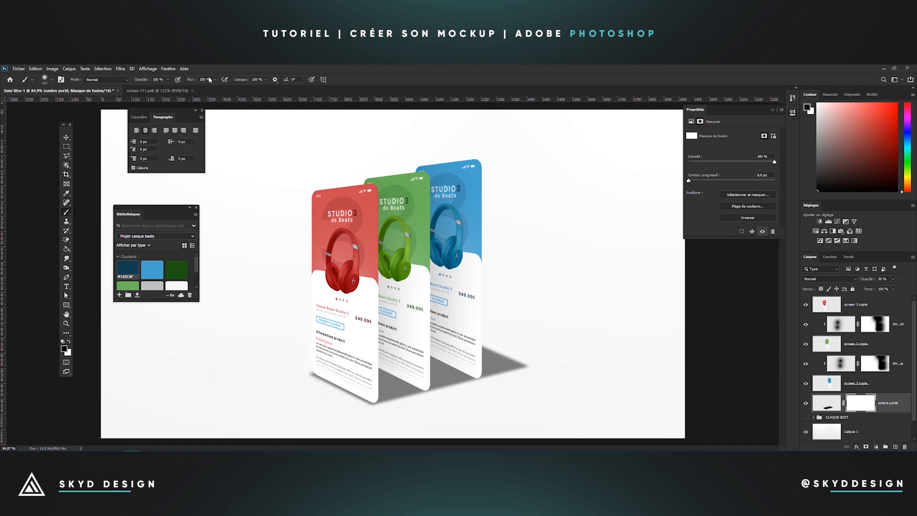
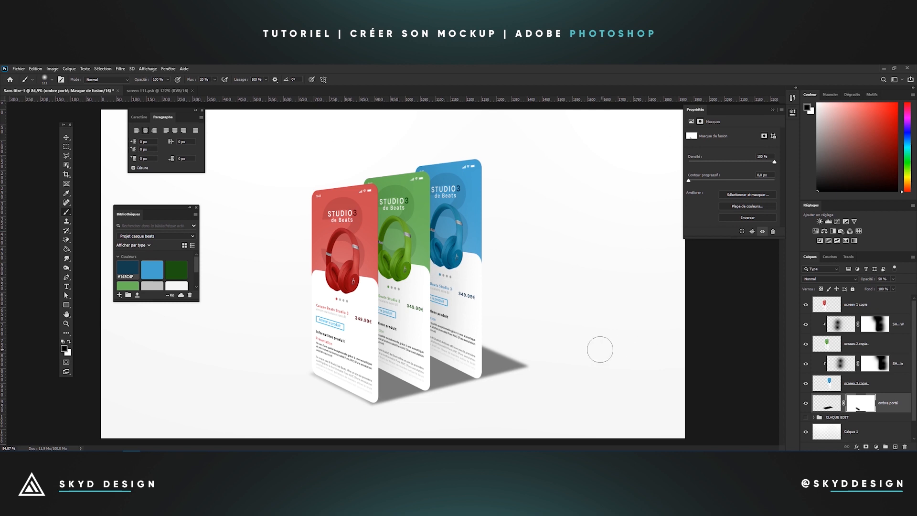
Paint black on the mask with a larger soft brush at 20% flow to fade the floor shadow beyond the blue screen
mouse_move(520, 366)
left_mouse_down()
mouse_move(560, 368)
mouse_move(488, 310)
left_mouse_up()
mouse_move(566, 378)
left_mouse_down()
mouse_move(458, 272)
mouse_move(484, 303)
mouse_move(544, 334)
mouse_move(458, 286)
mouse_move(576, 365)
mouse_move(587, 357)
mouse_move(563, 342)
mouse_move(573, 378)
mouse_move(502, 277)
mouse_move(563, 344)
mouse_move(468, 274)
mouse_move(497, 310)
mouse_move(565, 342)
mouse_move(558, 358)
mouse_move(499, 377)
mouse_move(493, 369)
left_mouse_up()
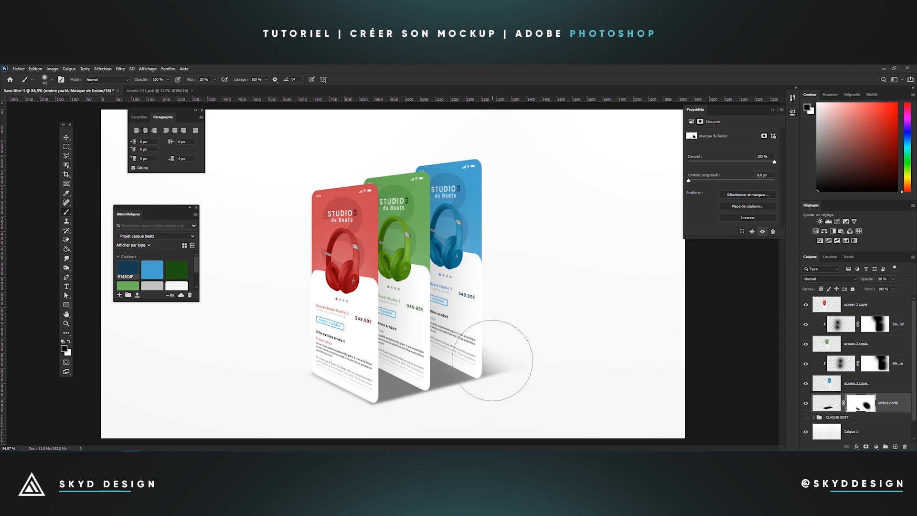
scroll(618, 322, "down", 3)
scroll(530, 322, "up", 3)
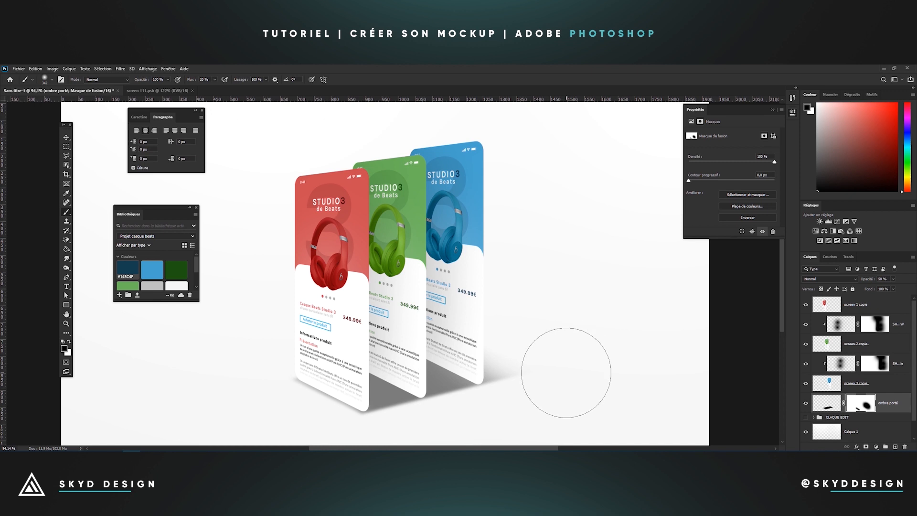
Paint black on the "ombre porté" mask with a smaller soft brush to fade the floor shadow between the green and blue screens
scroll(599, 382, "down", 2)
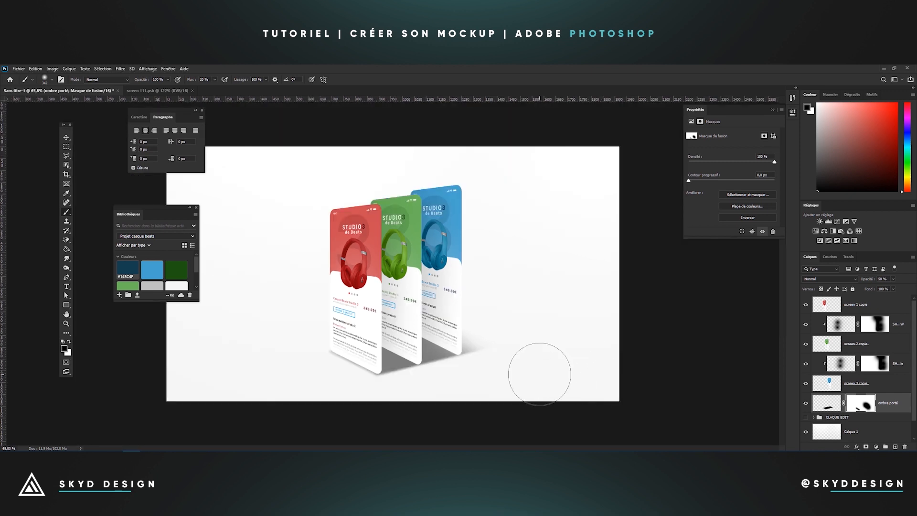
scroll(437, 375, "up", 2)
mouse_move(457, 377)
left_mouse_down()
mouse_move(416, 378)
mouse_move(428, 382)
left_mouse_up()
scroll(460, 383, "up", 3)
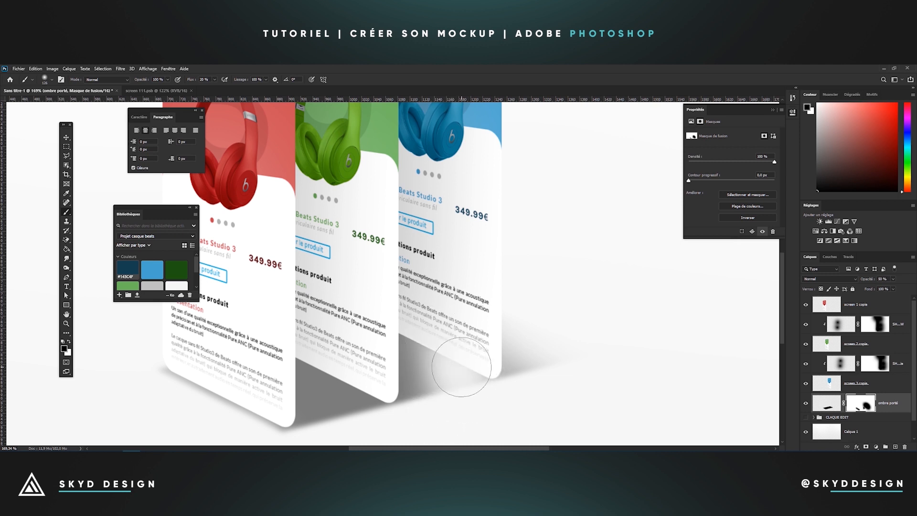
scroll(484, 386, "down", 2)
scroll(483, 385, "down", 1)
scroll(480, 385, "up", 3)
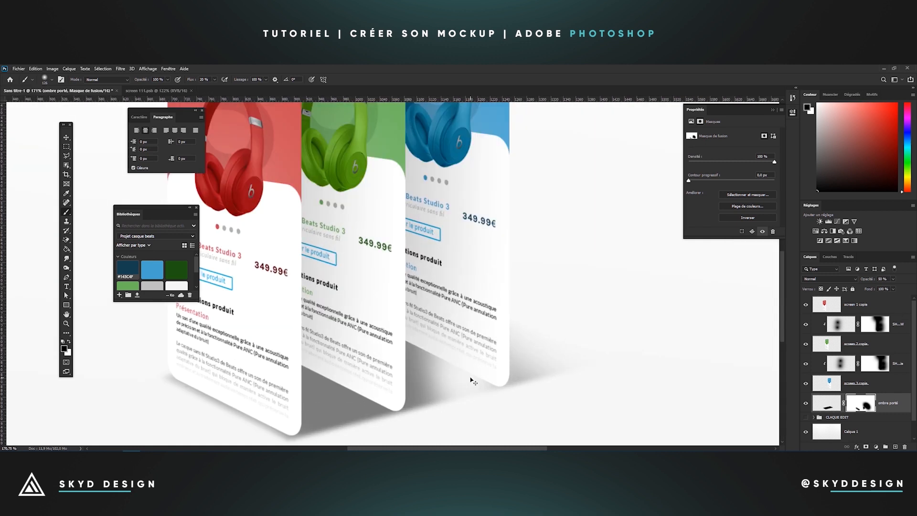
Compare the shadow before and after the last mask stroke, and brush away more of its front edge between the green and blue screens
key("ctrl+z")
key("ctrl+shift+z")
mouse_move(445, 379)
left_mouse_down()
mouse_move(460, 377)
mouse_move(443, 369)
left_mouse_up()
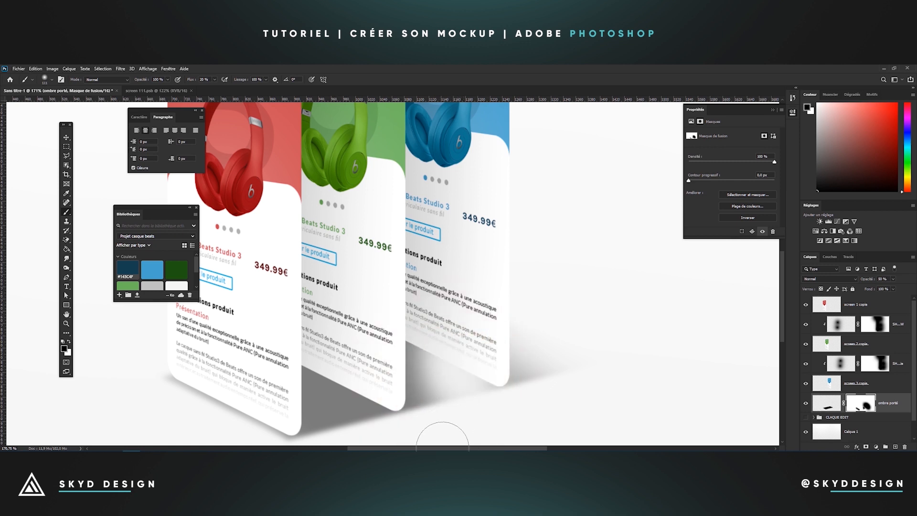
left_click_drag(491, 401, 472, 399)
scroll(530, 406, "down", 3)
scroll(536, 401, "down", 2)
scroll(530, 388, "up", 2)
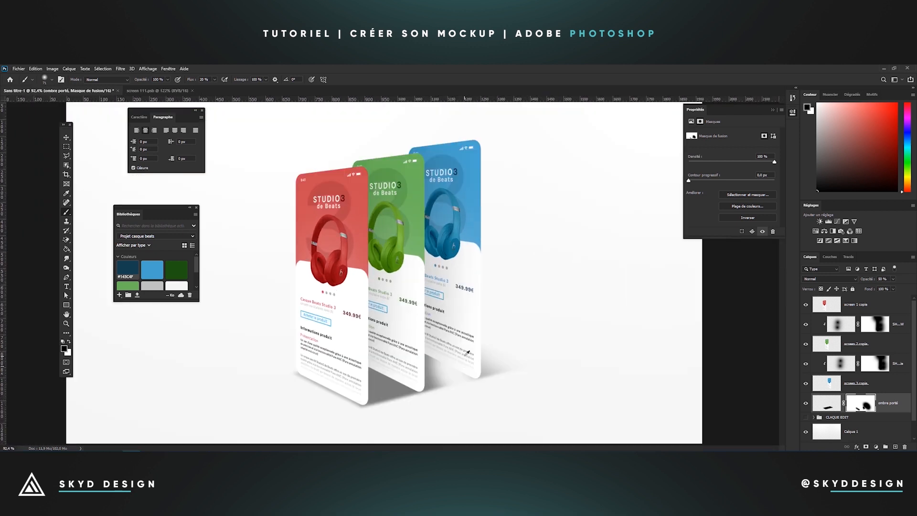
Paint white on the mask to bring back some floor shadow between the green and blue screens
left_click_drag(433, 362, 442, 365)
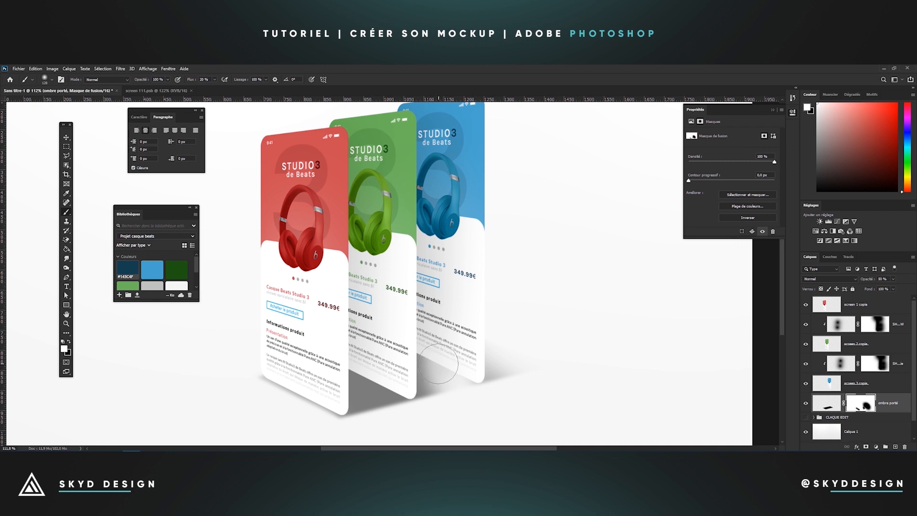
scroll(500, 378, "down", 2)
scroll(478, 376, "up", 3)
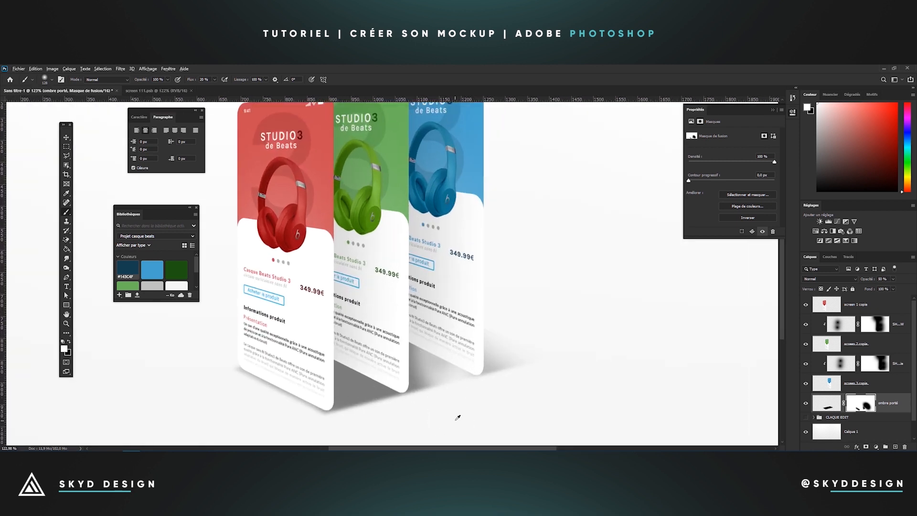
Set the foreground color to pure black (000000) and brush the mask again to soften the shadow between the green and blue screens
key("x")
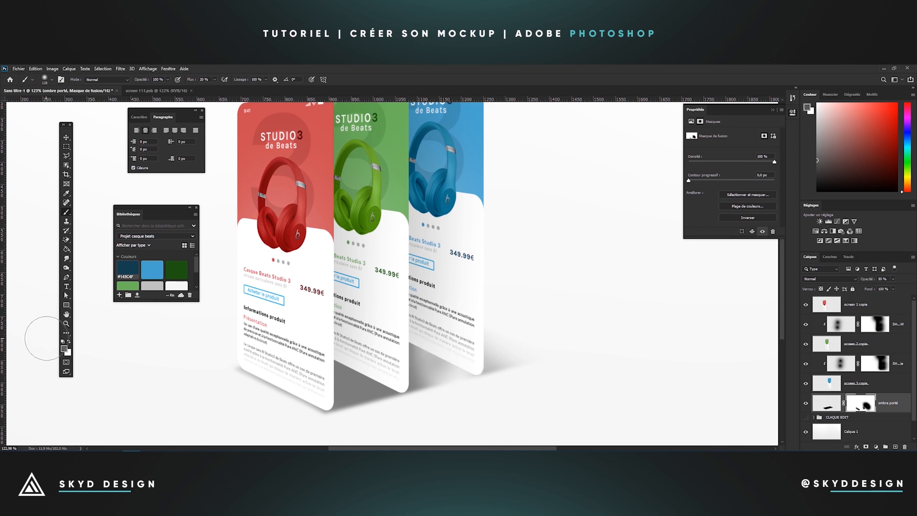
left_click(64, 352)
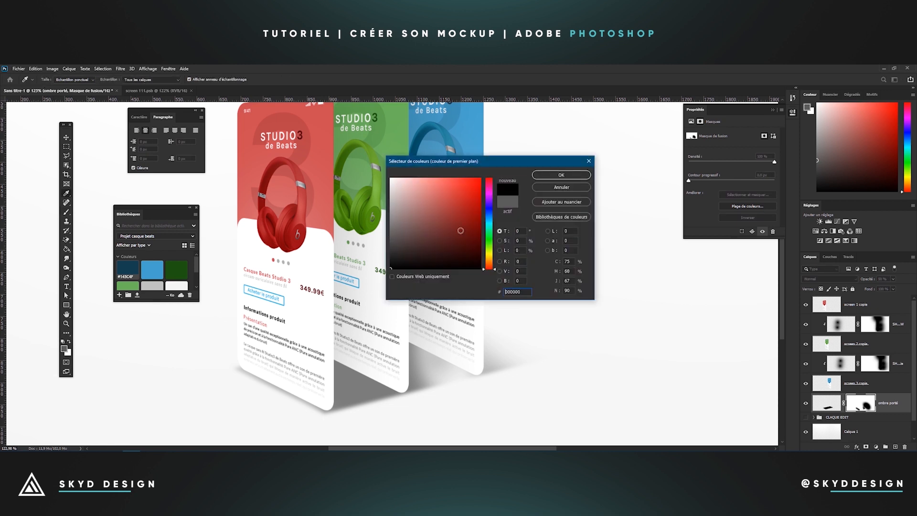
left_click(572, 179)
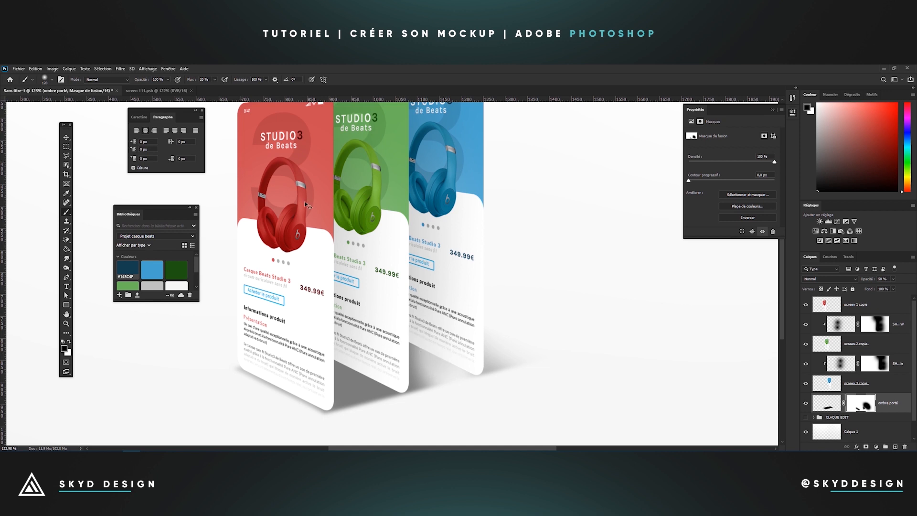
left_click_drag(419, 258, 426, 190)
left_click_drag(443, 359, 449, 354)
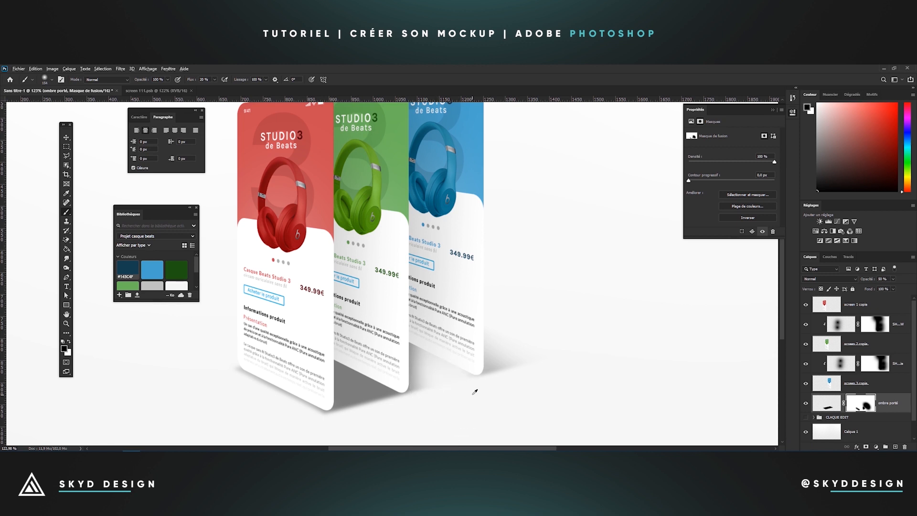
Refine the mask beside the green screen, restoring shadow with white and softening its outer edge with black
scroll(475, 391, "down", 3)
scroll(468, 374, "up", 4)
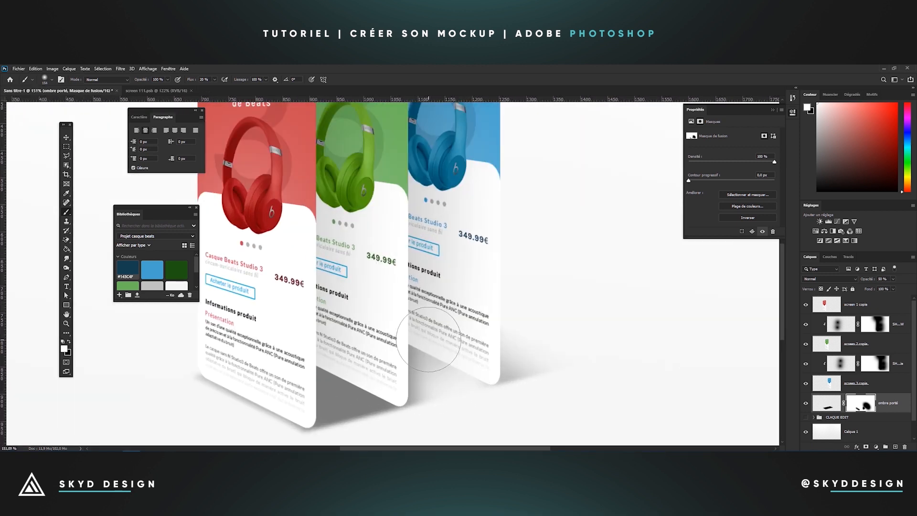
scroll(410, 351, "down", 4)
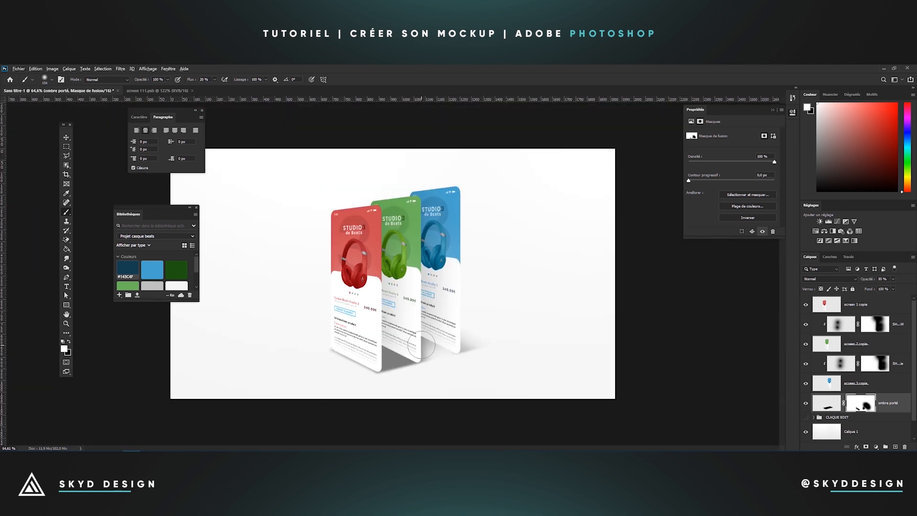
scroll(462, 401, "down", 2)
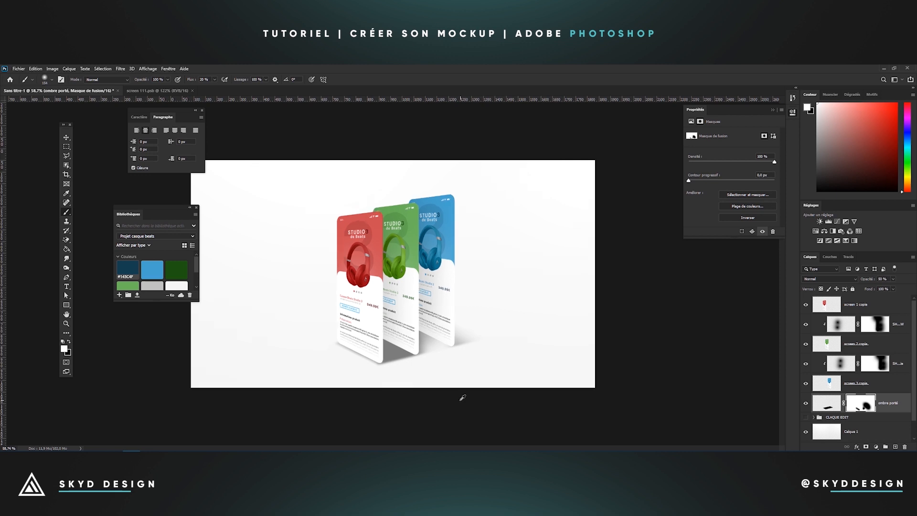
scroll(447, 371, "up", 4)
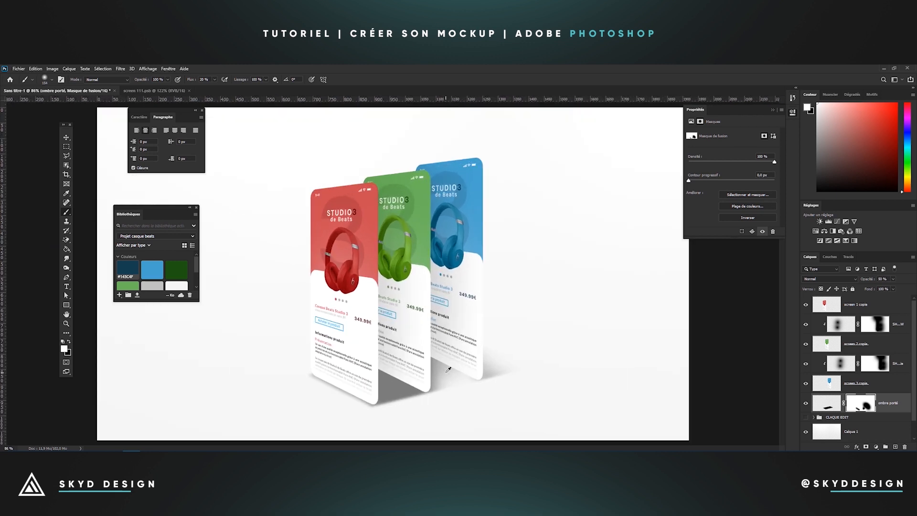
scroll(462, 379, "up", 3)
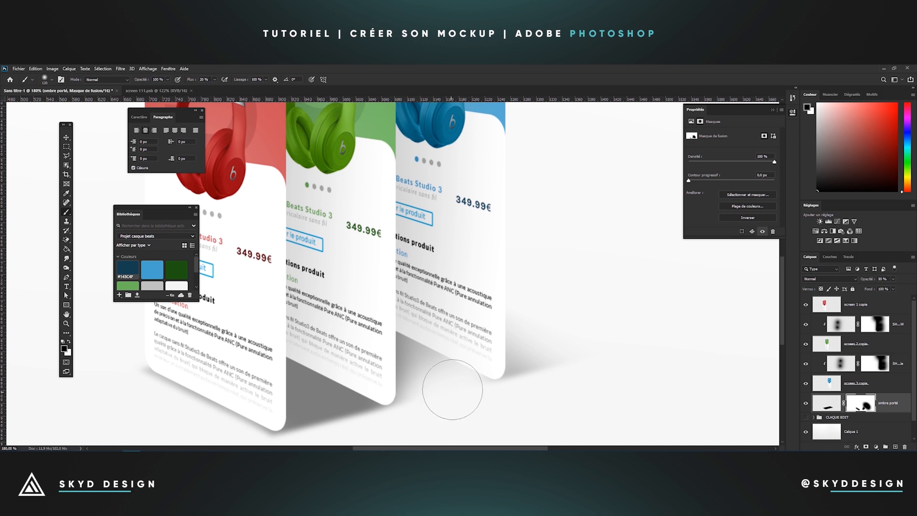
Paint black on the mask with soft brushes of varying size to fade the floor shadow between the red and green screens
scroll(470, 356, "down", 3)
scroll(414, 379, "up", 3)
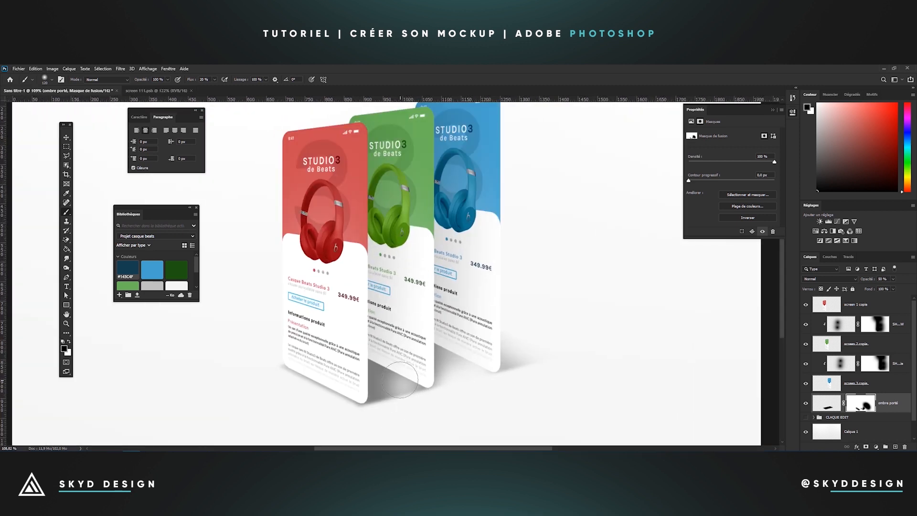
mouse_move(398, 383)
left_mouse_down()
mouse_move(411, 382)
mouse_move(406, 405)
mouse_move(399, 391)
left_mouse_up()
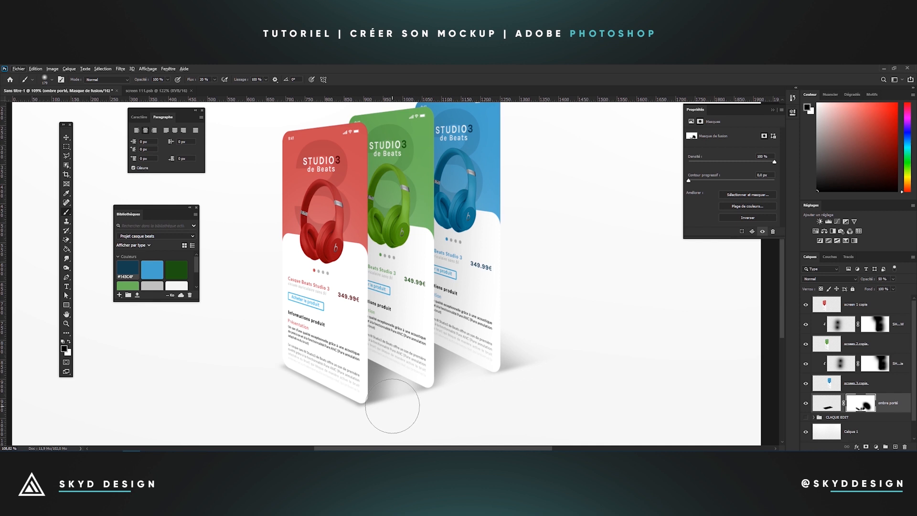
scroll(407, 403, "up", 2)
mouse_move(406, 404)
left_mouse_down()
mouse_move(387, 402)
mouse_move(426, 394)
left_mouse_up()
scroll(387, 403, "up", 3)
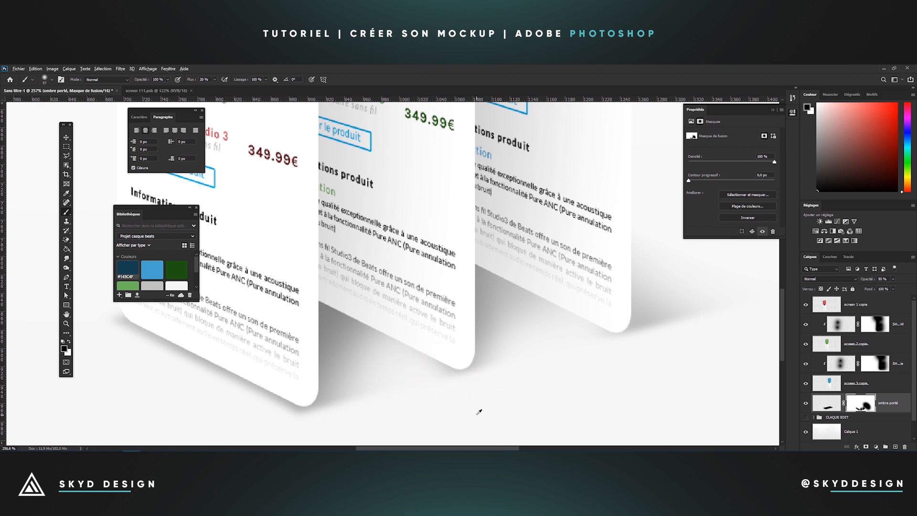
scroll(479, 409, "down", 3)
left_click_drag(498, 381, 492, 380)
scroll(487, 377, "up", 3)
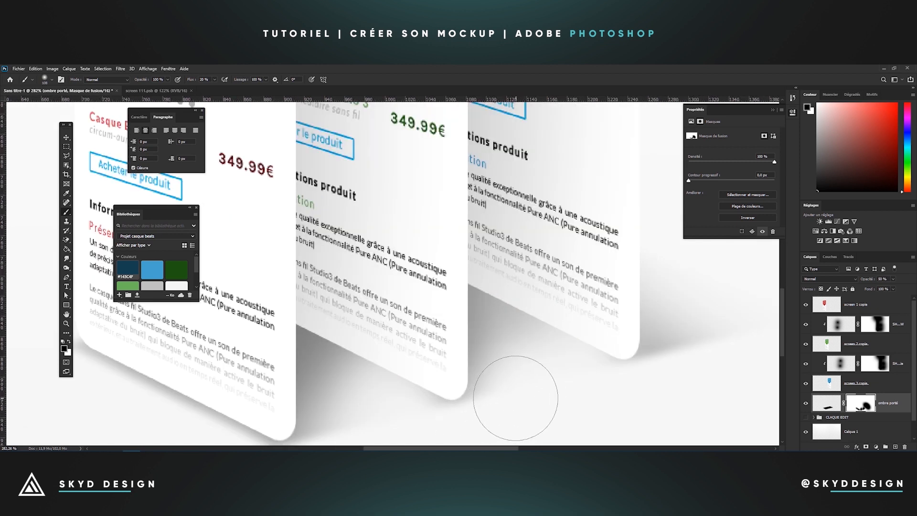
Paint black on the mask along the red screen's lower edge and front corner with a small soft brush to thin its floor shadow
scroll(523, 387, "down", 6)
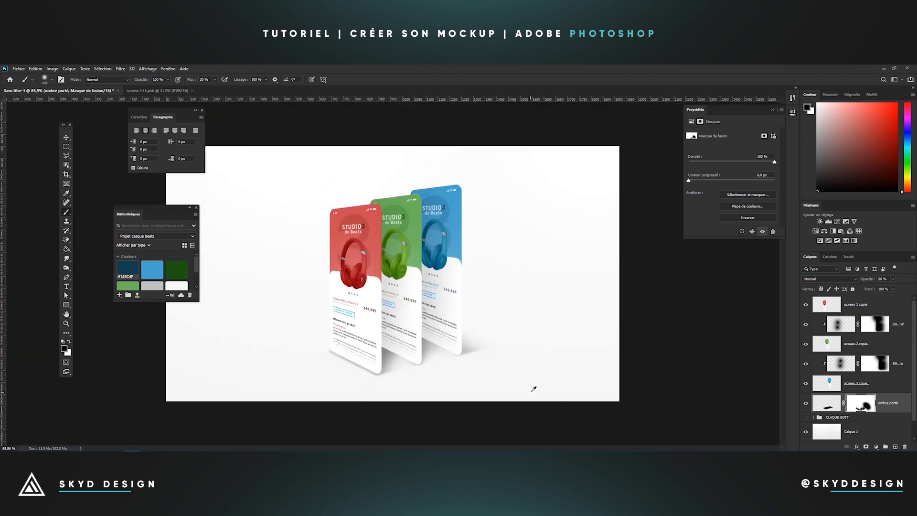
scroll(527, 376, "down", 1)
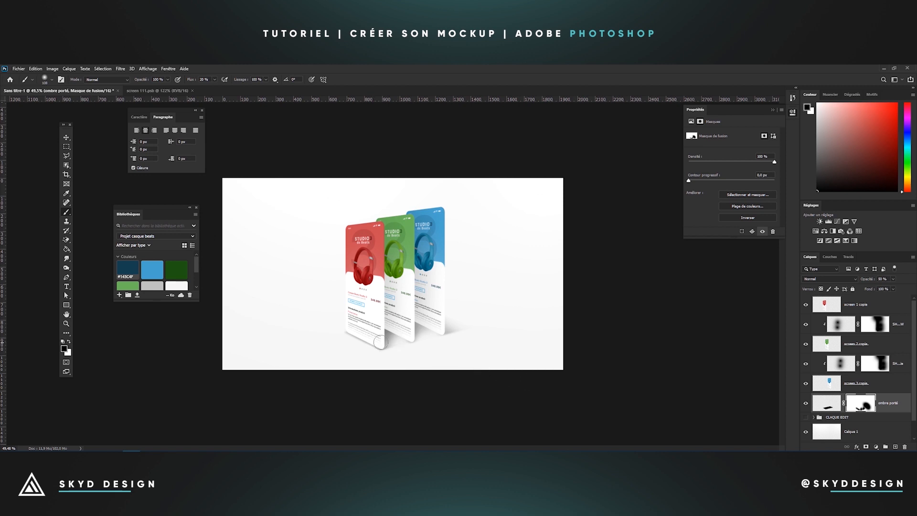
scroll(408, 347, "up", 2)
scroll(292, 388, "up", 3)
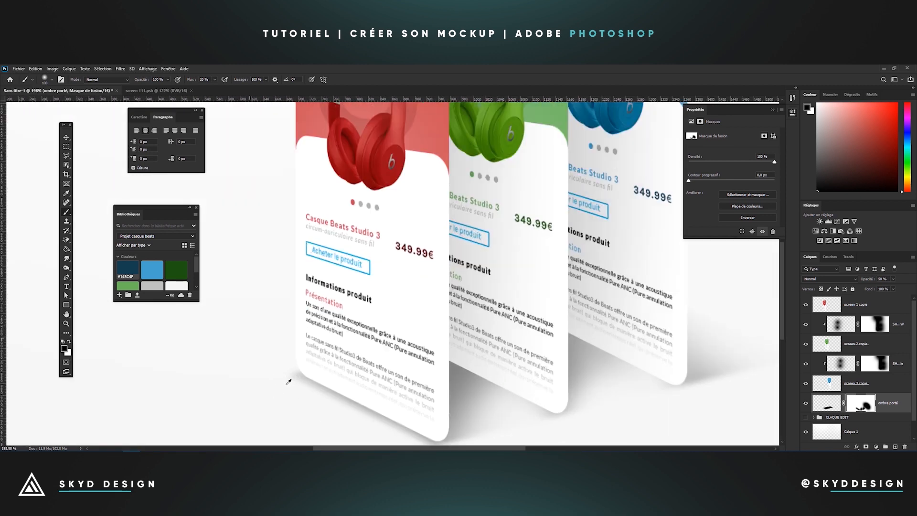
left_click_drag(282, 377, 274, 377)
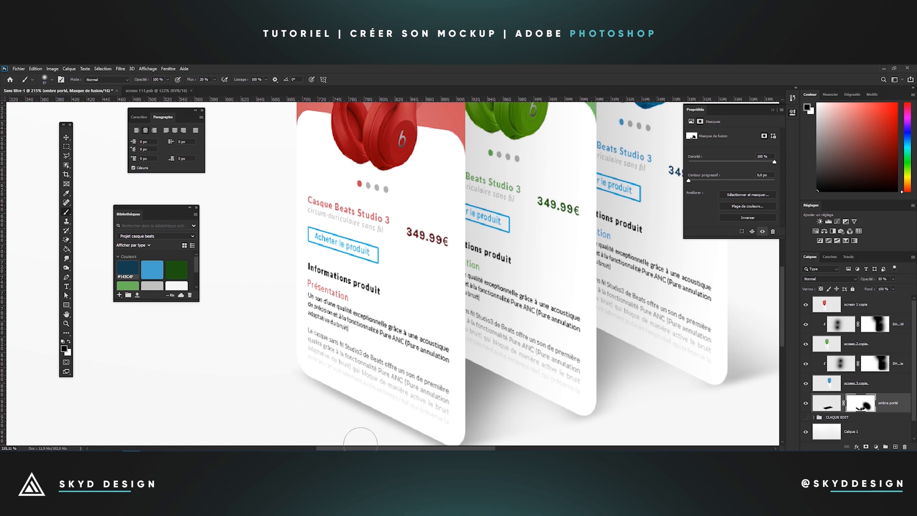
scroll(342, 428, "down", 2)
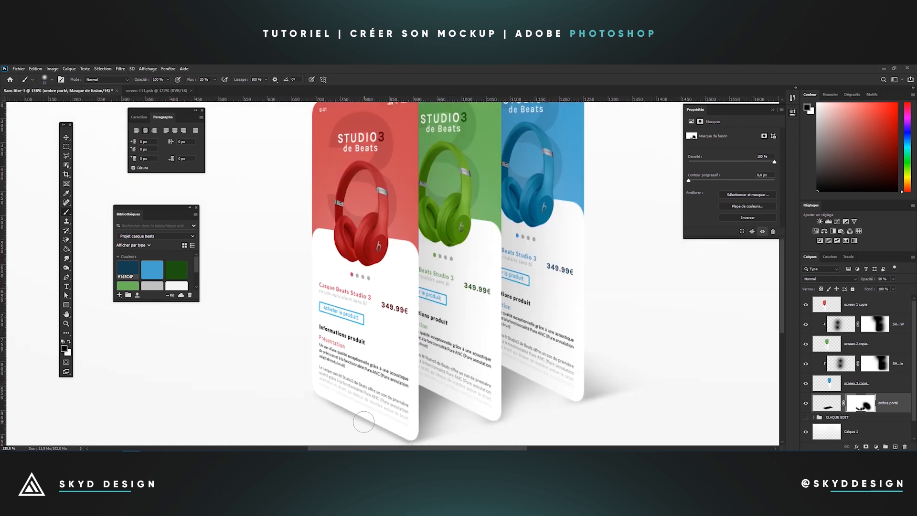
scroll(303, 415, "down", 1)
left_click_drag(311, 415, 325, 422)
scroll(316, 407, "up", 2)
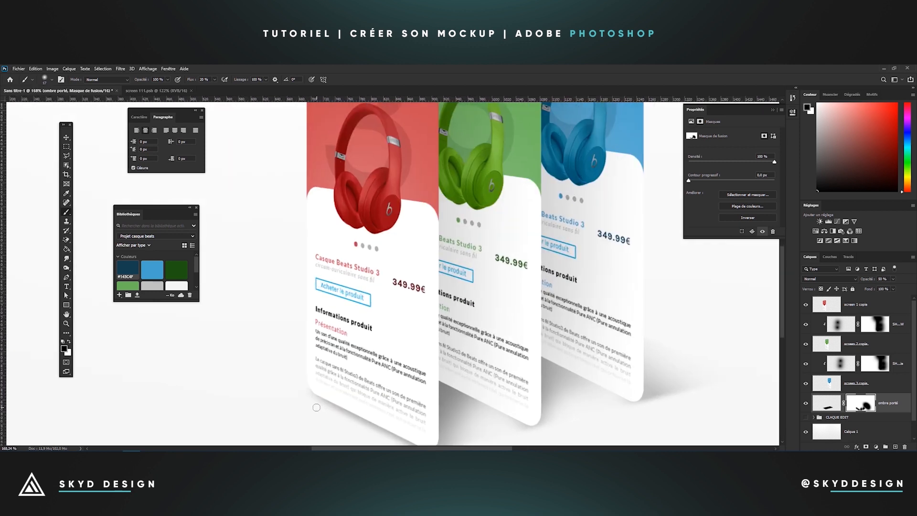
mouse_move(346, 393)
left_mouse_down()
mouse_move(360, 324)
mouse_move(449, 390)
left_mouse_up()
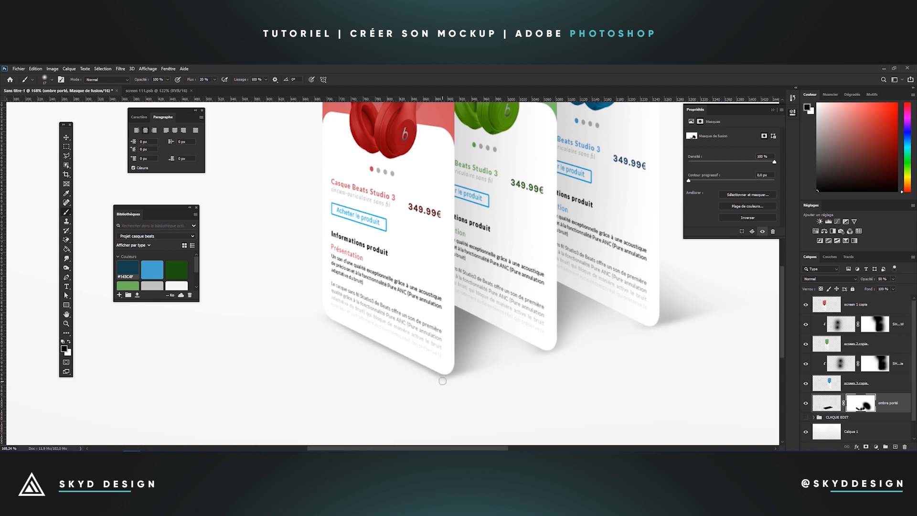
mouse_move(441, 380)
left_mouse_down()
mouse_move(446, 388)
mouse_move(468, 381)
left_mouse_up()
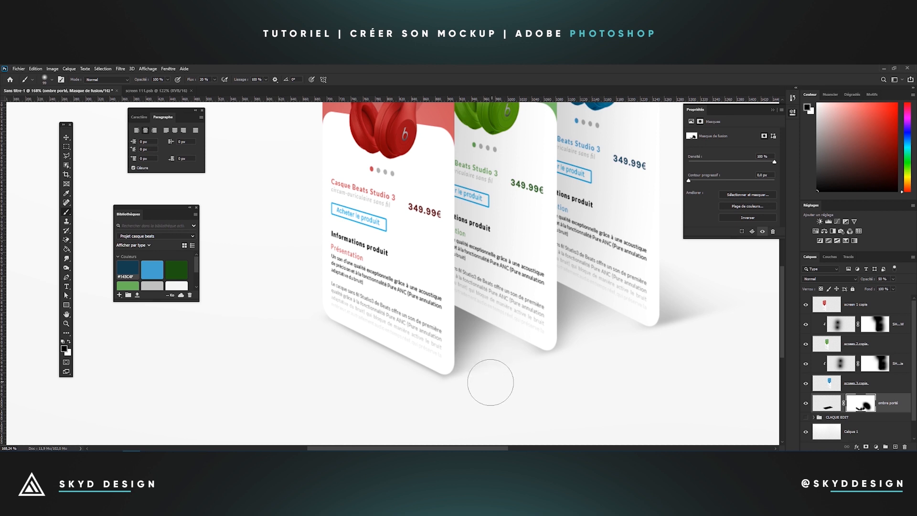
Review the faded shadow across the whole composition and set the "ombre porté" layer's opacity to 40%
scroll(484, 417, "down", 5)
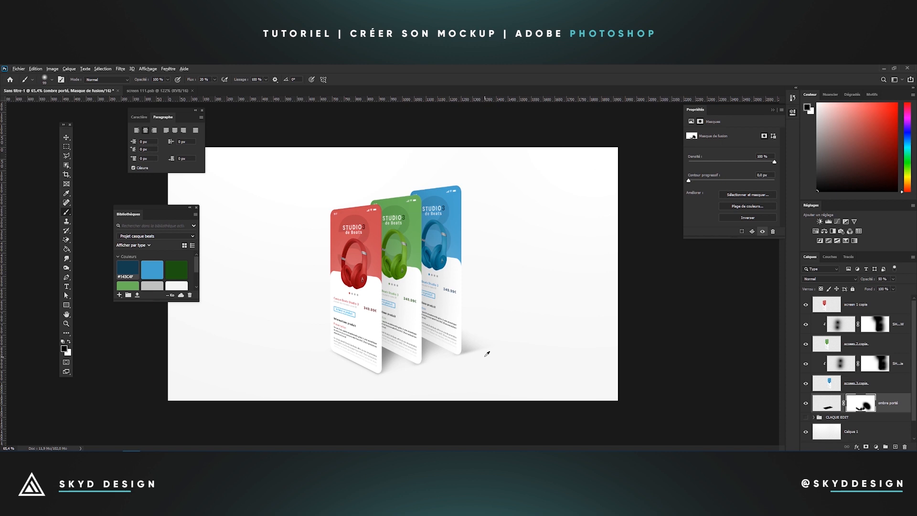
scroll(460, 334, "down", 2)
scroll(381, 309, "up", 1)
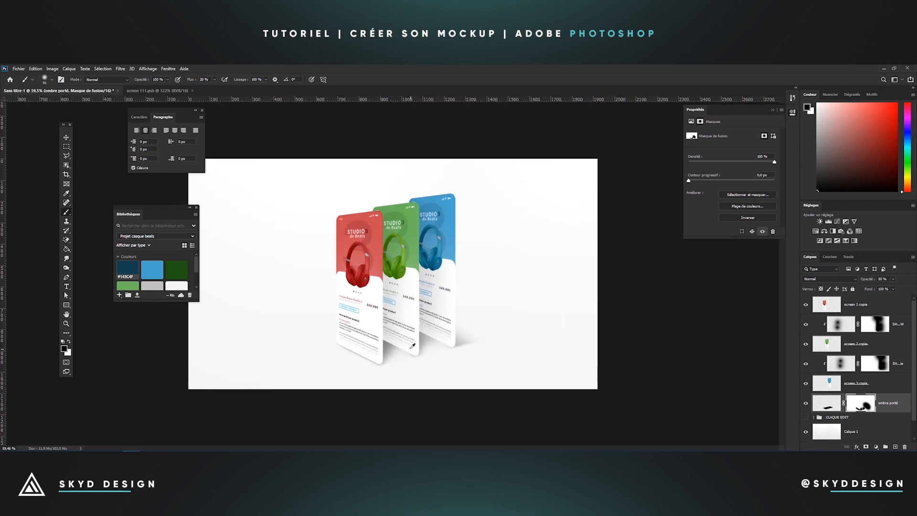
left_click_drag(388, 344, 407, 343, "alt")
scroll(446, 377, "down", 1)
scroll(384, 318, "up", 1)
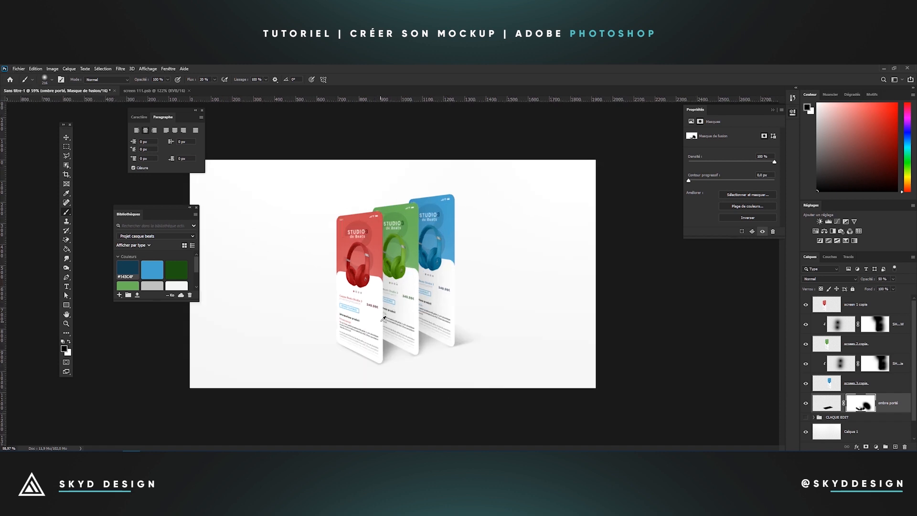
scroll(383, 318, "up", 1)
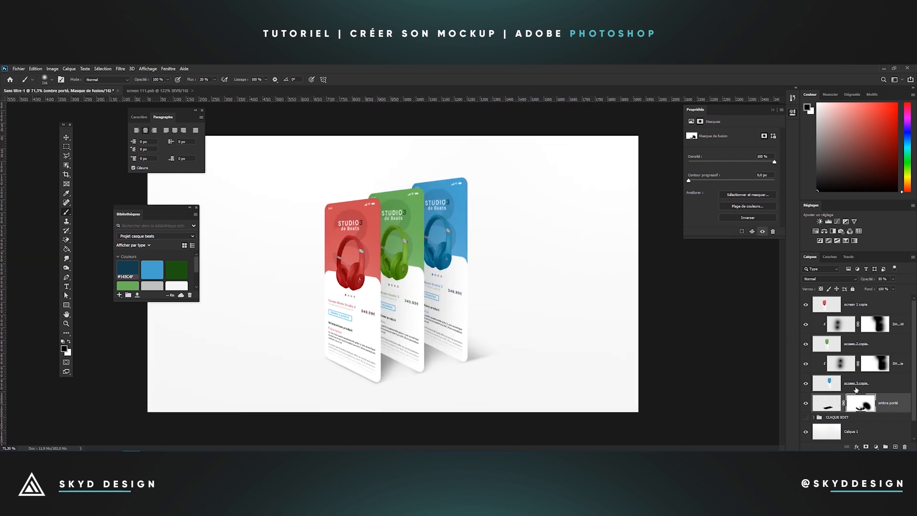
type("0")
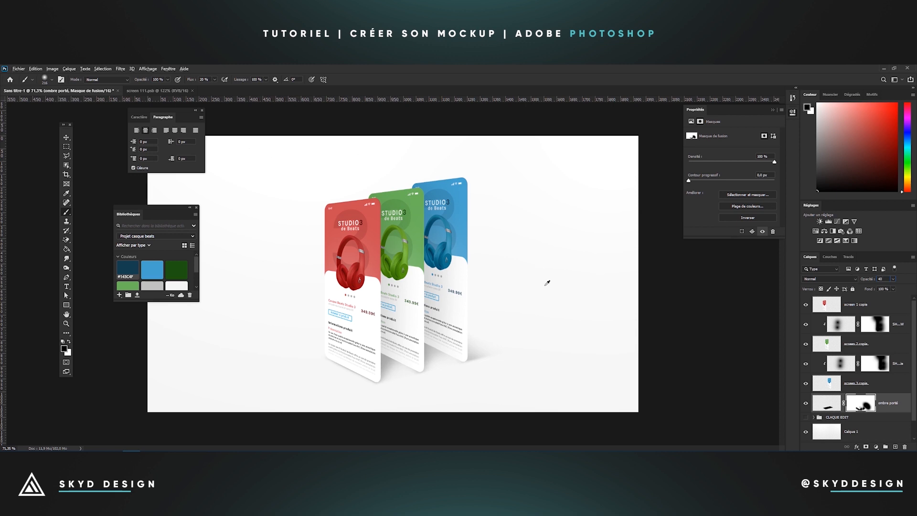
Paint black on the "ombre porté" mask along the red screen's lower edge with a small soft brush, then review the whole composition
left_click(66, 137)
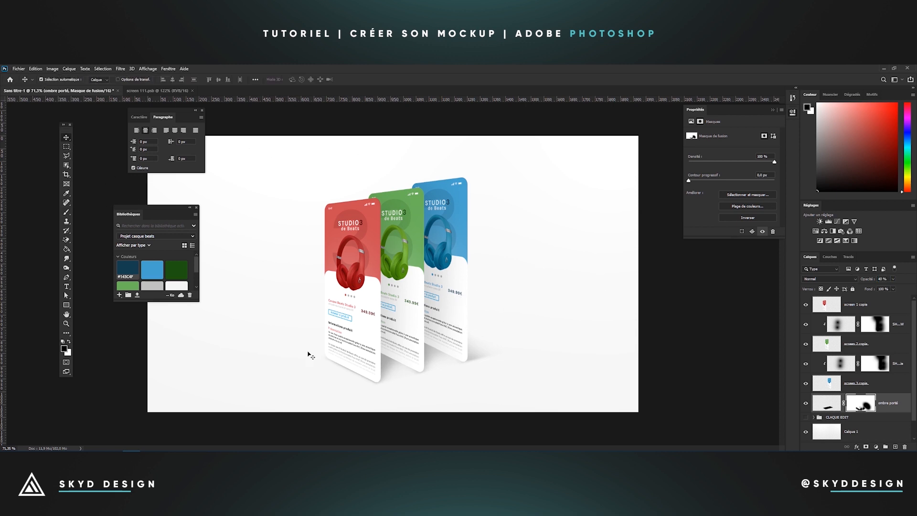
scroll(337, 371, "up", 5)
scroll(307, 394, "up", 3)
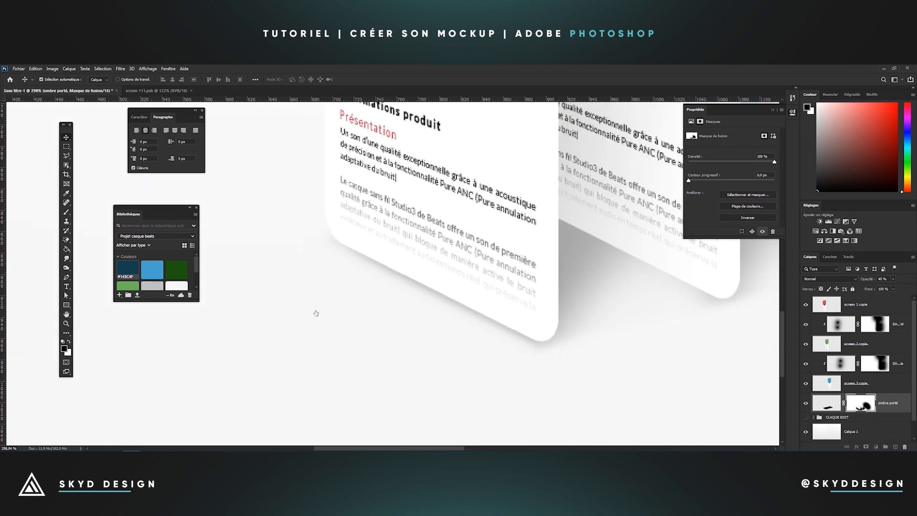
key("b")
right_click(365, 270, "alt")
left_click_drag(335, 269, 274, 262)
mouse_move(342, 248)
left_mouse_down()
mouse_move(329, 252)
mouse_move(558, 353)
left_mouse_up()
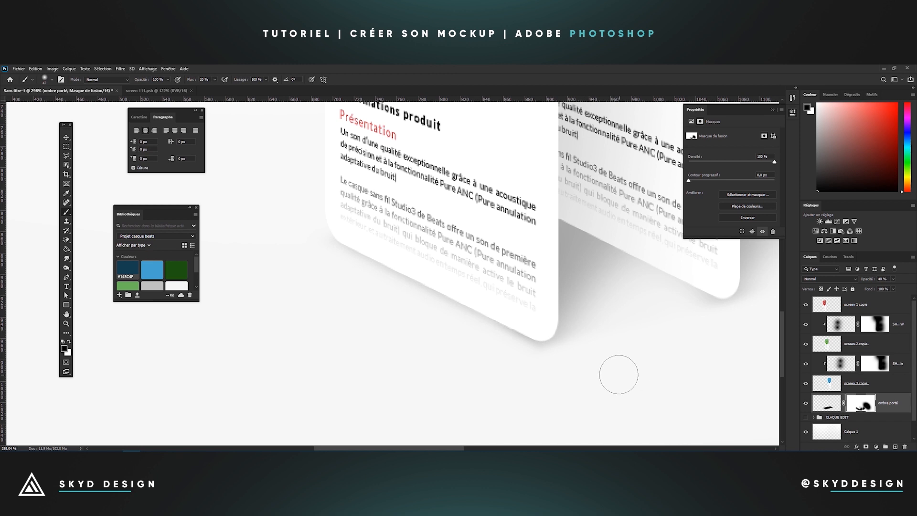
scroll(574, 359, "down", 6)
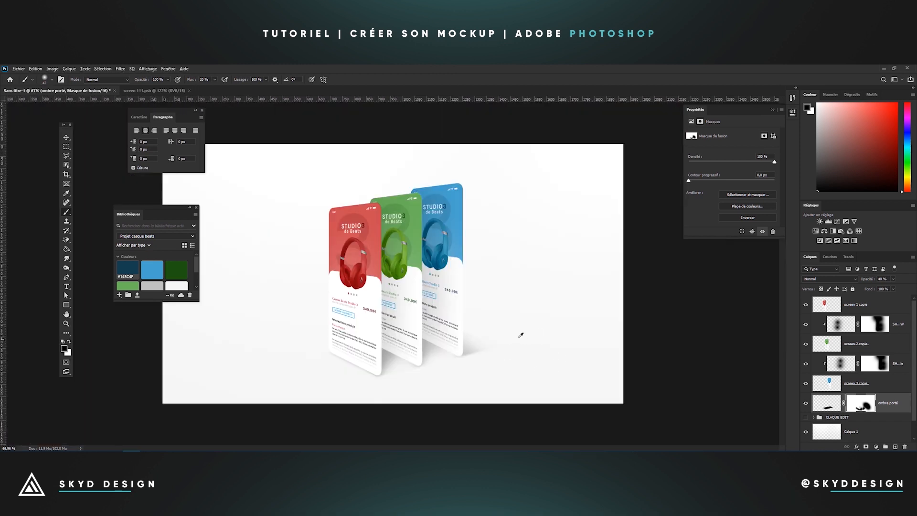
scroll(521, 335, "down", 1)
scroll(495, 323, "down", 1)
scroll(454, 327, "up", 1)
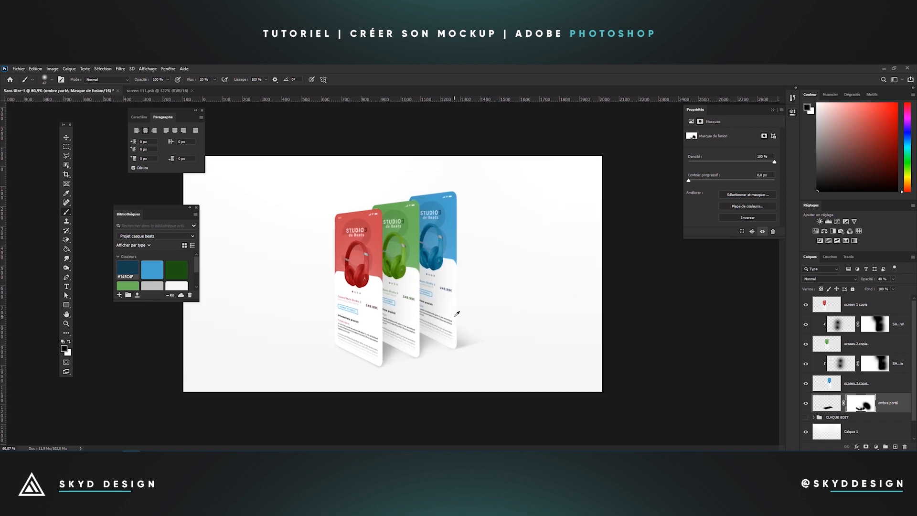
scroll(456, 313, "up", 1)
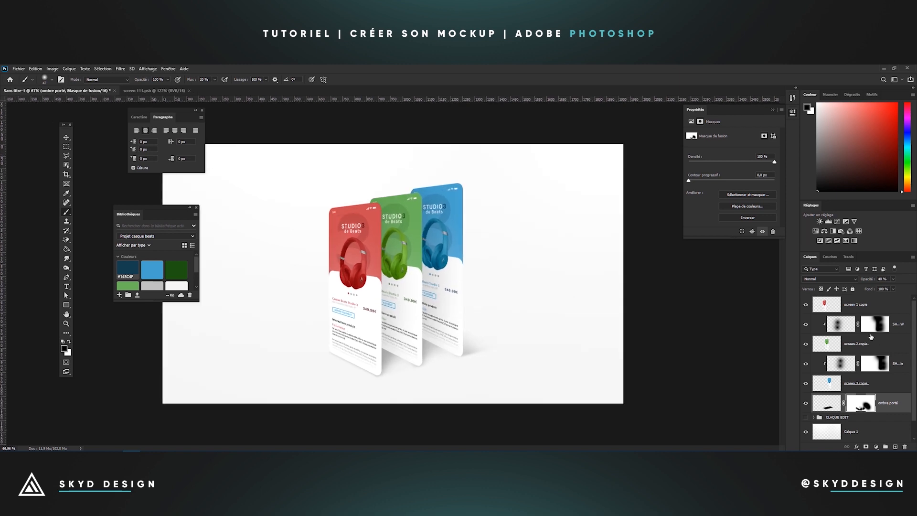
Group all layers from "screen 1 copie" down to "ombre porté"
left_click(865, 306)
scroll(840, 363, "down", 1)
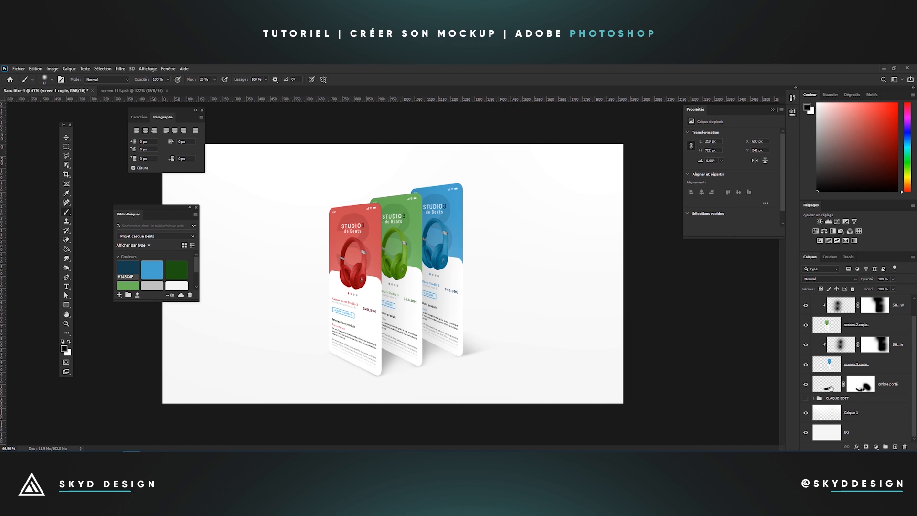
left_click(831, 387, "shift")
key("ctrl+g")
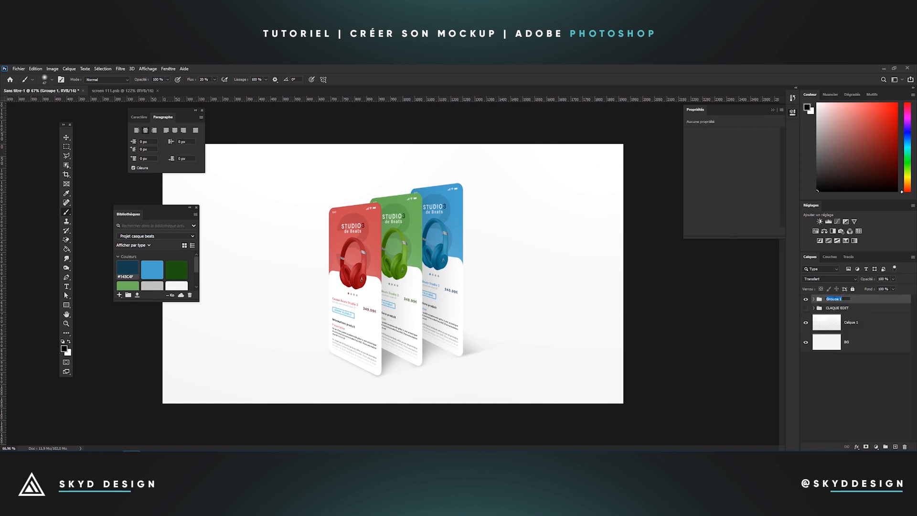
Name the new group "CASQUE EFFET" and rename the background's "Calque 1" layer "Light"
type("C")
key("Tab")
type("SQ")
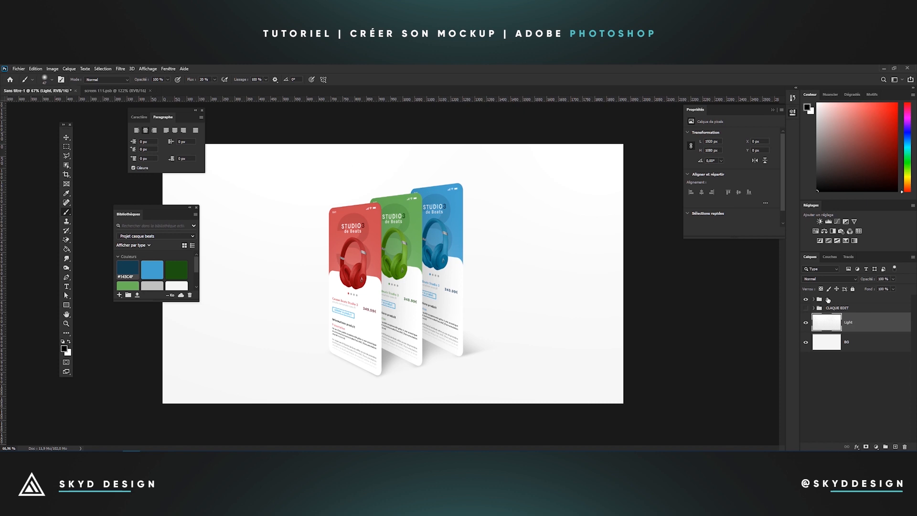
double_click(827, 299)
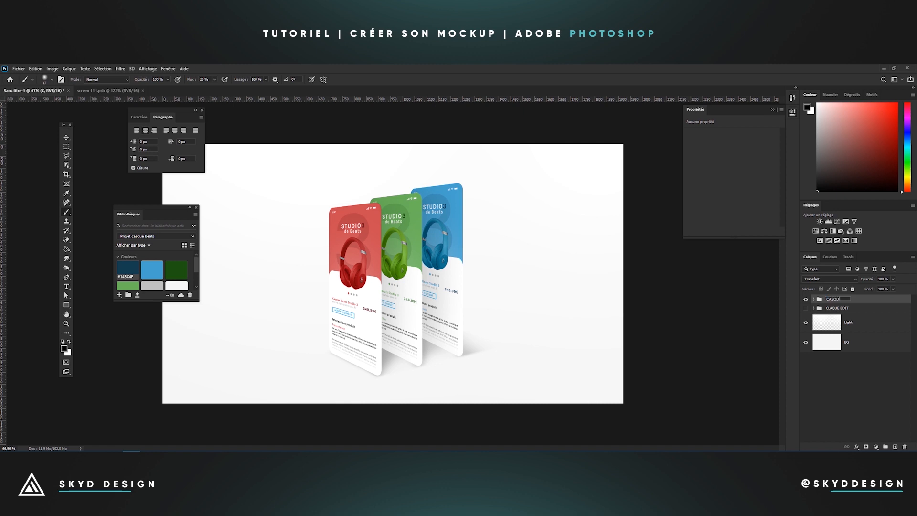
key("Return")
left_click(806, 300)
left_click(806, 300)
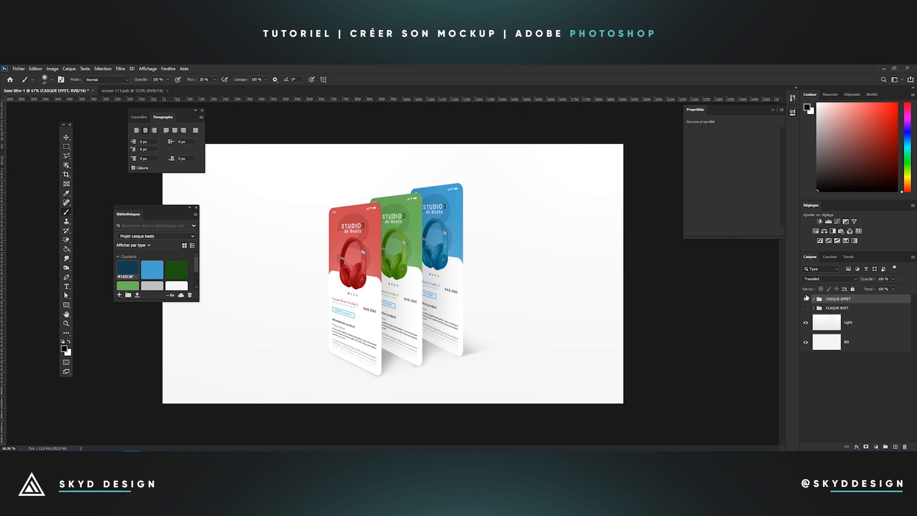
scroll(346, 304, "down", 2)
scroll(347, 280, "up", 1)
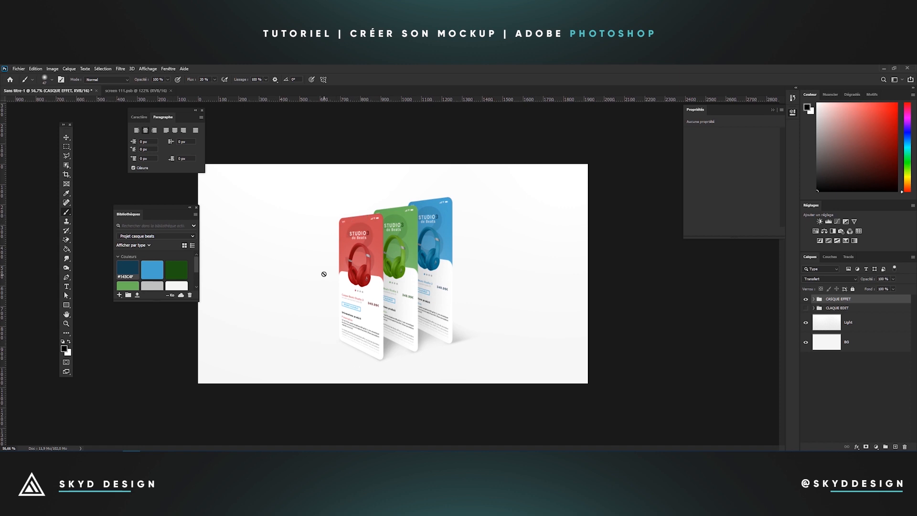
left_click(806, 299)
left_click(806, 300)
Create a new layer above the "CASQUE EFFET" group and clip it to the group
key("ctrl+shift+n")
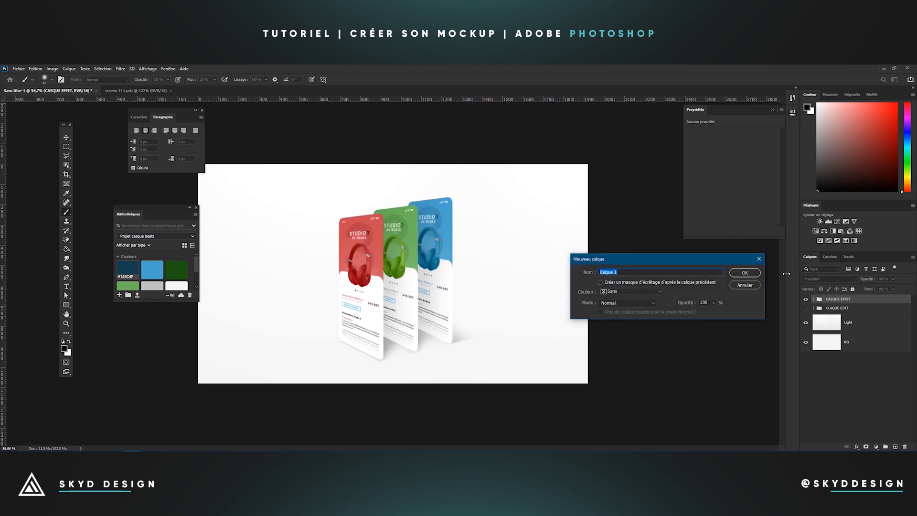
left_click(745, 272)
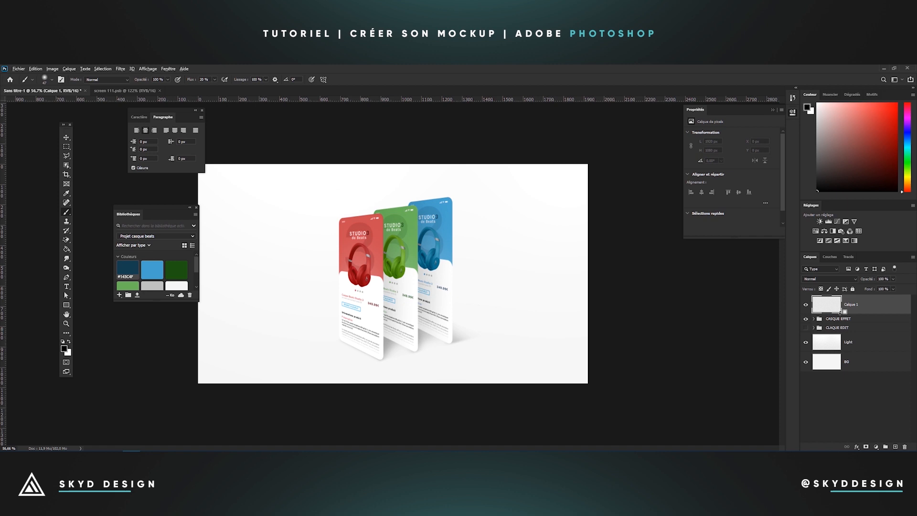
left_click(840, 315, "alt")
Paint white over the tops of the screens with a very large soft brush at 100% flow, and set the layer's opacity to 42%
key("x")
left_click_drag(416, 239, 498, 230)
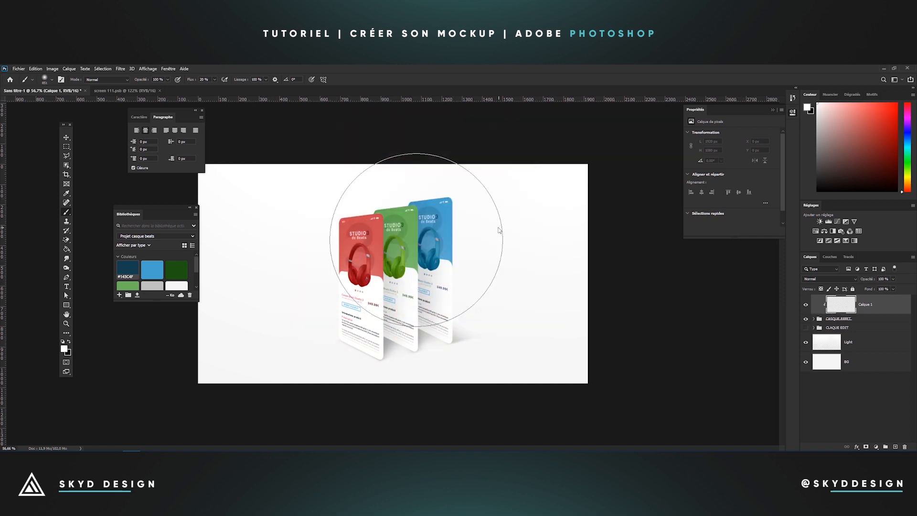
scroll(496, 230, "down", 5)
left_click_drag(401, 233, 420, 241)
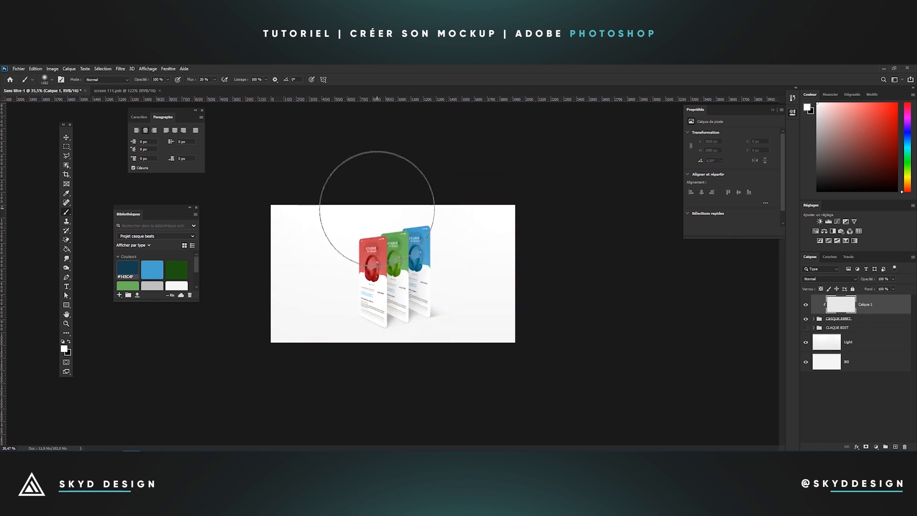
left_click(375, 186)
key("ctrl+z")
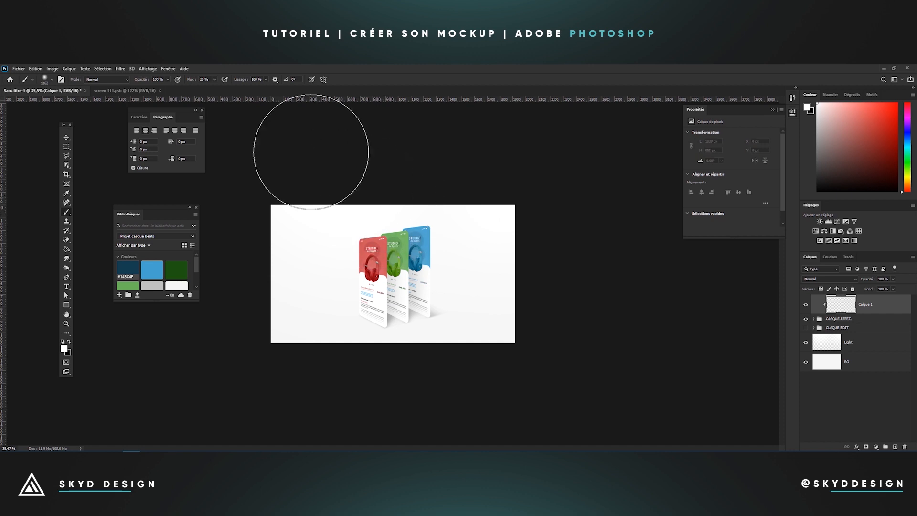
left_click_drag(191, 80, 278, 86)
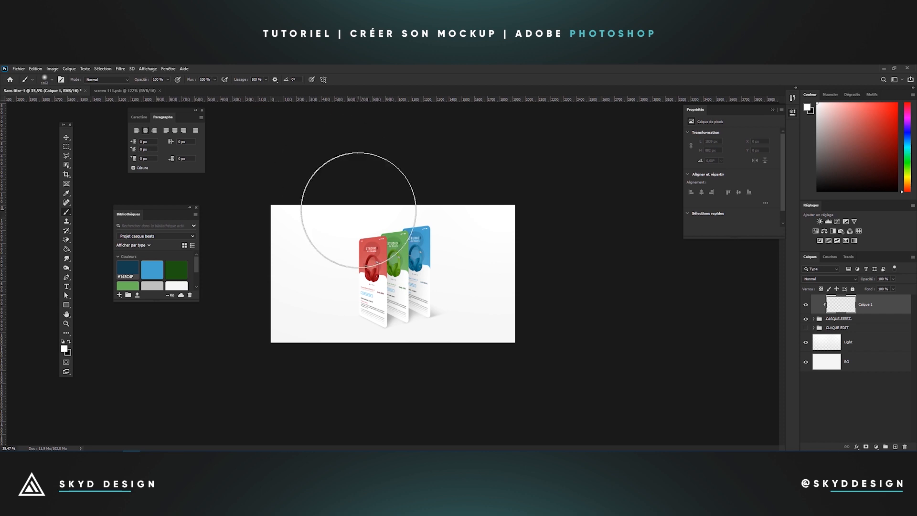
left_click(383, 198)
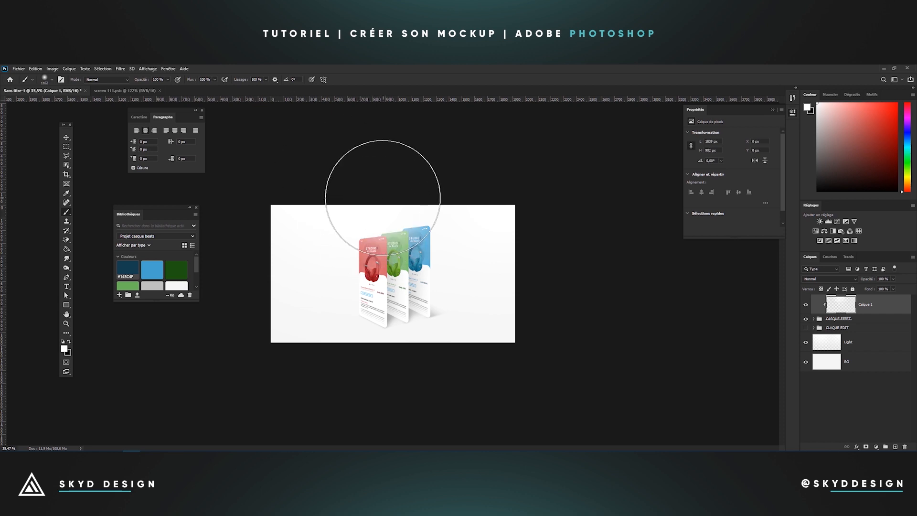
left_click(383, 197)
left_click(383, 198)
scroll(394, 274, "up", 5)
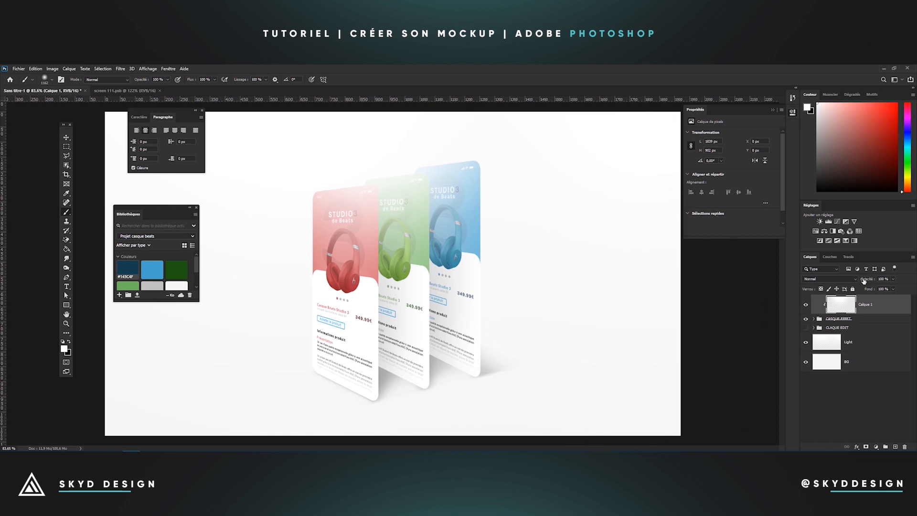
left_click_drag(868, 283, 848, 286)
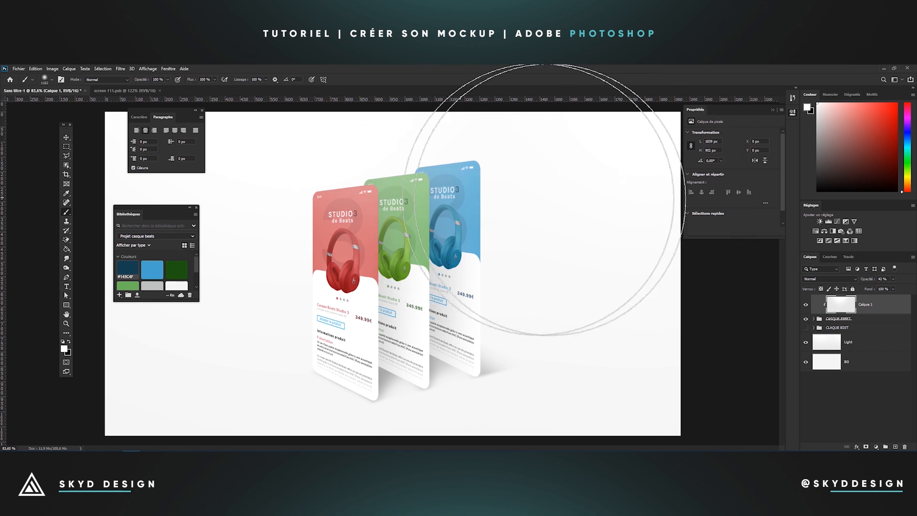
Add a mask to the white light layer and paint black across the middle of the screens with a large soft brush
left_click(866, 446)
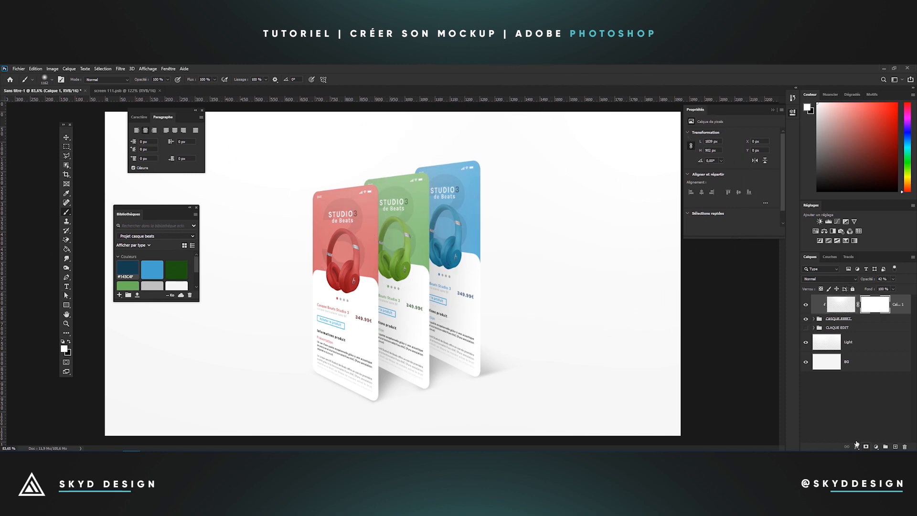
key("x")
left_click_drag(331, 294, 492, 276)
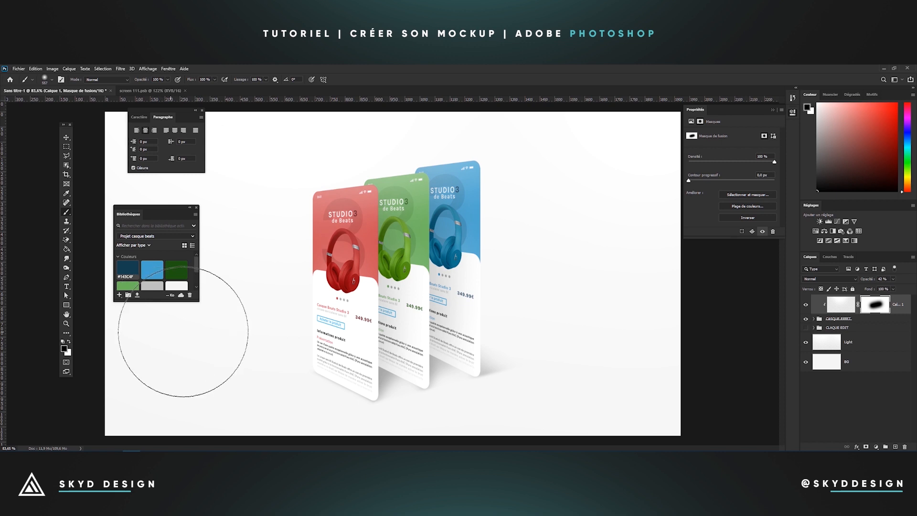
Compare the composition with and without the white light layer, and set its opacity to 30%
scroll(393, 274, "down", 4)
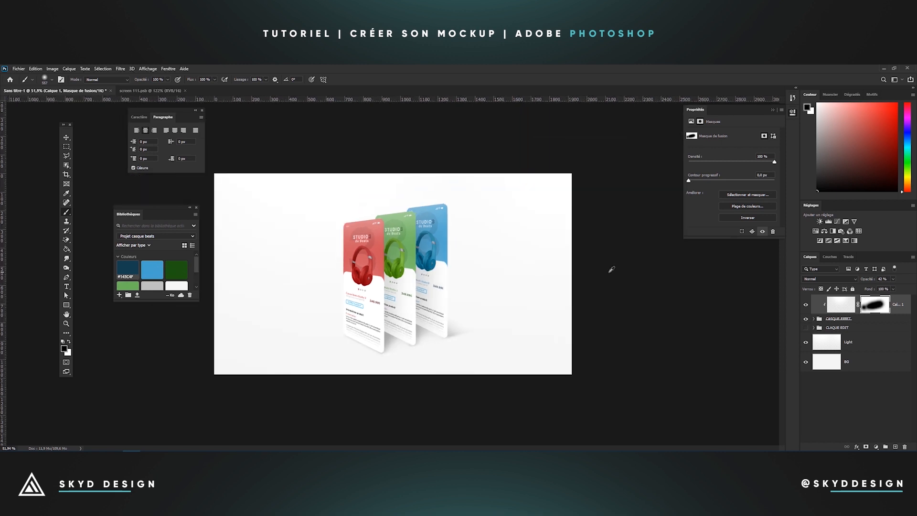
left_click(806, 305)
left_click(806, 306)
left_click(805, 306)
left_click(805, 306)
left_click(805, 306)
left_click(805, 305)
left_click(805, 306)
left_click(805, 306)
key("Tab")
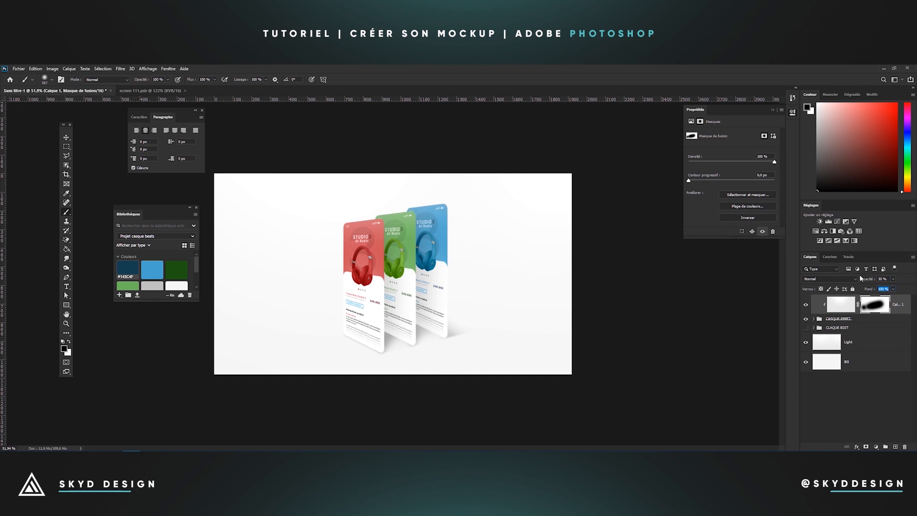
Add another layer clipped to the "CASQUE EFFET" group and paint soft black over the lower part of the screens
left_click(840, 305)
key("ctrl+shift+alt+n")
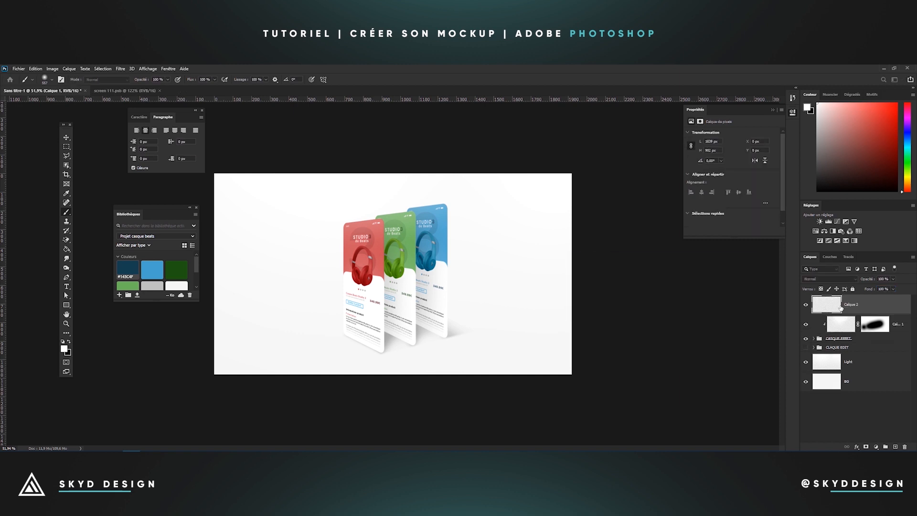
key("ctrl+alt+g")
key("x")
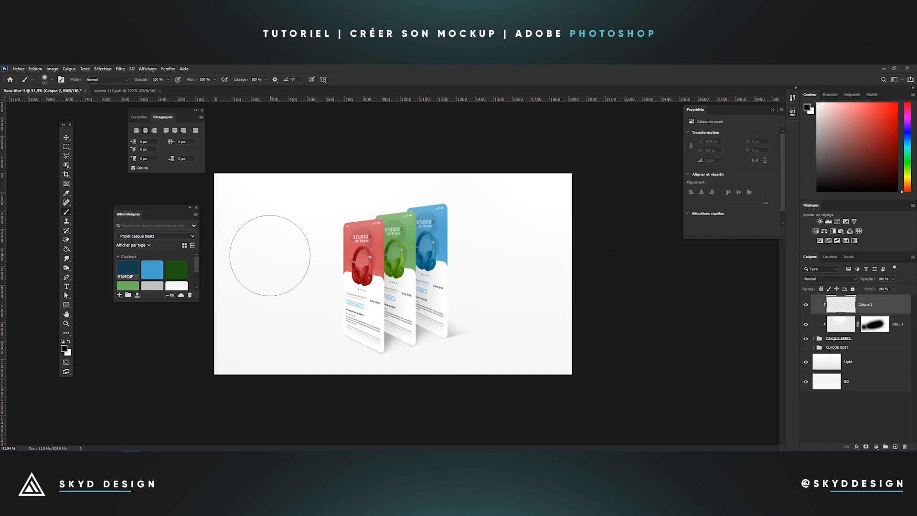
mouse_move(368, 339)
left_mouse_down()
mouse_move(383, 345)
mouse_move(474, 321)
left_mouse_up()
left_click_drag(297, 348, 306, 335)
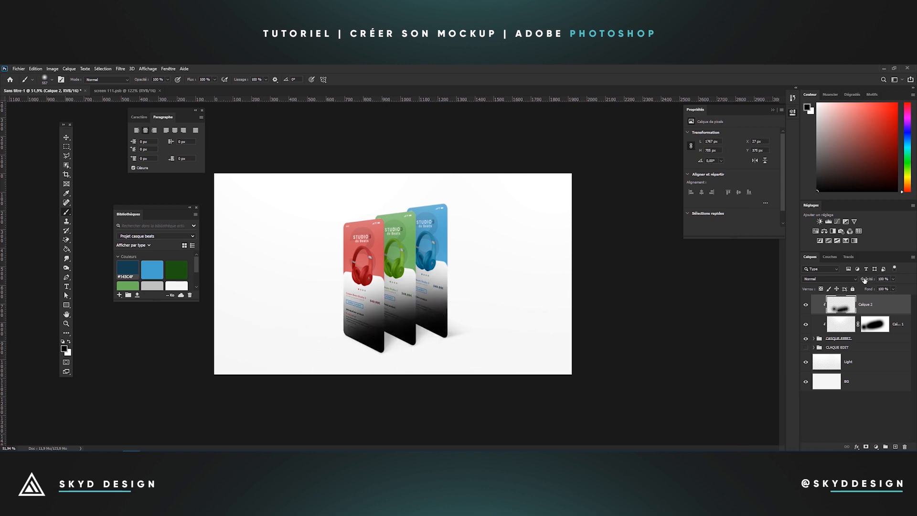
Try the black shading layer at 5% opacity and compare the screens with and without it
left_click_drag(868, 278, 836, 285)
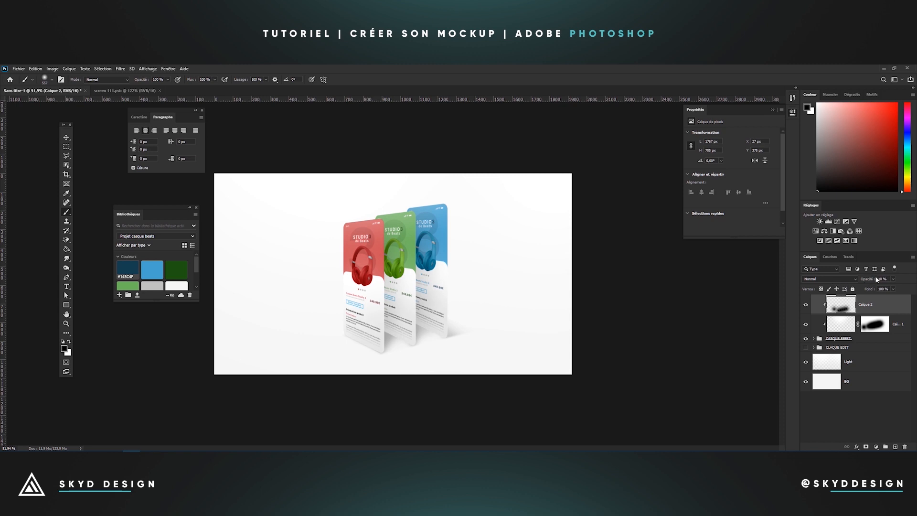
type("5")
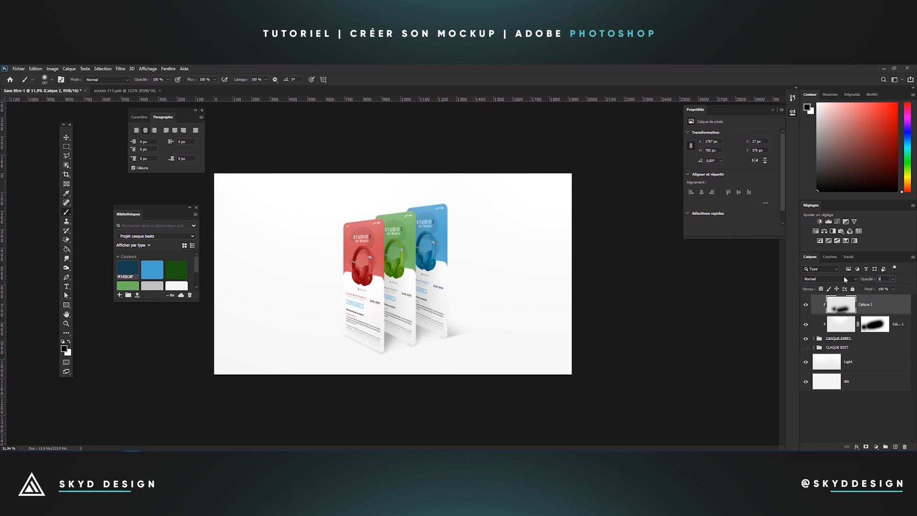
left_click(807, 306)
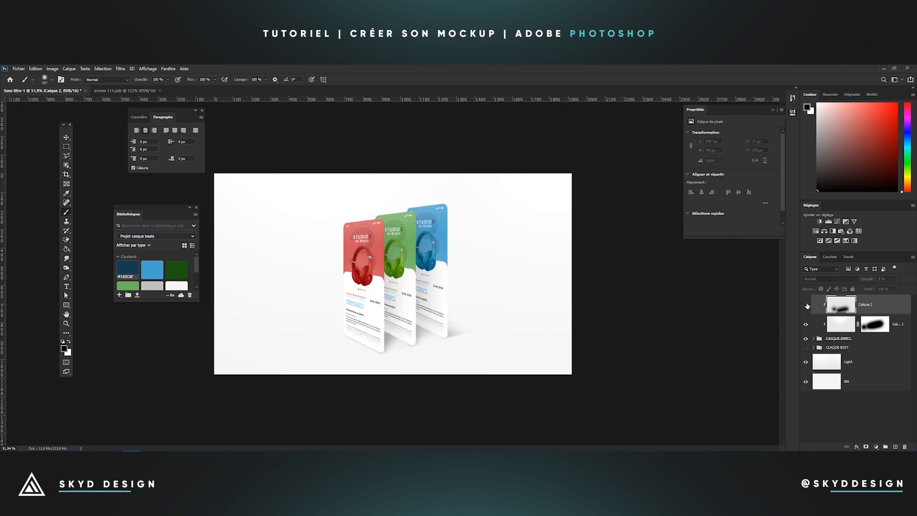
left_click(807, 306)
left_click(806, 306)
left_click(806, 305)
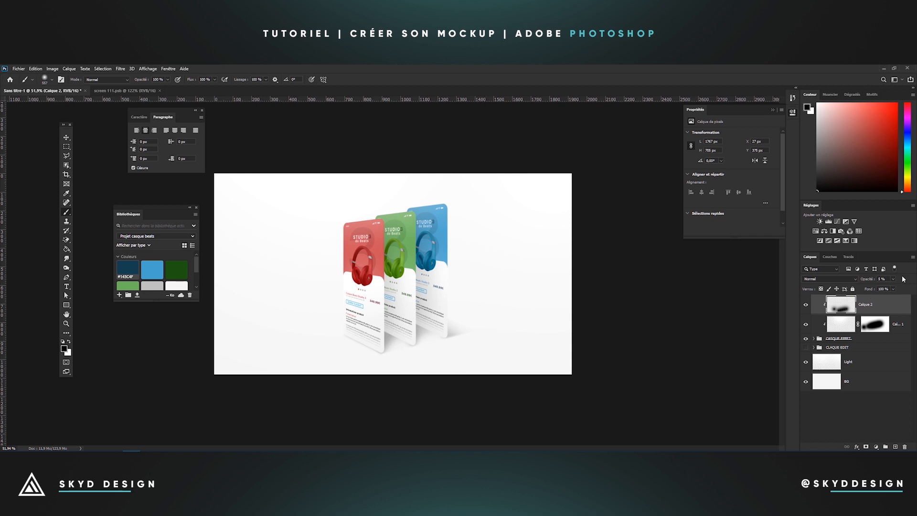
Set the black shading layer's opacity to 2%, compare the screens with and without it, and review the whole mockup
left_click_drag(886, 278, 841, 280)
key("Tab")
left_click(806, 306)
left_click(806, 305)
left_click(806, 305)
left_click(806, 306)
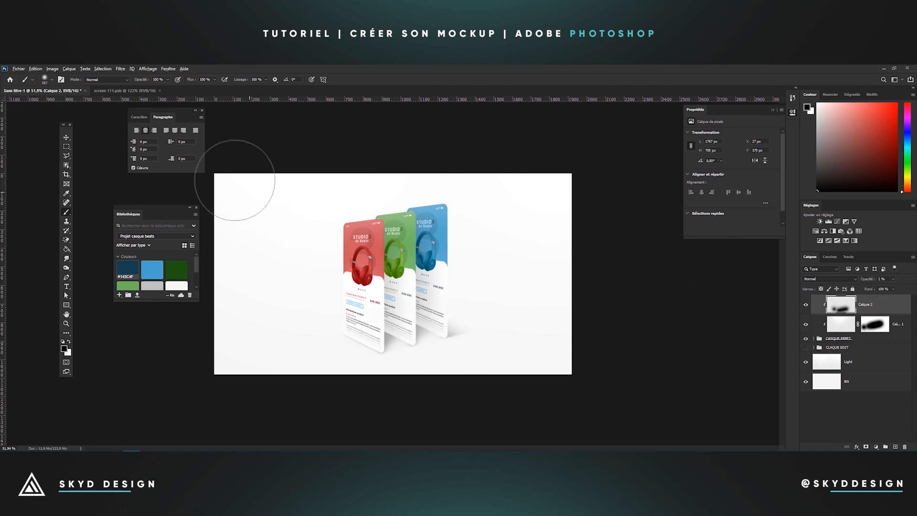
left_click(67, 137)
scroll(441, 271, "up", 3)
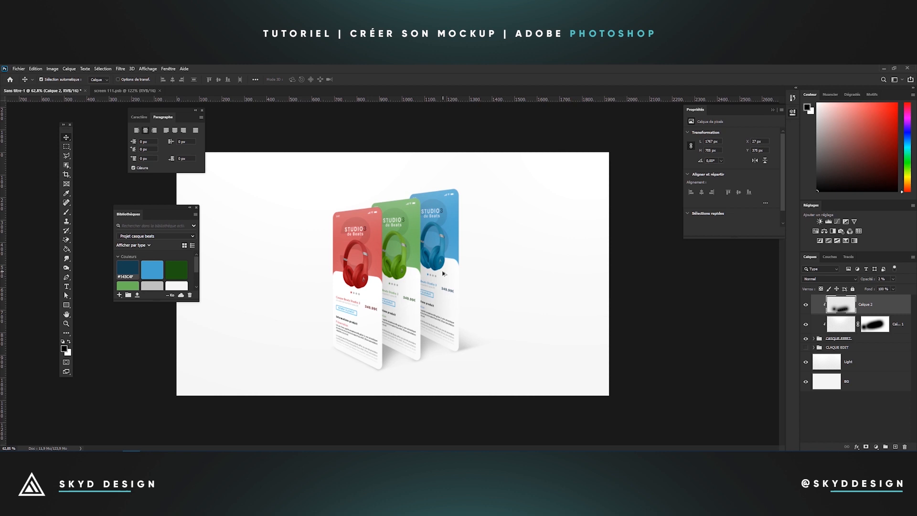
scroll(435, 260, "down", 1)
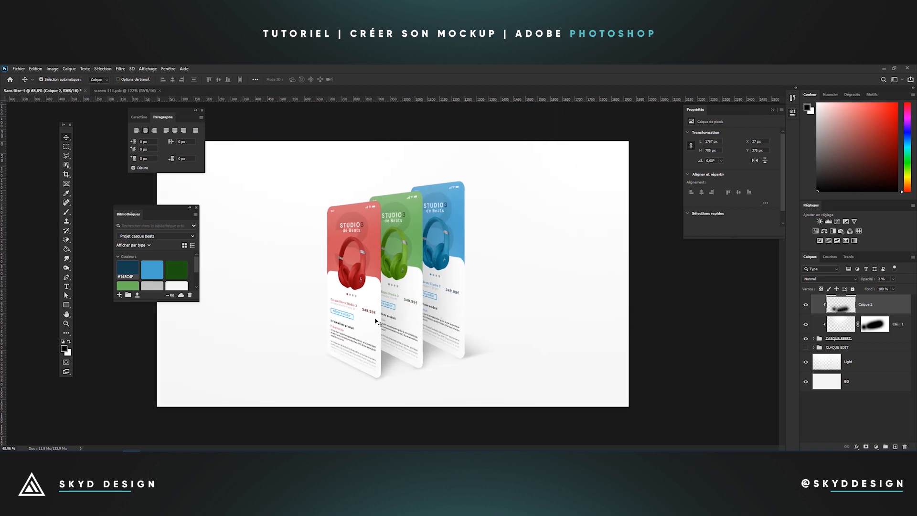
Move the "CASQUE EFFET" group together with its two clipped light and shading layers to the right half of the canvas
scroll(394, 267, "down", 1)
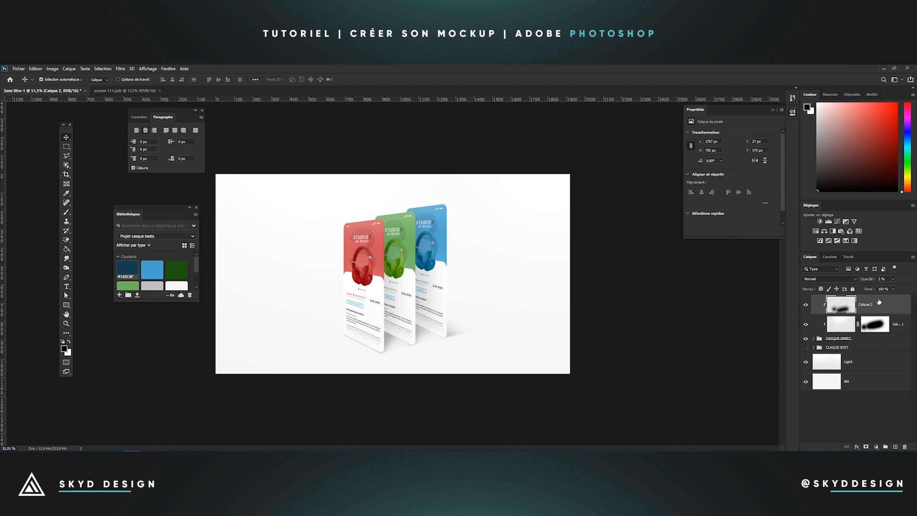
left_click(859, 335, "shift")
key("ctrl+t")
left_click_drag(429, 245, 487, 242)
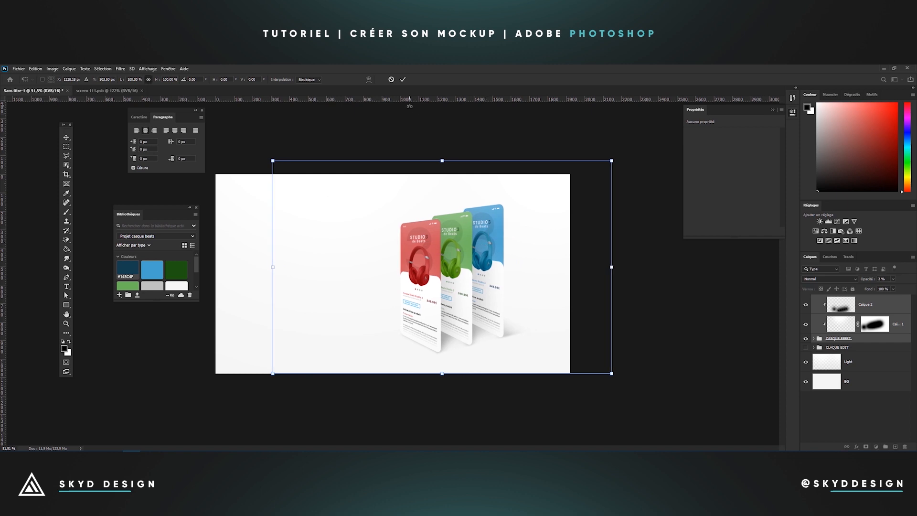
left_click(403, 80)
key("ctrl+0")
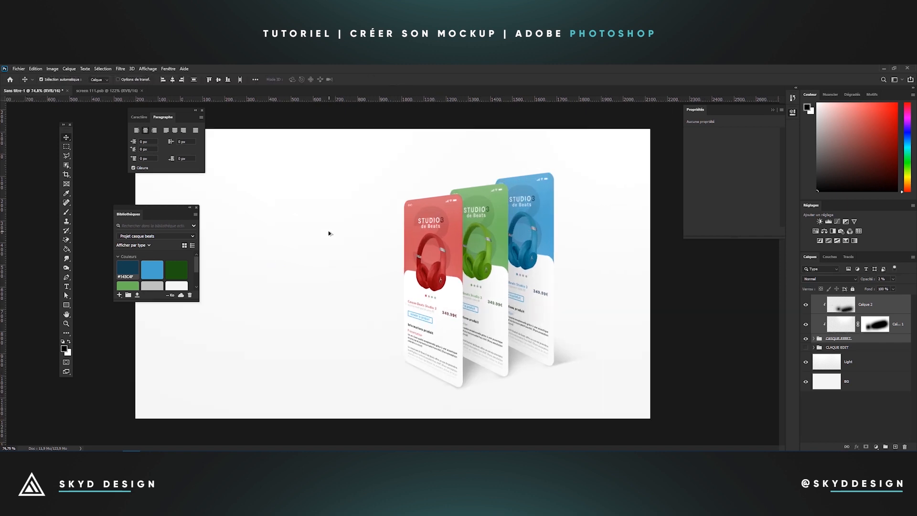
Add the title "FREE MOCKUP STUDIO 3" as separate Karla text layers in the empty left half, with dark red "FREE" and a large red "3"
key("t")
key("ctrl+minus")
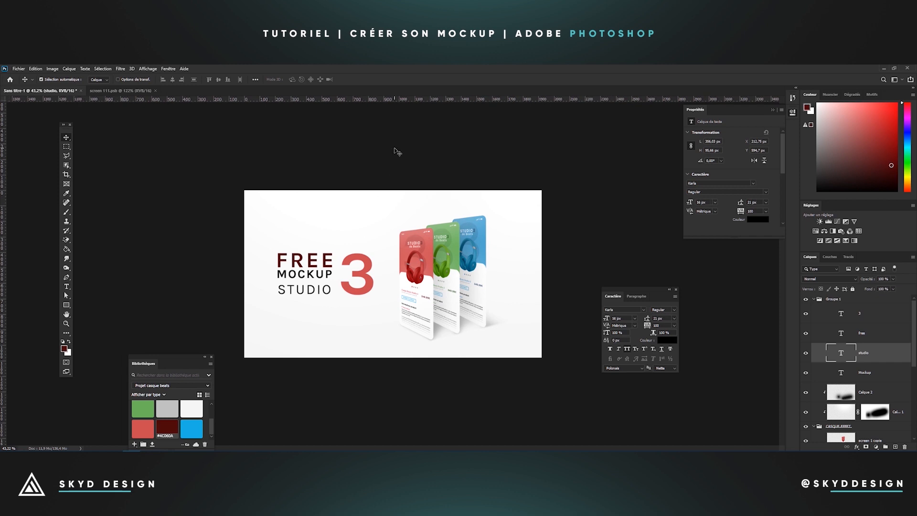
left_click(398, 152)
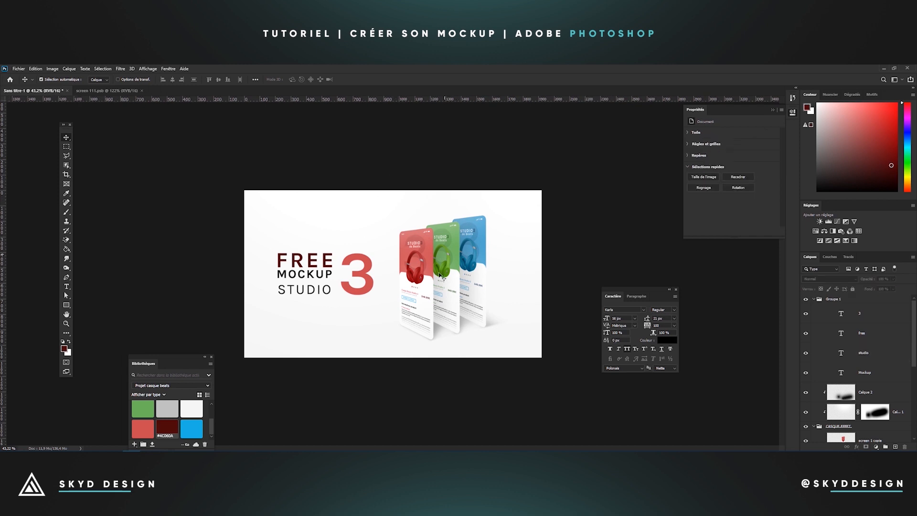
Examine the title and the three screens up close with the interface panels hidden, and bring the panels back
scroll(415, 244, "up", 4)
key("Tab")
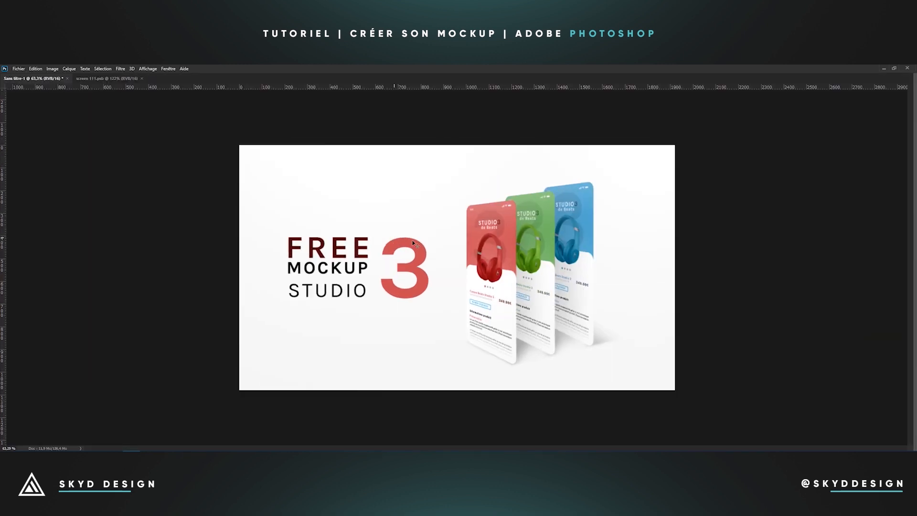
scroll(507, 249, "up", 2)
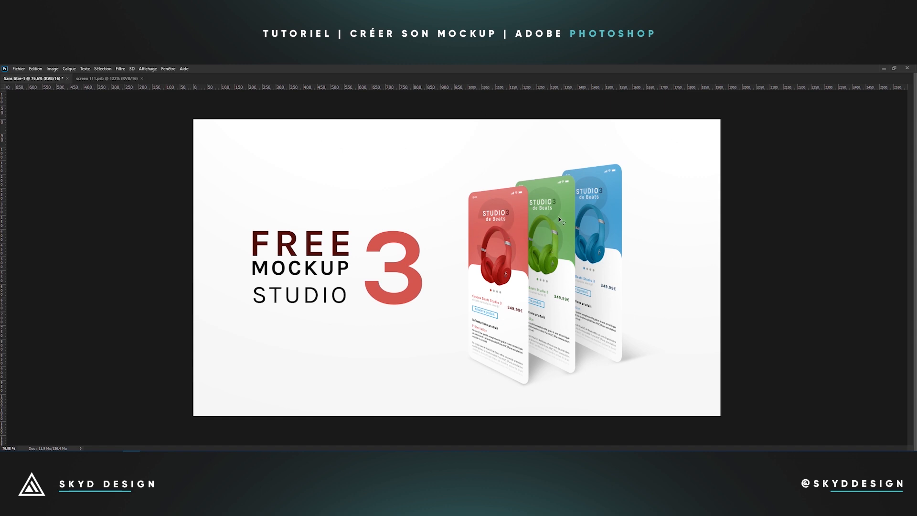
left_click(519, 223)
key("Tab")
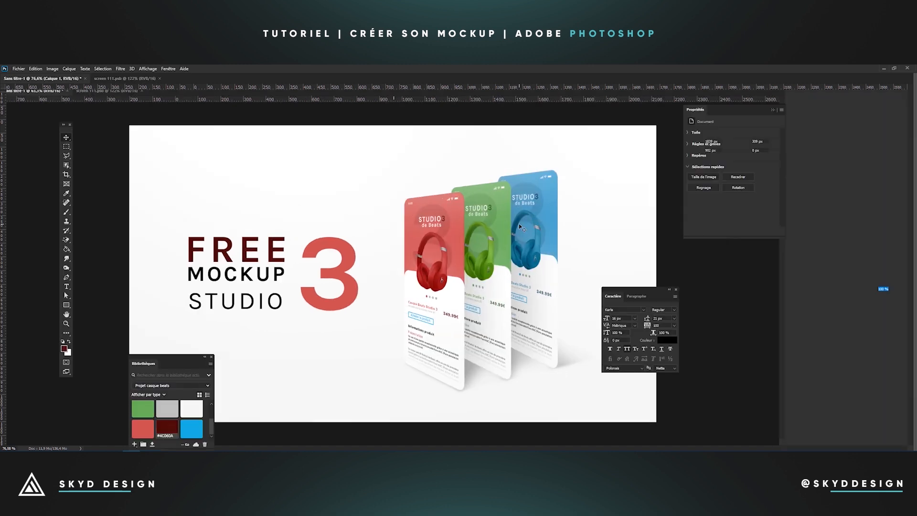
Start a free transform on the red screen's layer "screen 1 copie" and review the available transform modes, including Torsion and Perspective
scroll(836, 370, "down", 3)
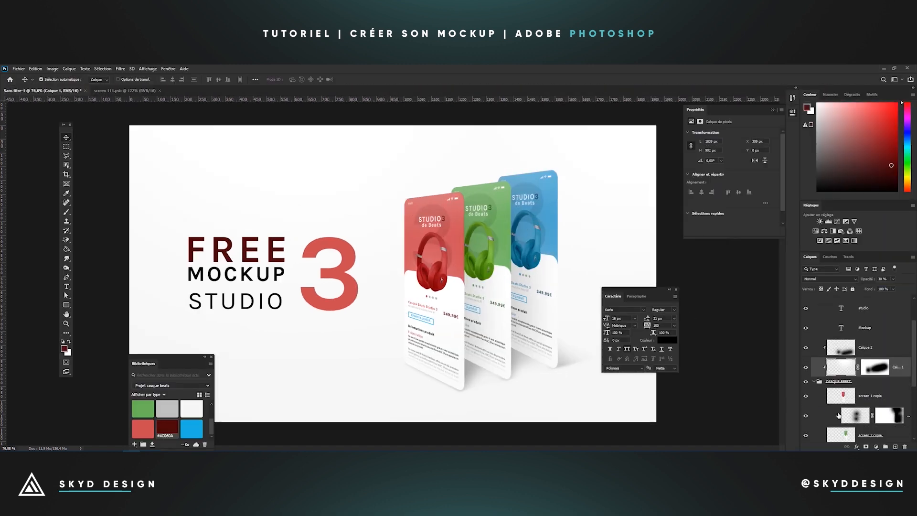
left_click(836, 370)
key("ctrl+t")
right_click(436, 243)
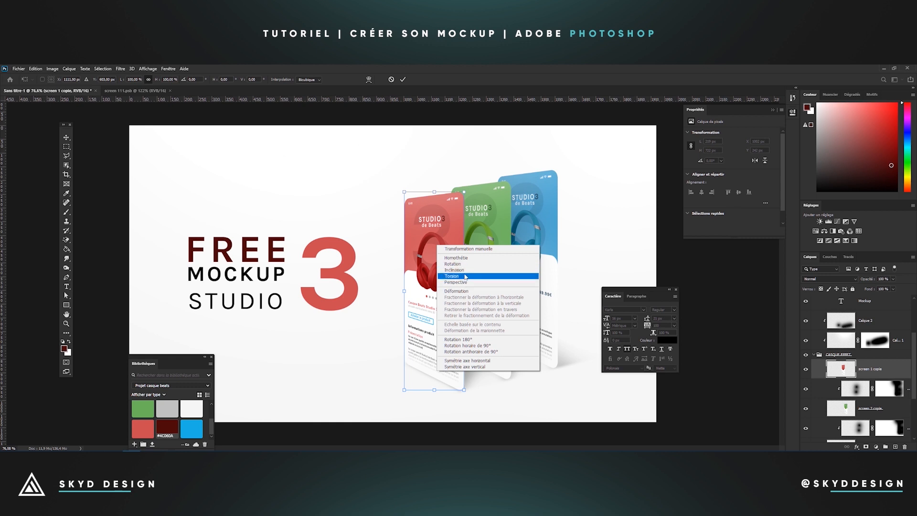
left_click(464, 77)
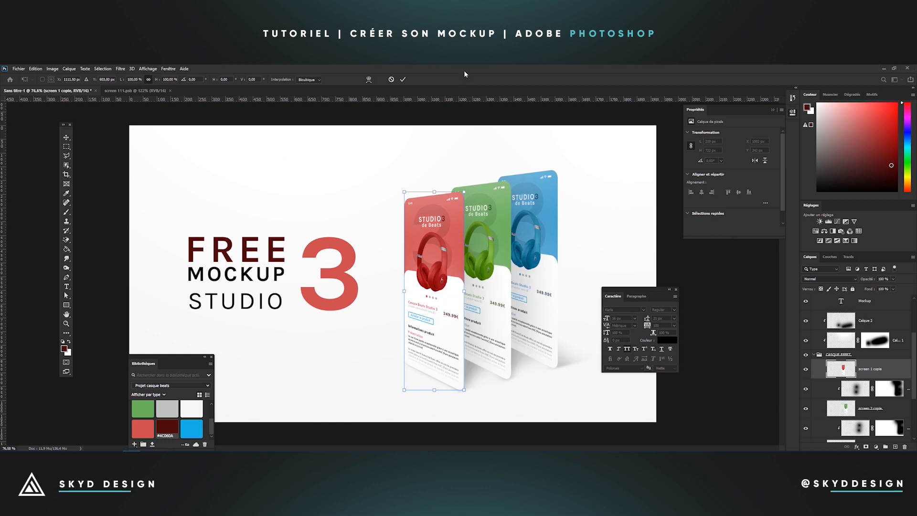
right_click(440, 261)
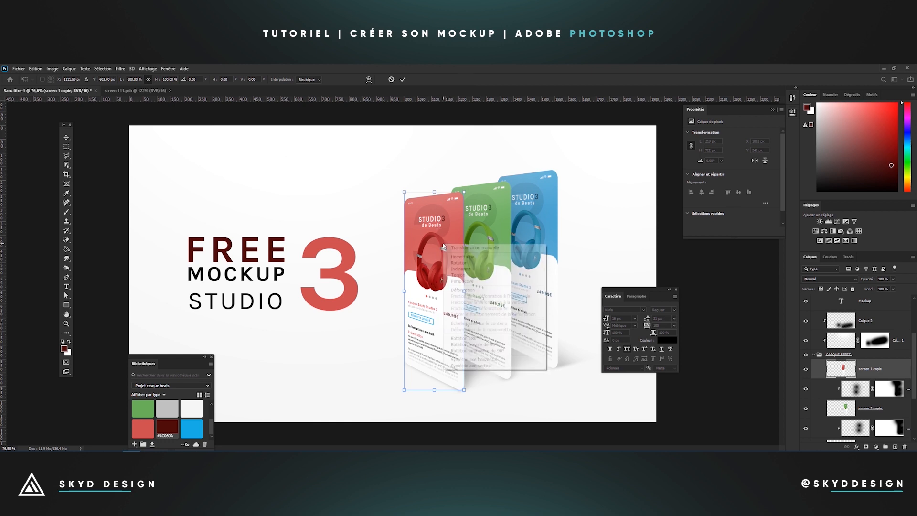
left_click(470, 247)
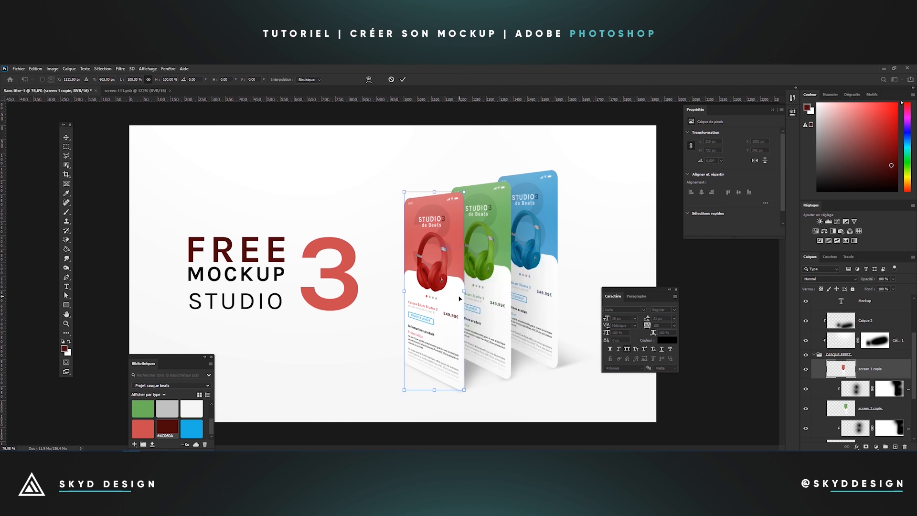